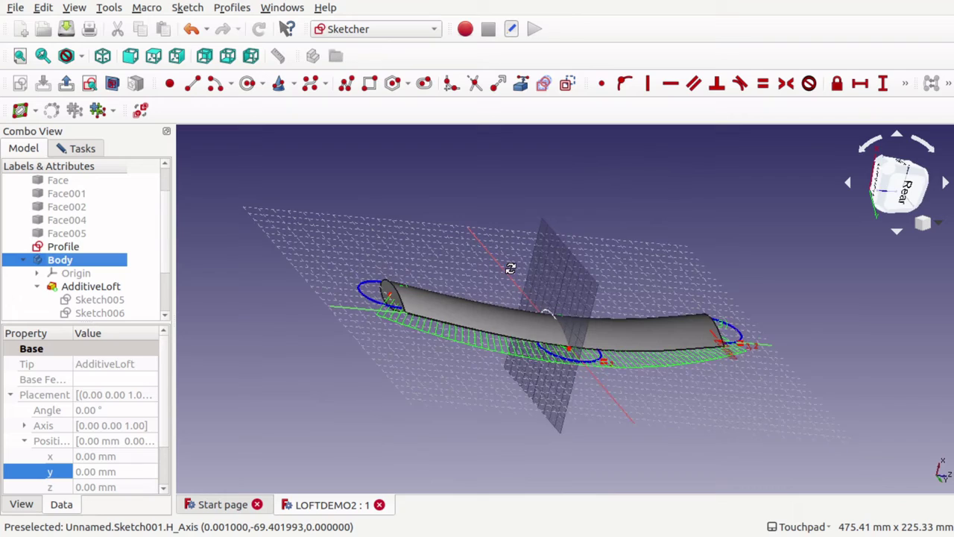
Examine the finished AdditiveLoft, hiding and reshowing it to look at the path spline and profile sketches underneath
middle_drag(511, 268, 701, 298)
mouse_move(761, 352)
middle_down()
mouse_move(602, 343)
mouse_move(716, 383)
mouse_move(733, 368)
mouse_move(716, 369)
middle_up()
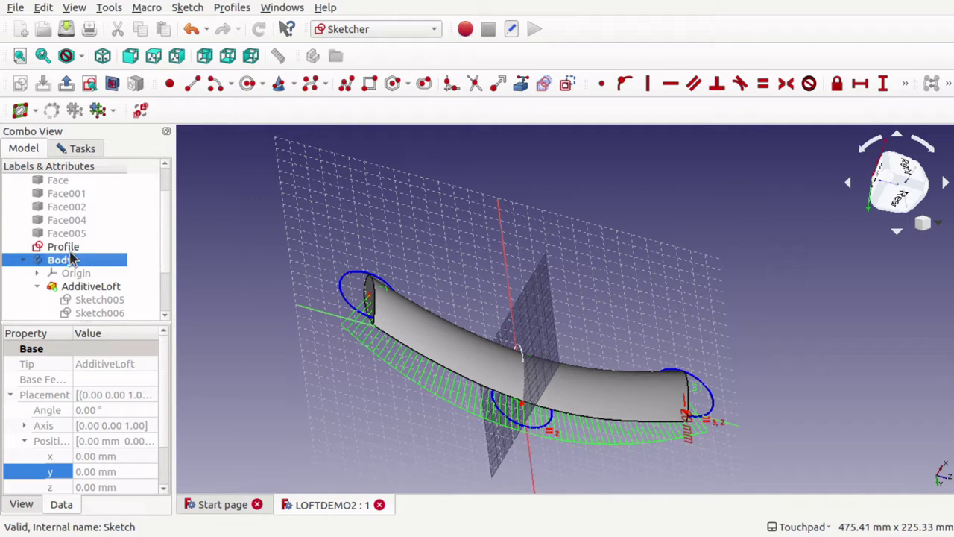
click(100, 286)
key(space)
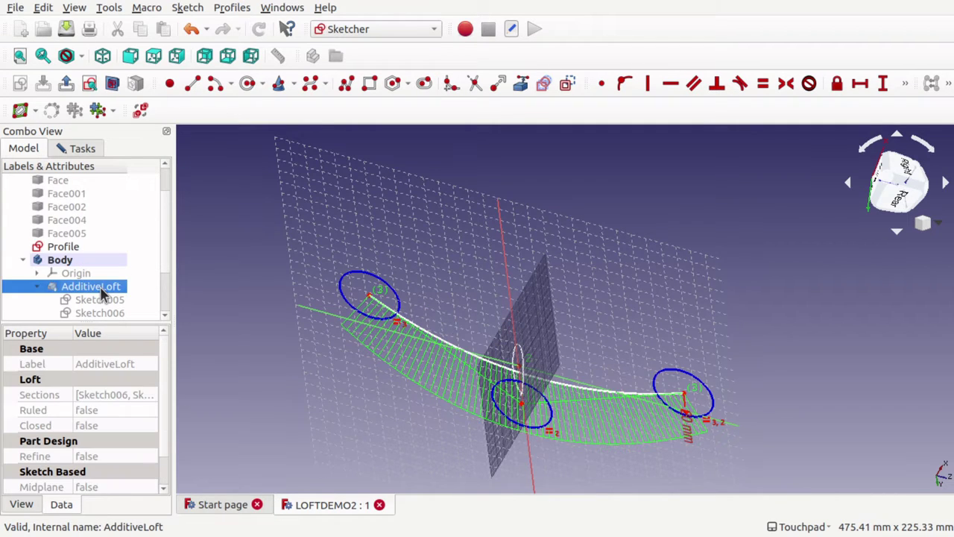
ctrl+click(521, 379)
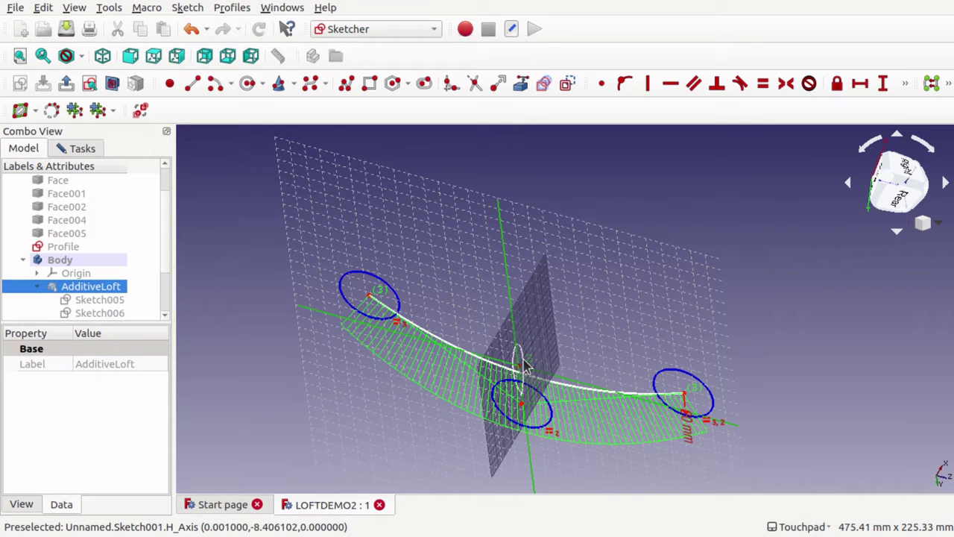
click(90, 286)
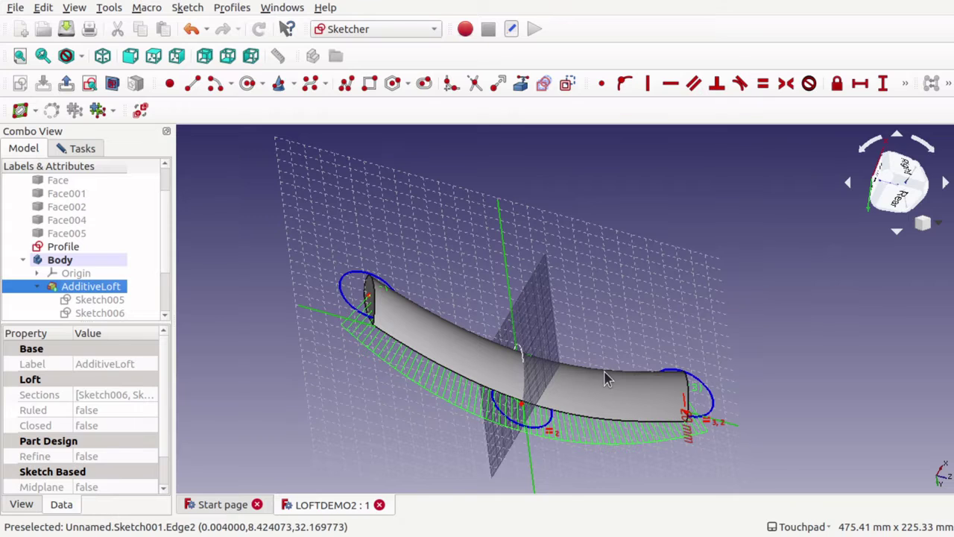
alt+drag(379, 354, 291, 341)
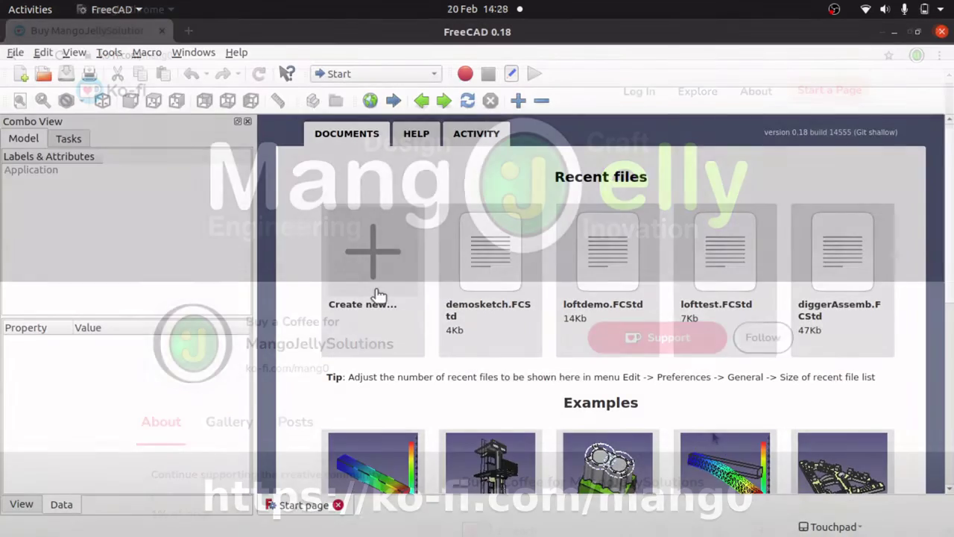
Create a new document and switch to the Sketcher workbench
click(375, 294)
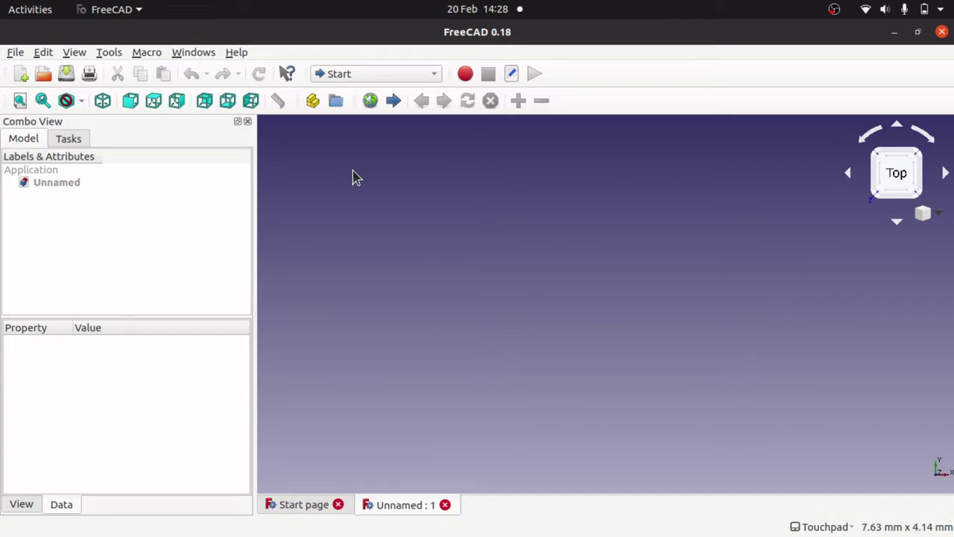
click(375, 77)
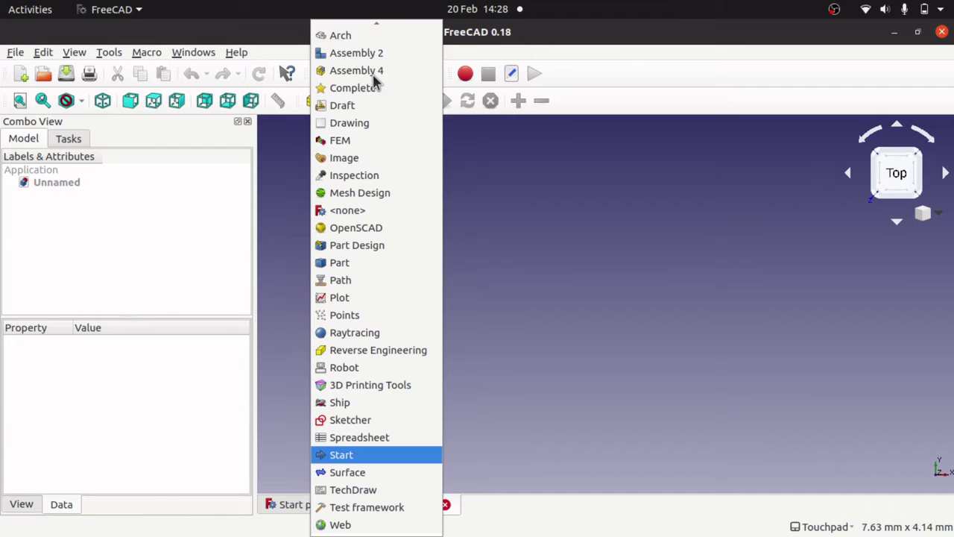
click(376, 423)
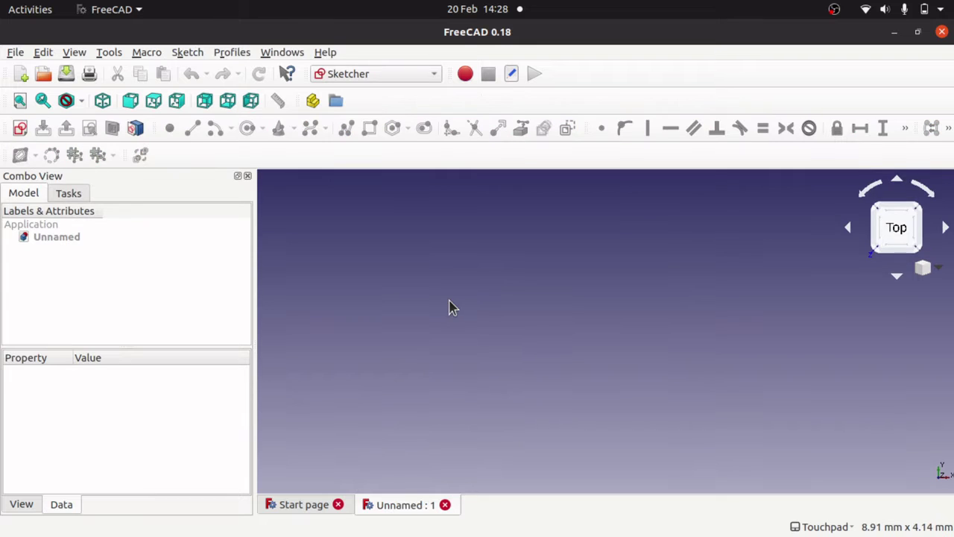
Switch the window to fullscreen and create a new sketch on the XY-Plane
click(74, 52)
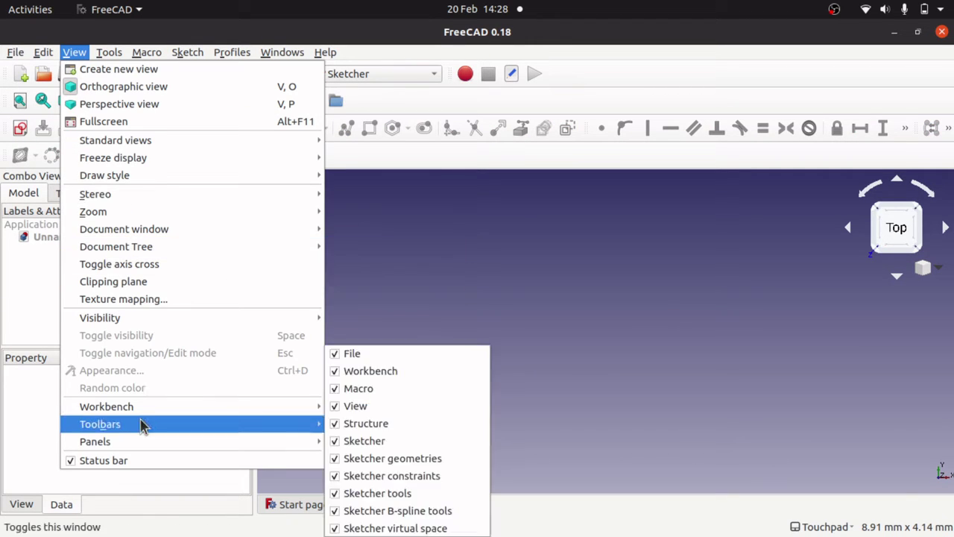
click(181, 129)
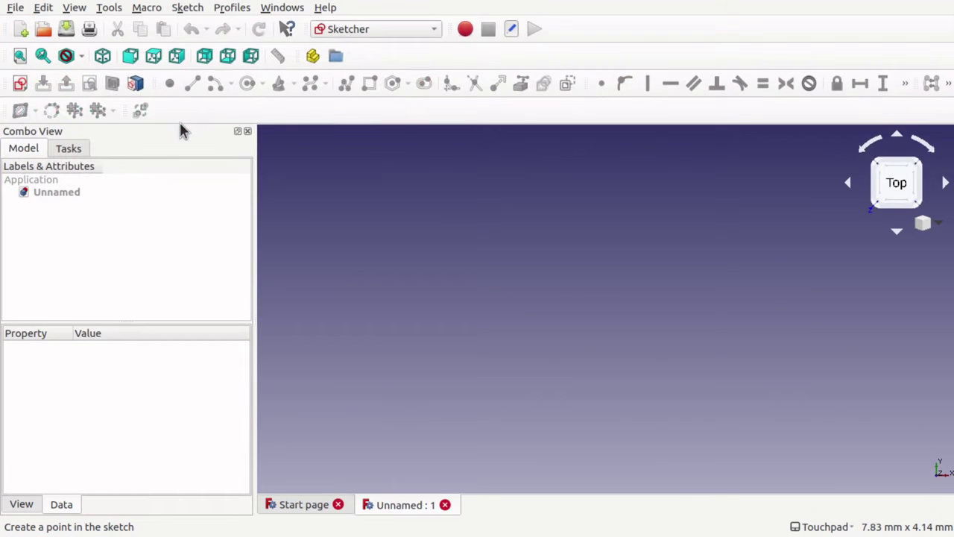
click(22, 85)
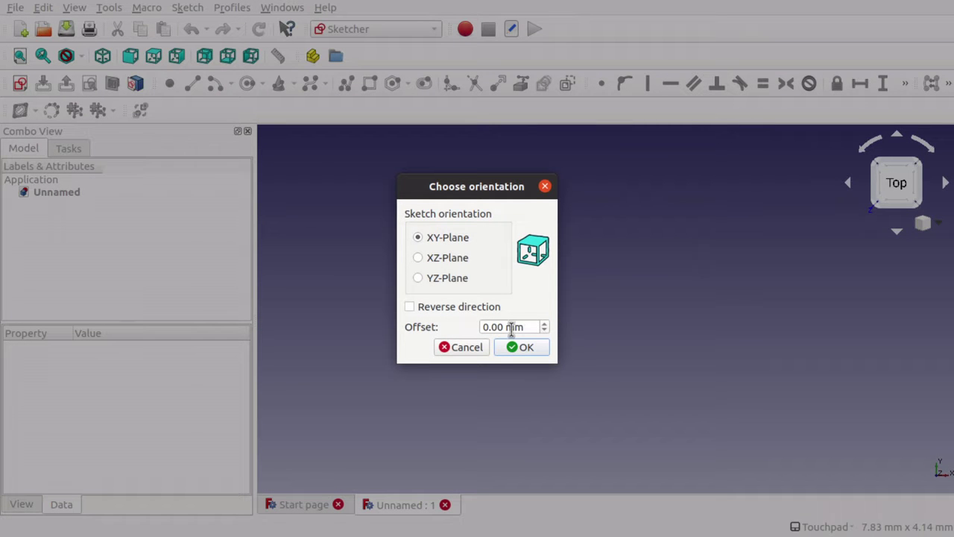
click(514, 348)
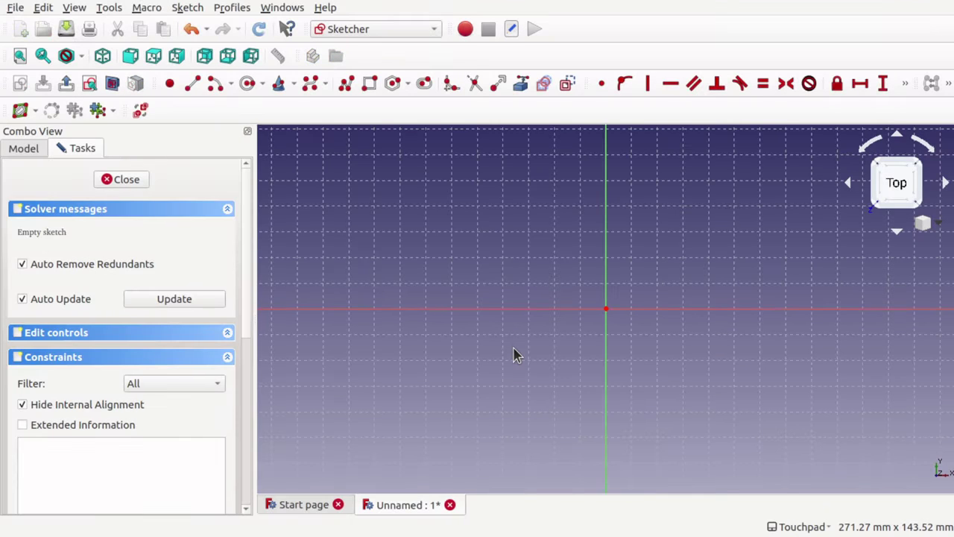
Draw a five-point teardrop B-spline around the origin, its tip about 26 mm above it, and make its two end points coincident
click(310, 88)
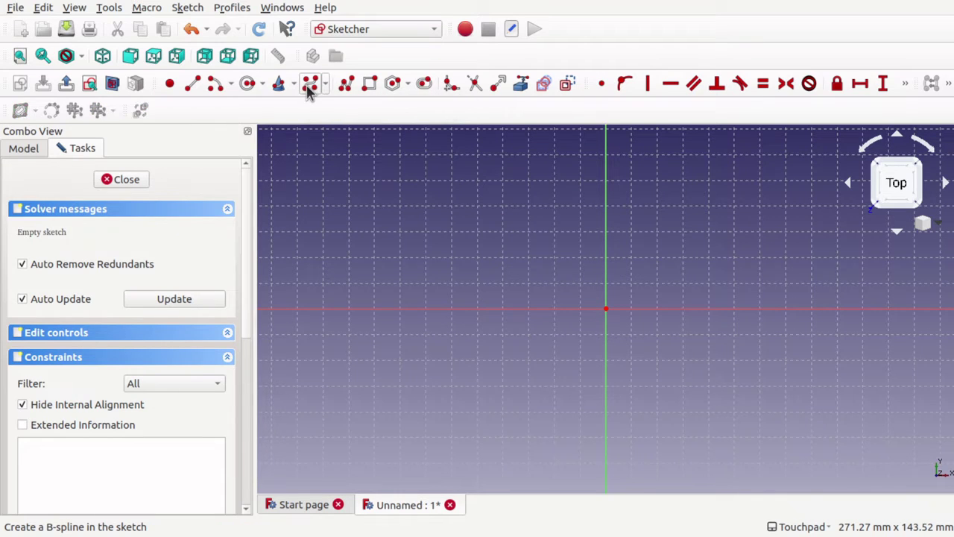
click(603, 241)
click(575, 307)
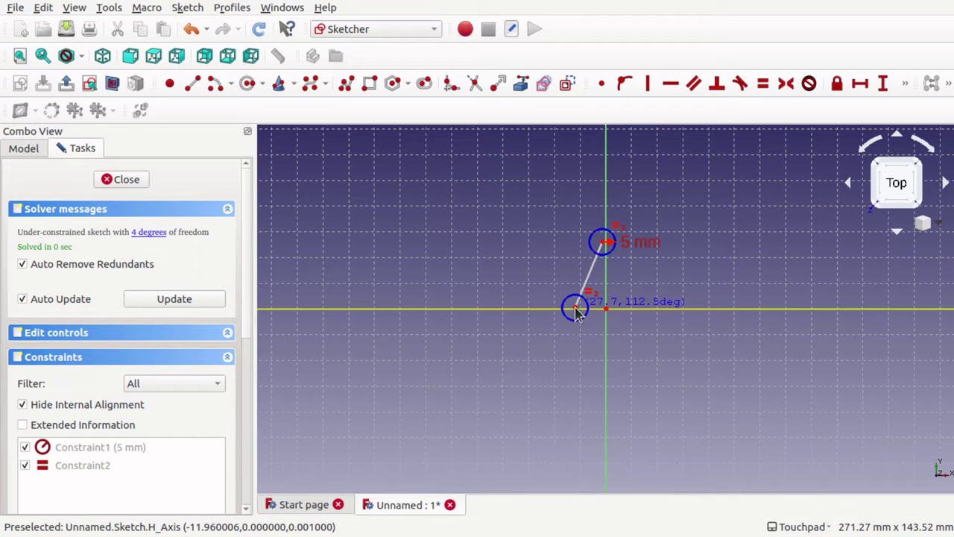
click(611, 400)
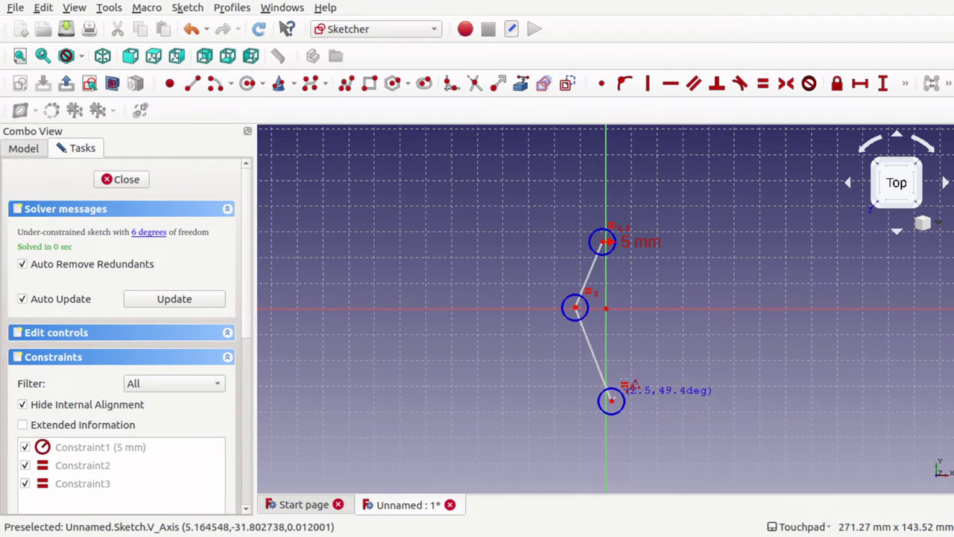
click(630, 315)
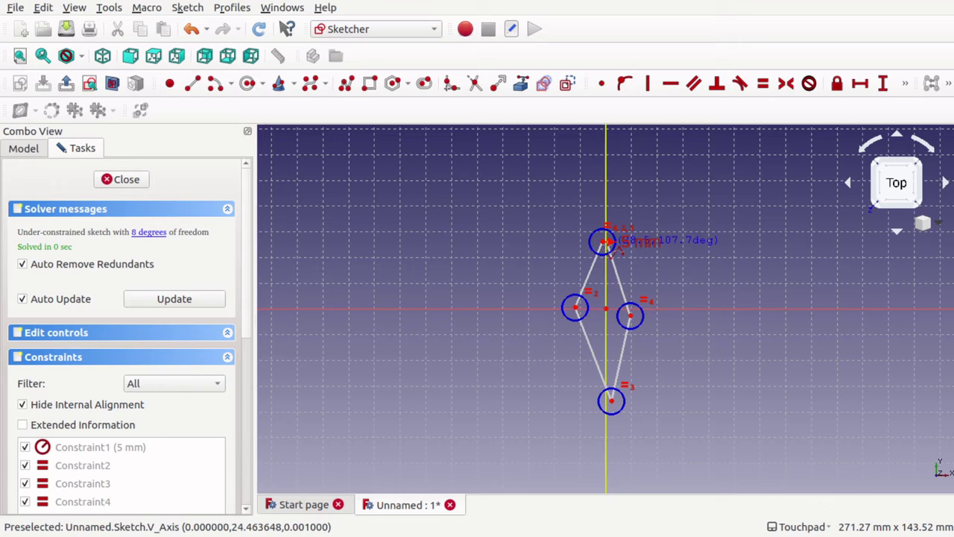
click(606, 243)
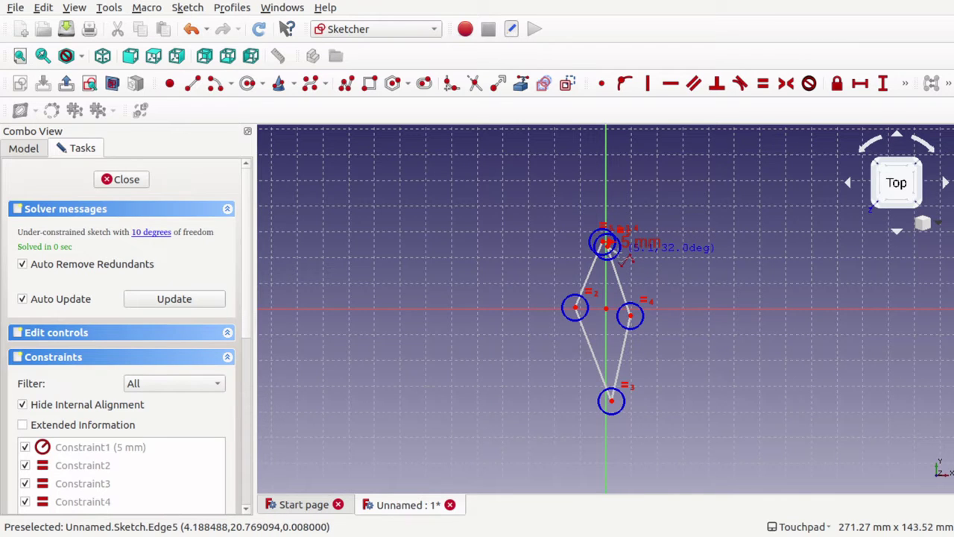
scroll(625, 256, up, 10)
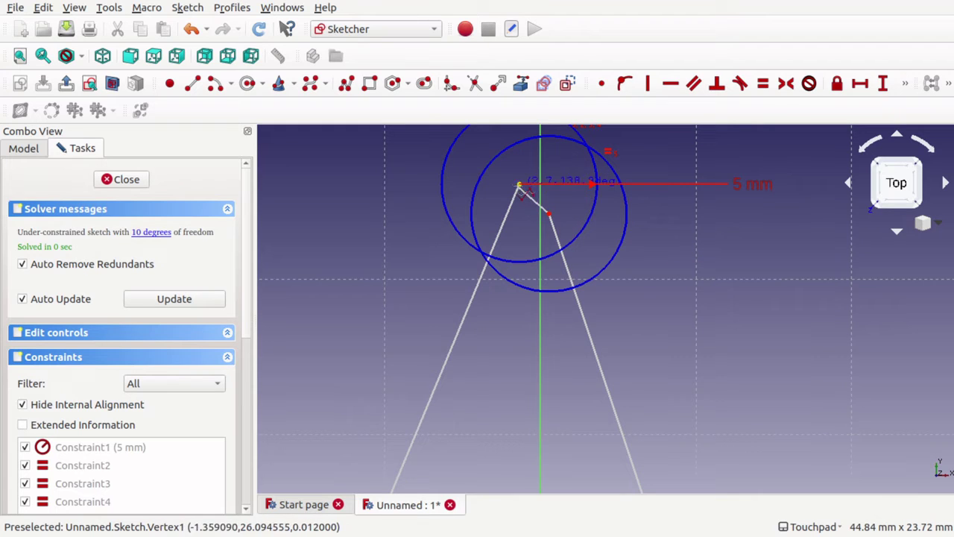
right_click(557, 224)
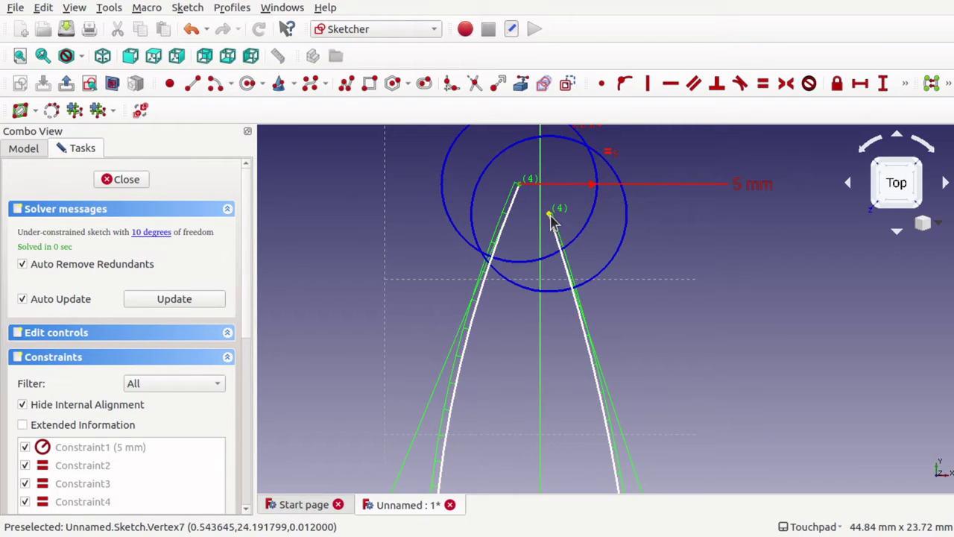
click(601, 85)
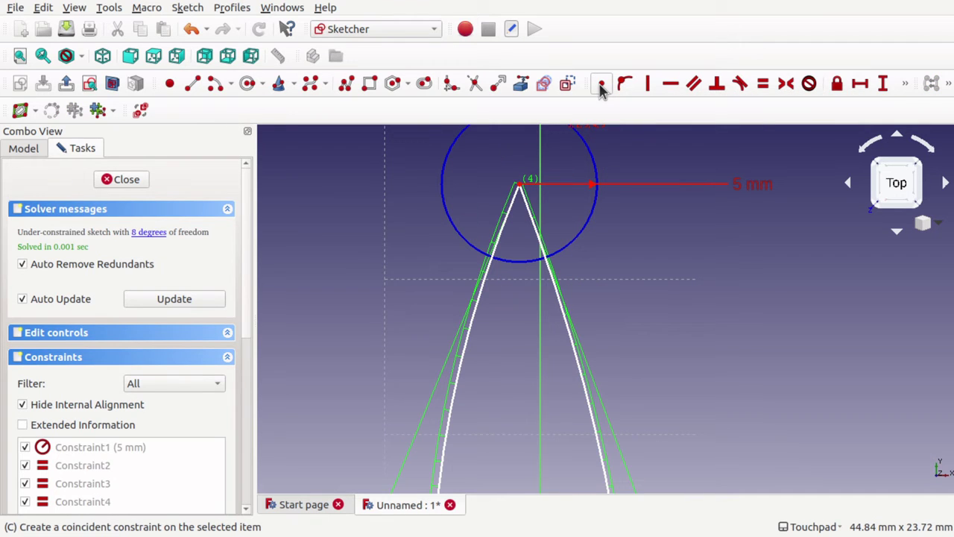
Even out the teardrop by moving its right control point level with the left and its lower control point and tip onto the vertical axis, then close the sketch
scroll(640, 276, down, 5)
scroll(640, 276, up, 3)
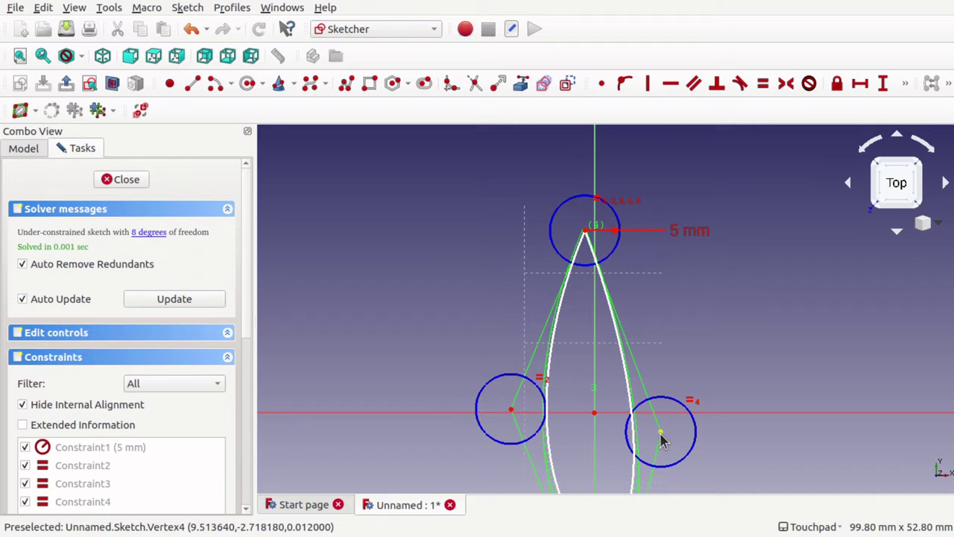
mouse_move(660, 433)
mouse_down()
mouse_move(692, 406)
mouse_move(678, 410)
mouse_up()
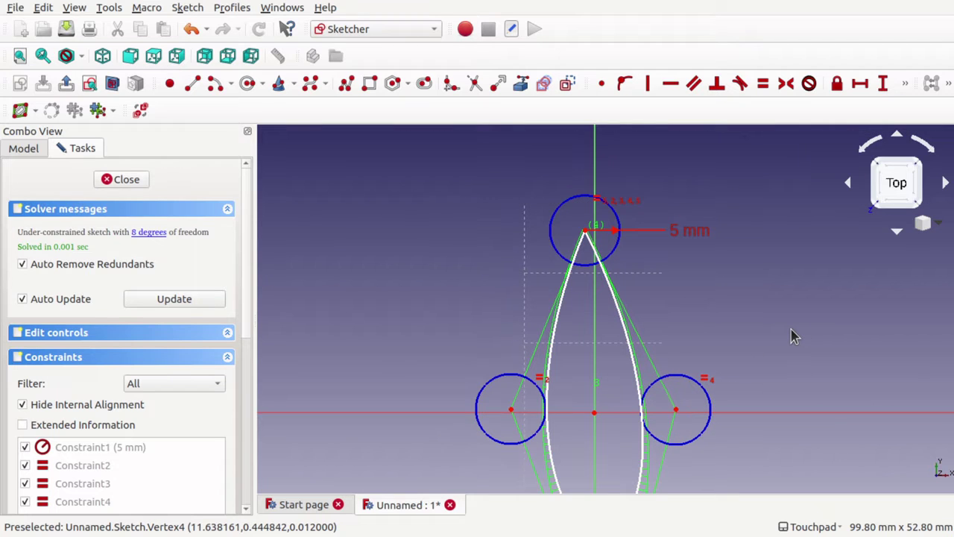
scroll(794, 336, down, 5)
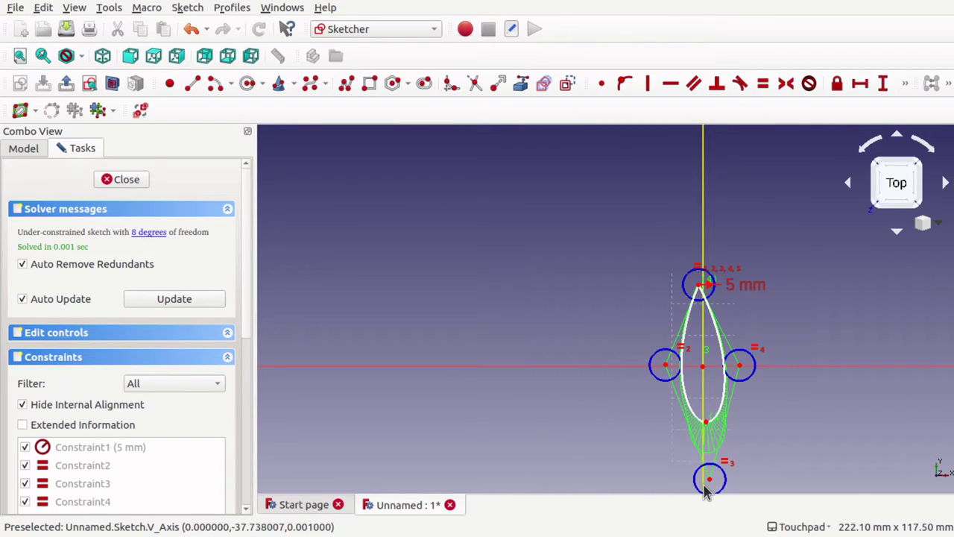
drag(708, 479, 710, 484)
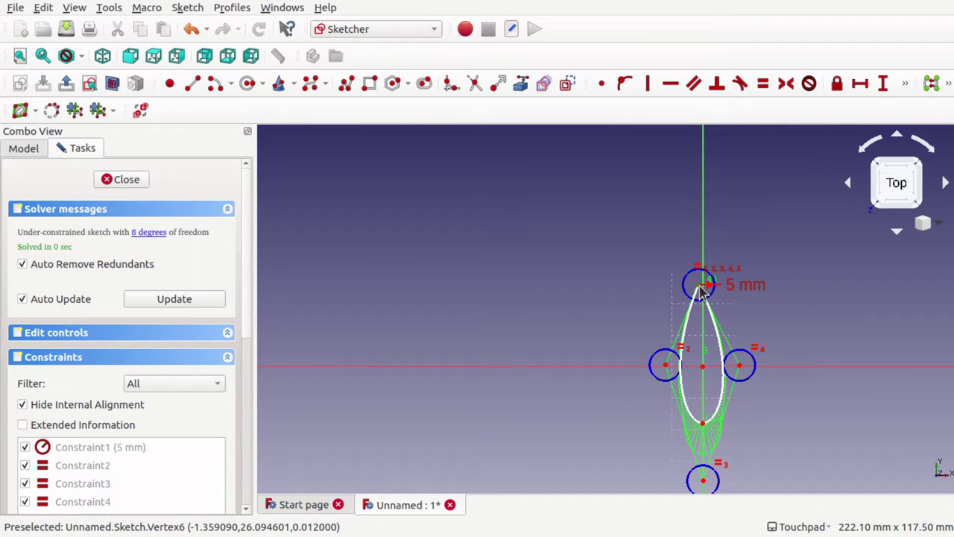
drag(701, 292, 704, 287)
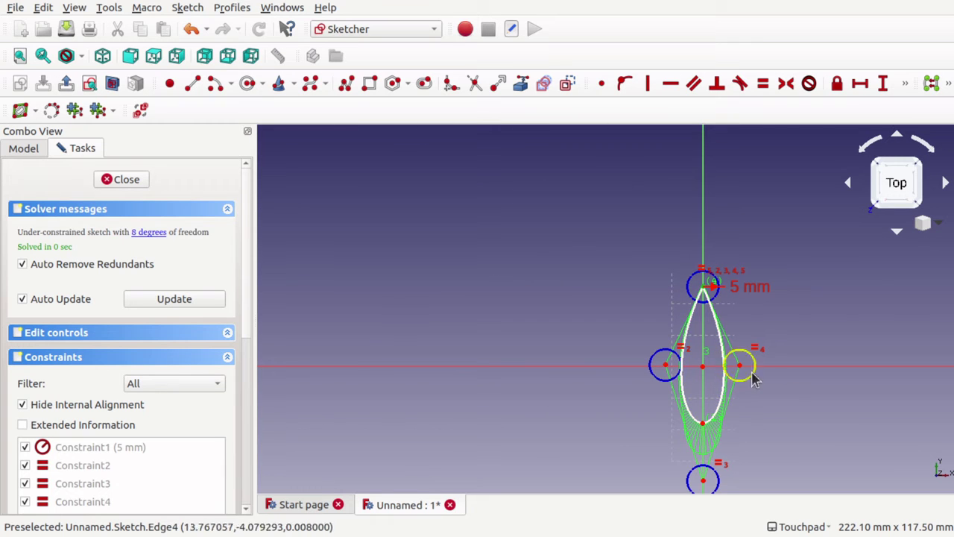
click(105, 182)
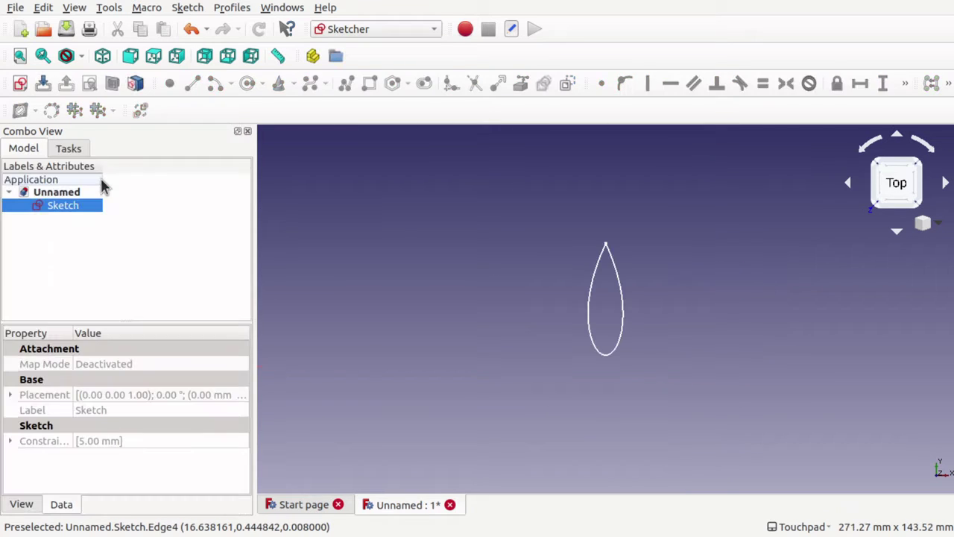
Rename the teardrop sketch as Profile
right_click(67, 205)
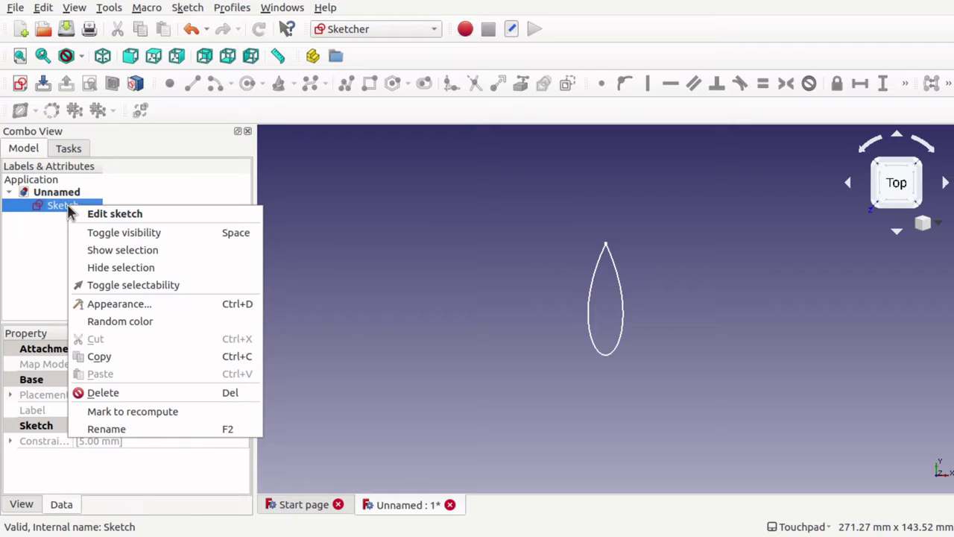
click(122, 426)
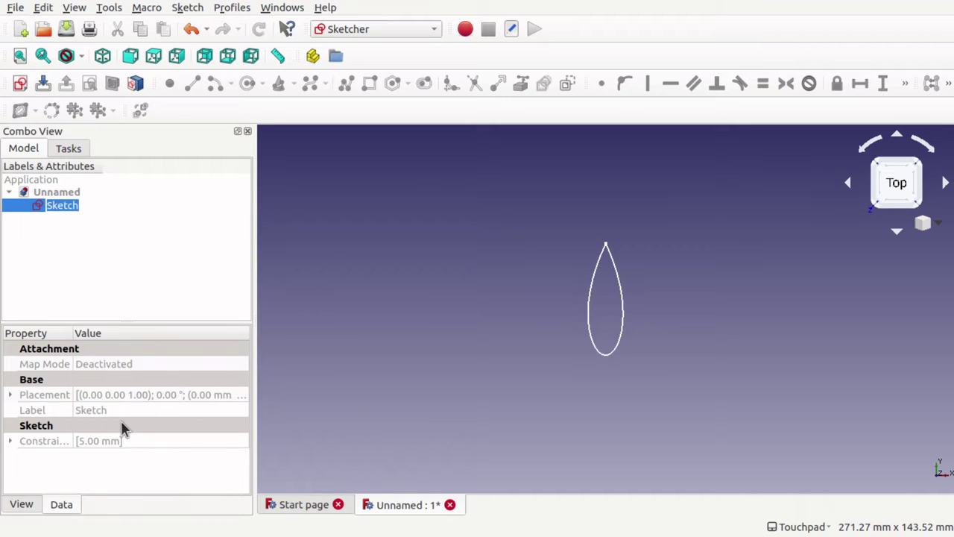
text(Profile)
key(Return)
click(119, 272)
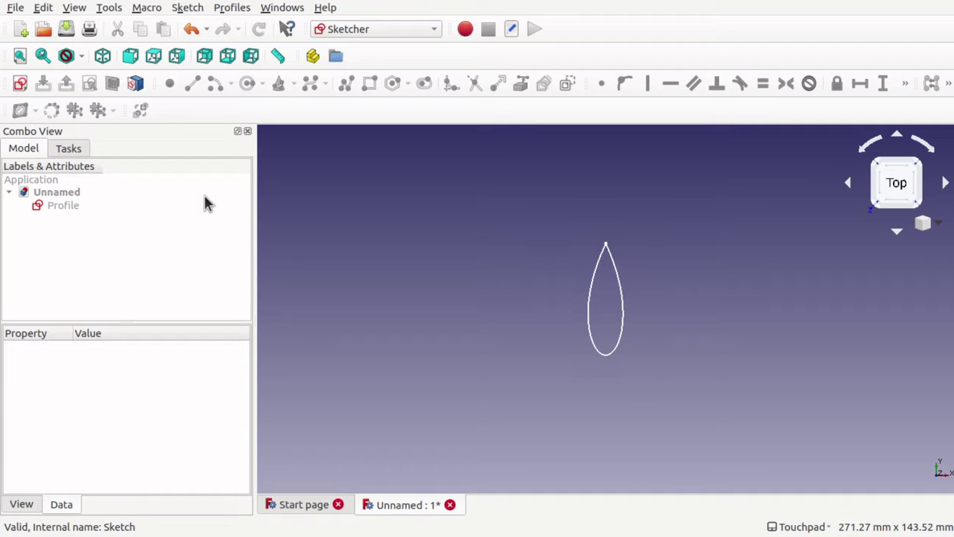
Create a second sketch on the YZ-Plane
click(20, 85)
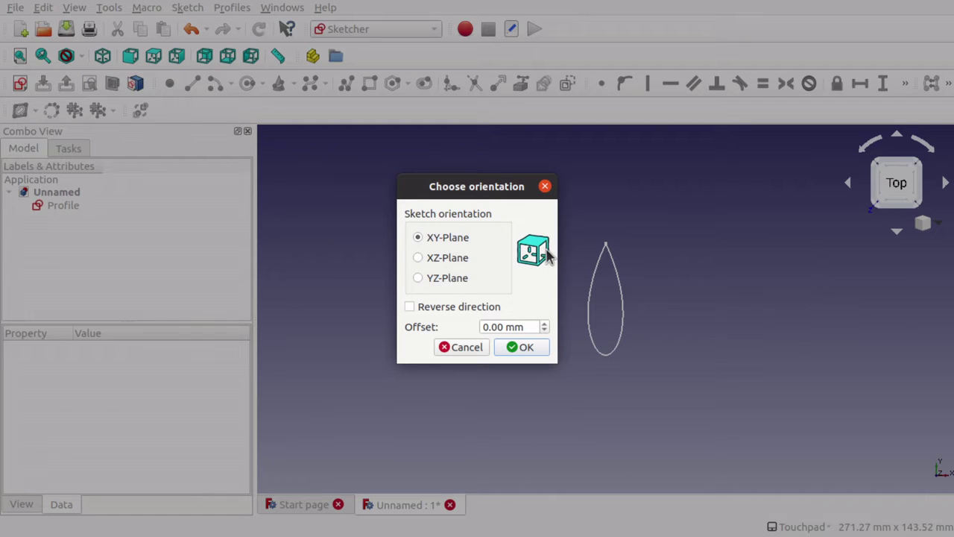
click(428, 278)
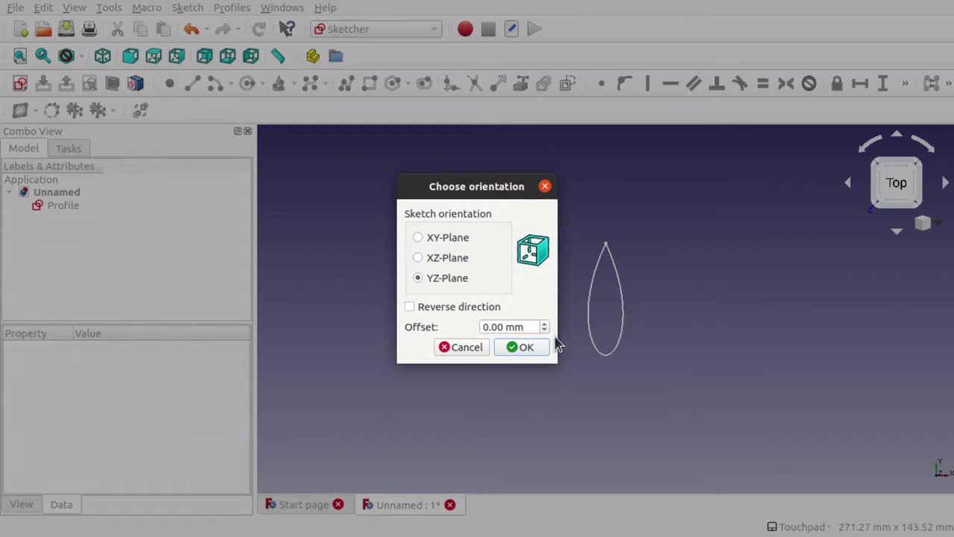
click(525, 347)
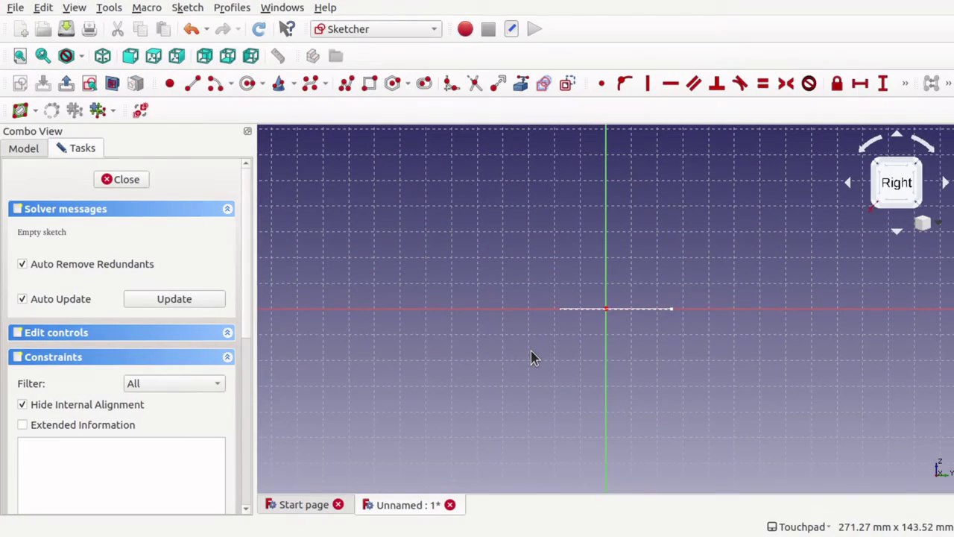
Draw a three-point B-spline bowing across the teardrop, its upper end about 113 mm above the origin and its middle control point on the horizontal axis
mouse_move(531, 358)
alt+mouse_down()
mouse_move(558, 249)
mouse_move(596, 220)
mouse_move(524, 339)
mouse_move(550, 298)
mouse_move(588, 405)
alt+mouse_up()
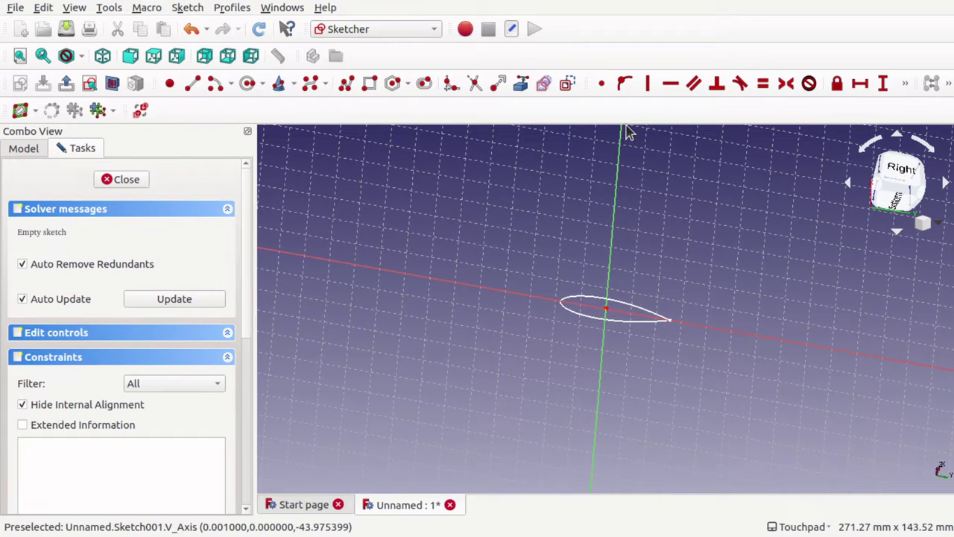
mouse_move(589, 396)
alt+mouse_down()
mouse_move(617, 330)
mouse_move(592, 424)
alt+mouse_up()
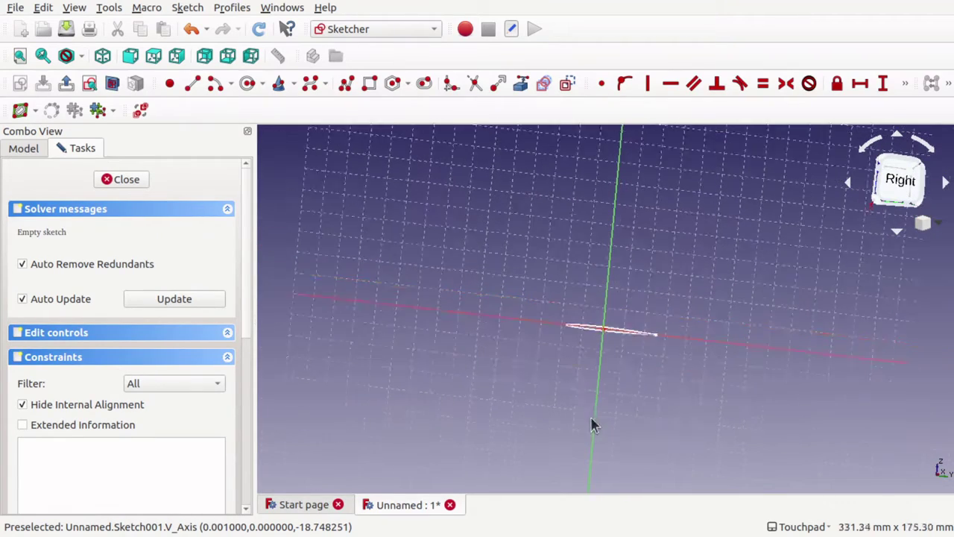
click(310, 84)
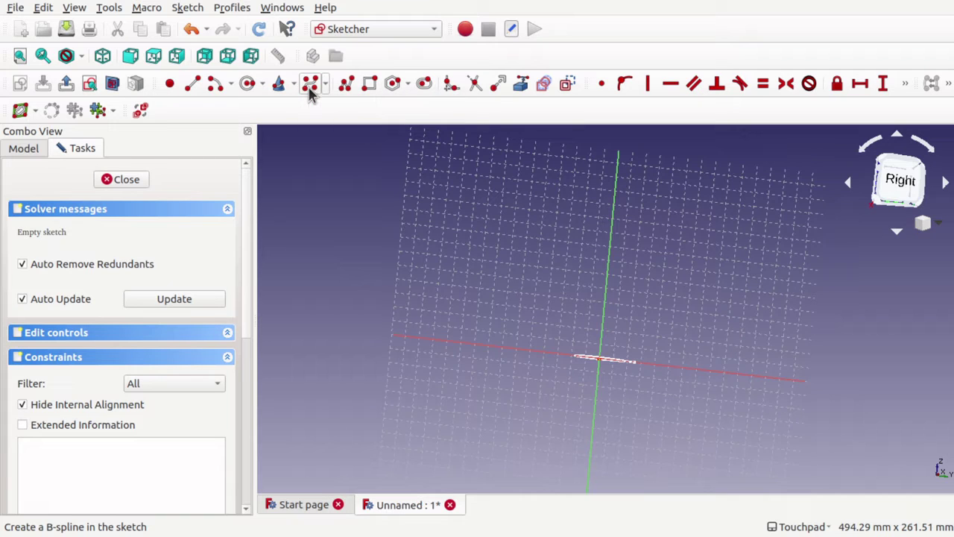
click(591, 198)
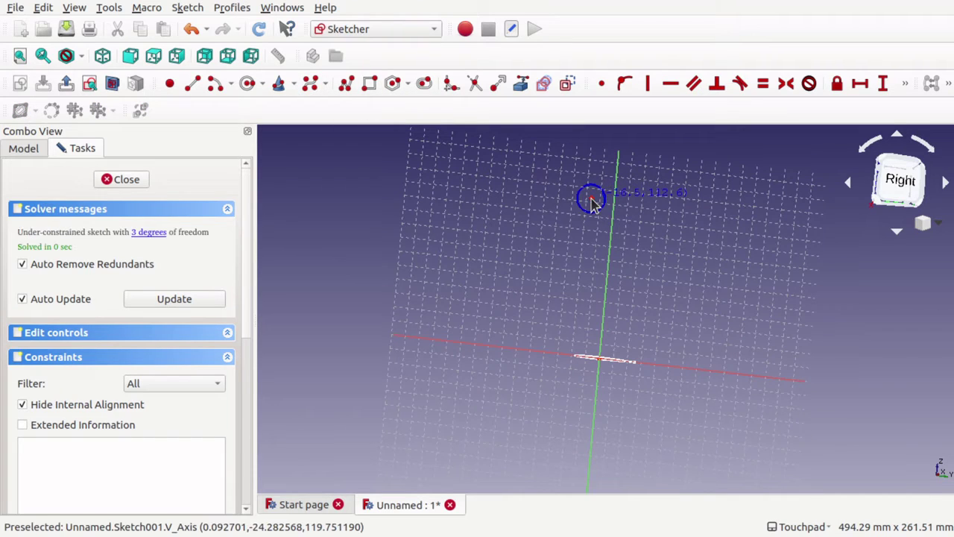
click(648, 364)
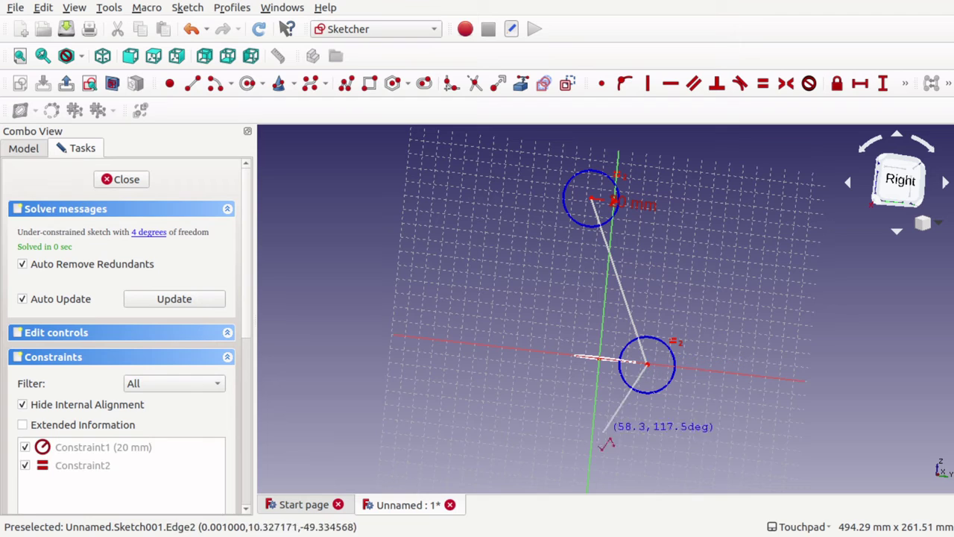
click(549, 490)
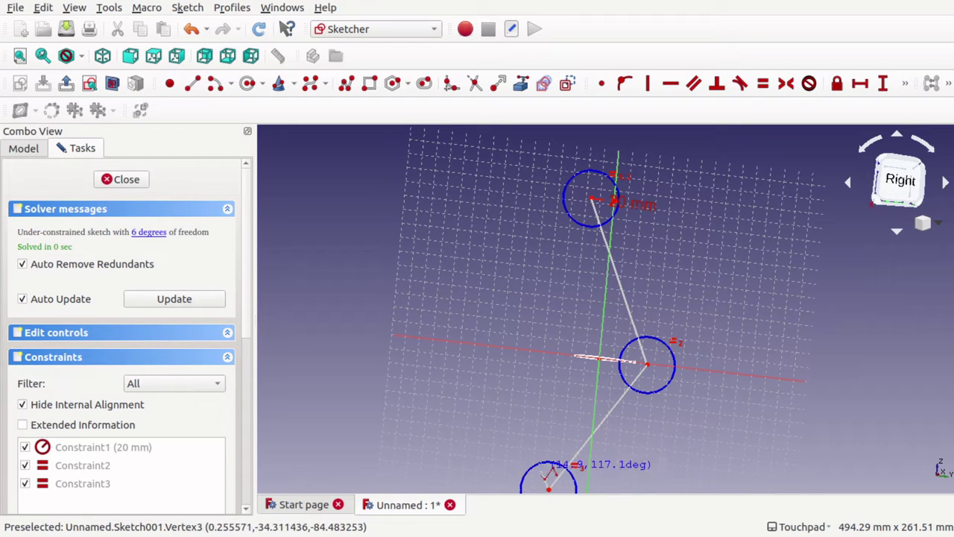
right_click(541, 467)
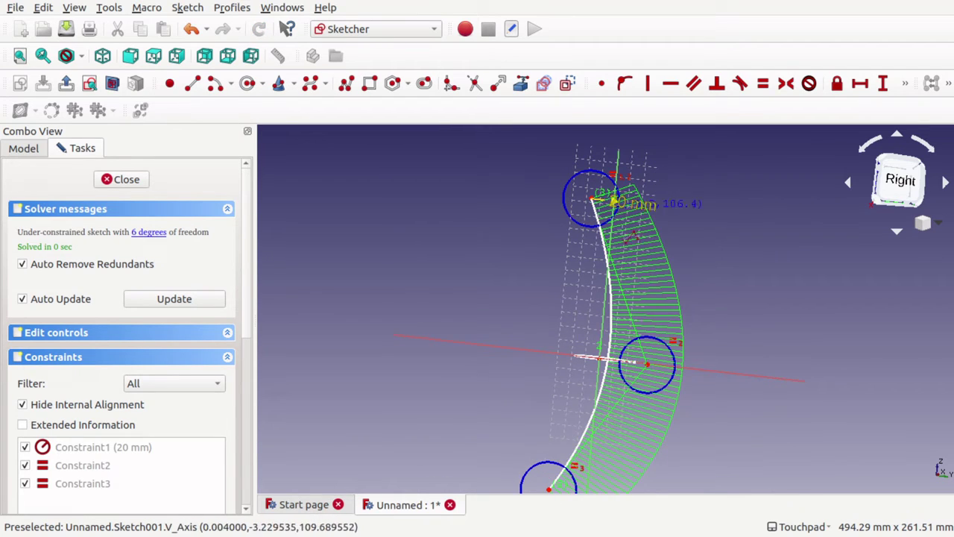
right_click(466, 406)
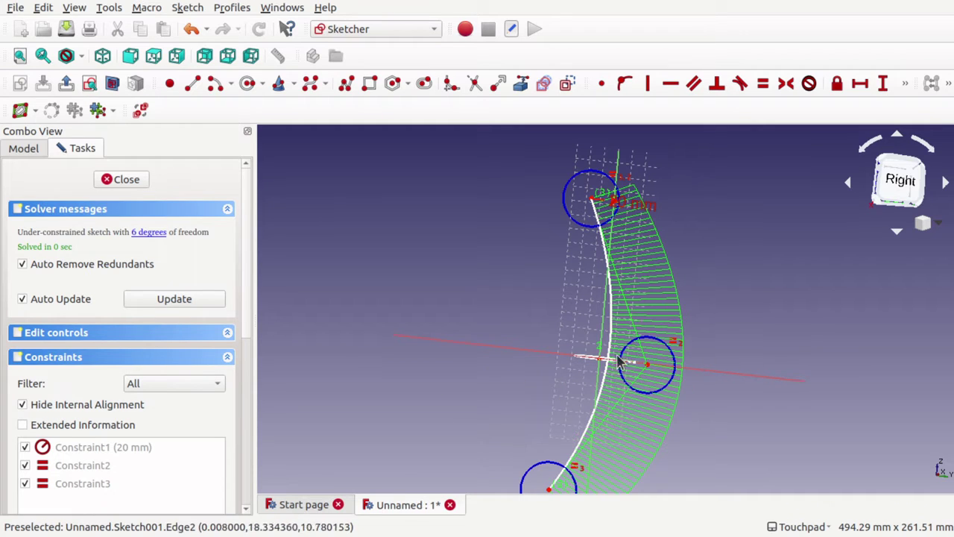
Close the B-spline sketch and rename it as Path
scroll(633, 354, up, 5)
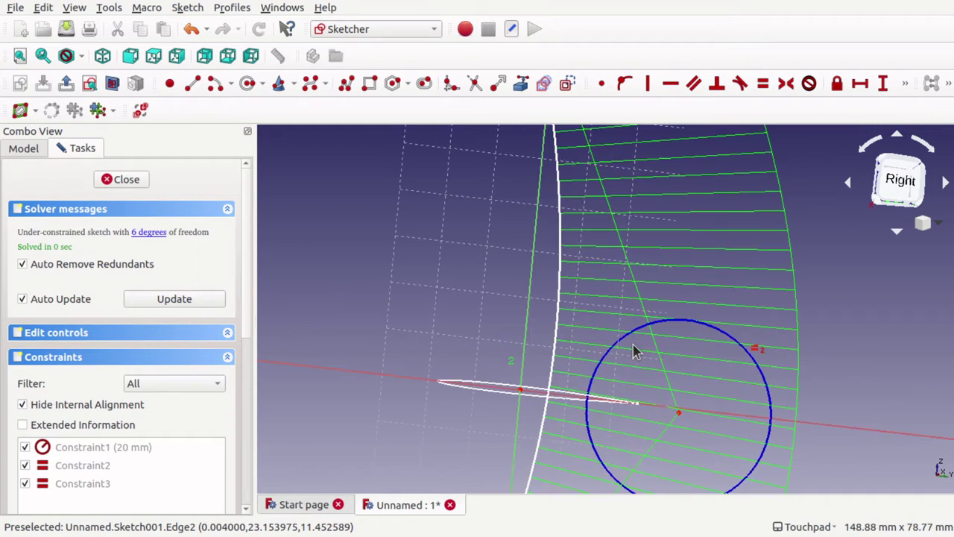
scroll(634, 353, down, 2)
mouse_move(630, 349)
middle_down()
mouse_move(607, 330)
mouse_move(641, 243)
mouse_move(607, 261)
mouse_move(539, 388)
middle_up()
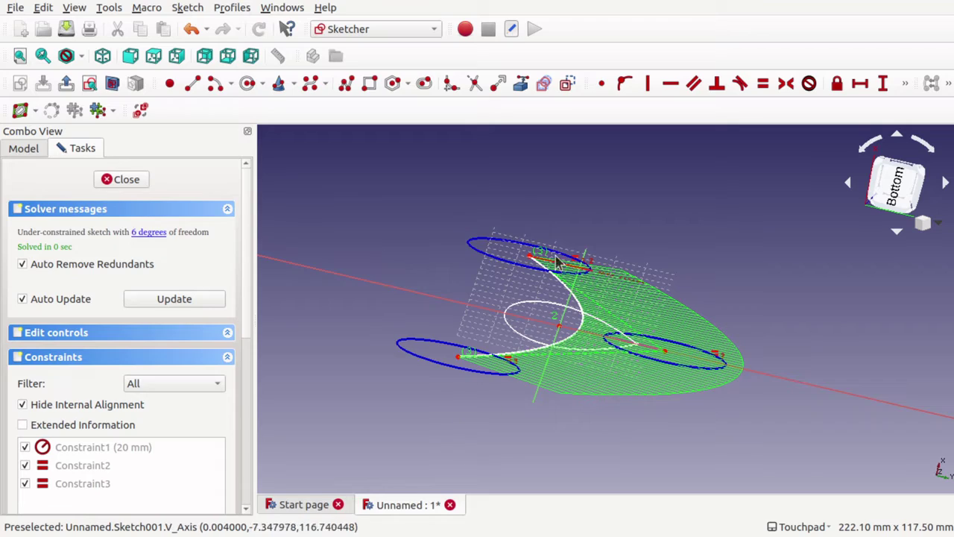
mouse_move(554, 256)
middle_down()
mouse_move(607, 335)
mouse_move(491, 352)
mouse_move(535, 350)
middle_up()
scroll(534, 357, down, 10)
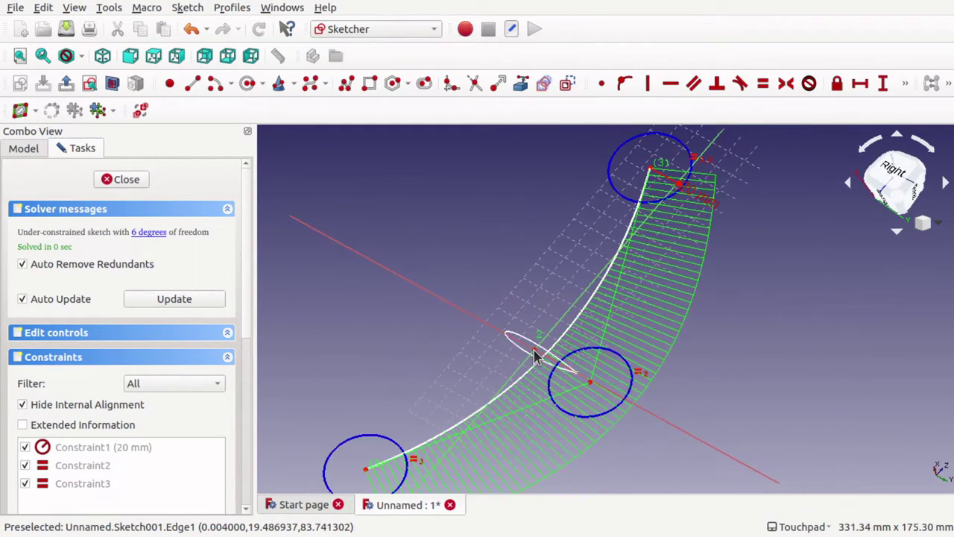
scroll(535, 357, up, 8)
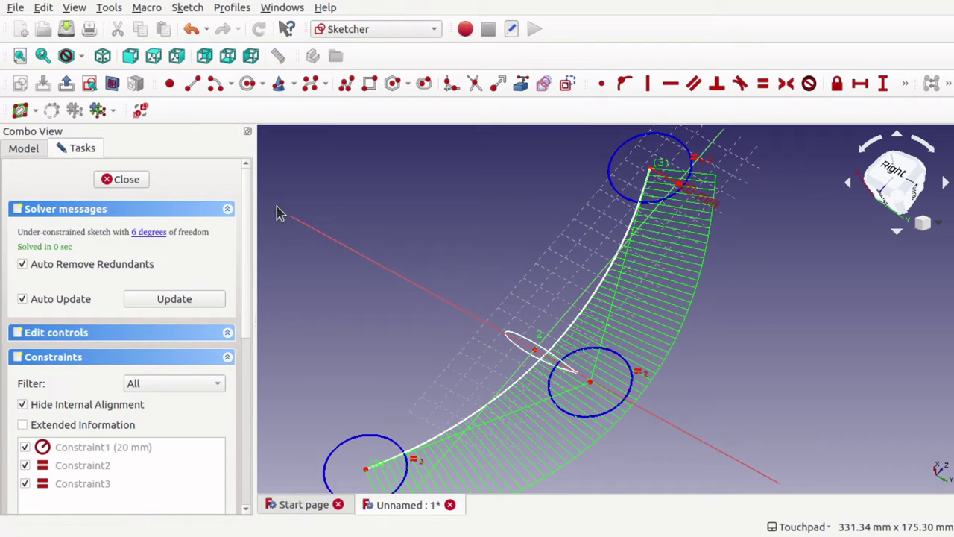
click(123, 179)
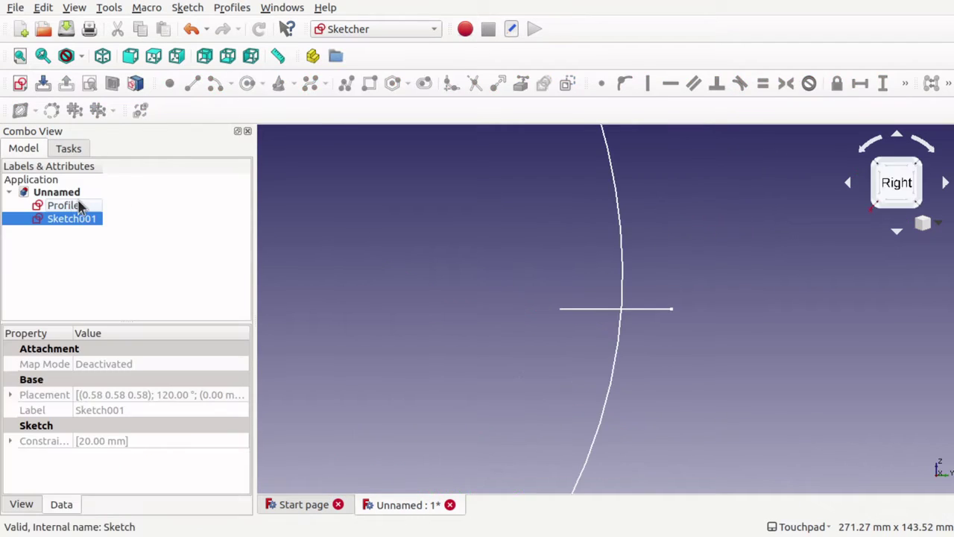
right_click(67, 223)
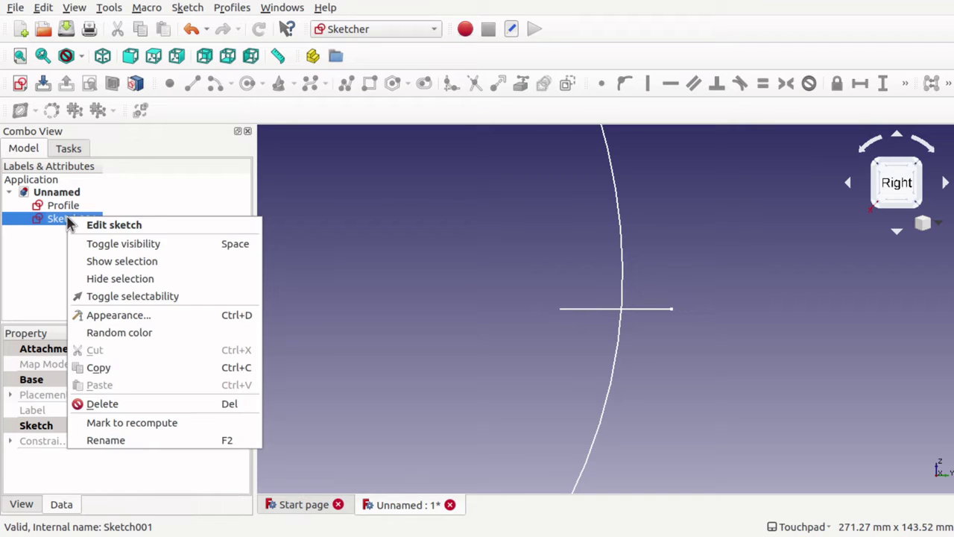
click(138, 452)
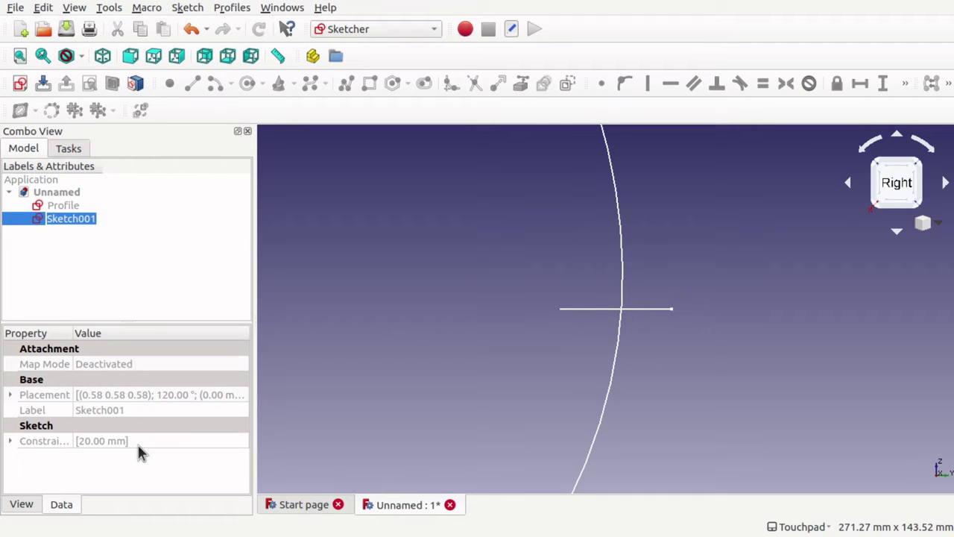
text(Path)
key(Return)
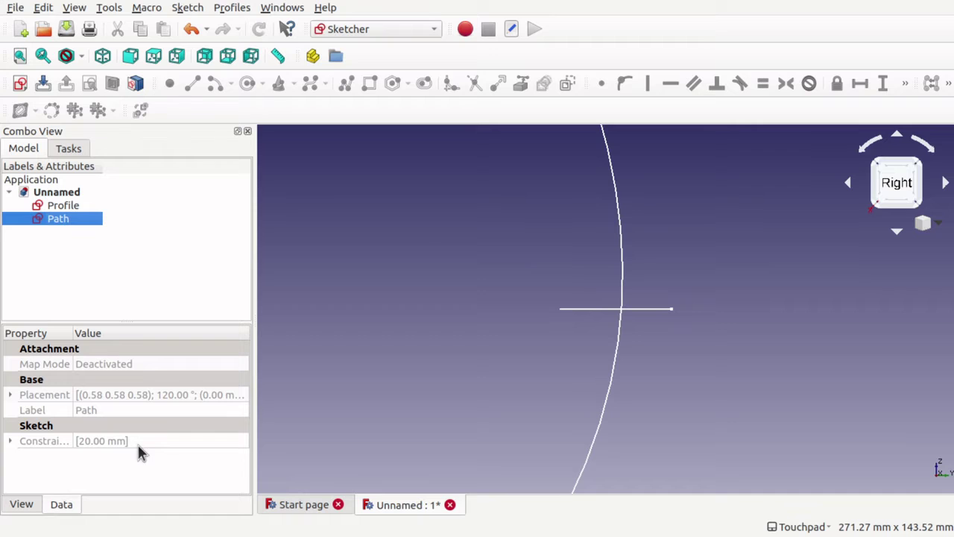
Create a Draft PathArray of the Profile sketch along the Path sketch
click(412, 32)
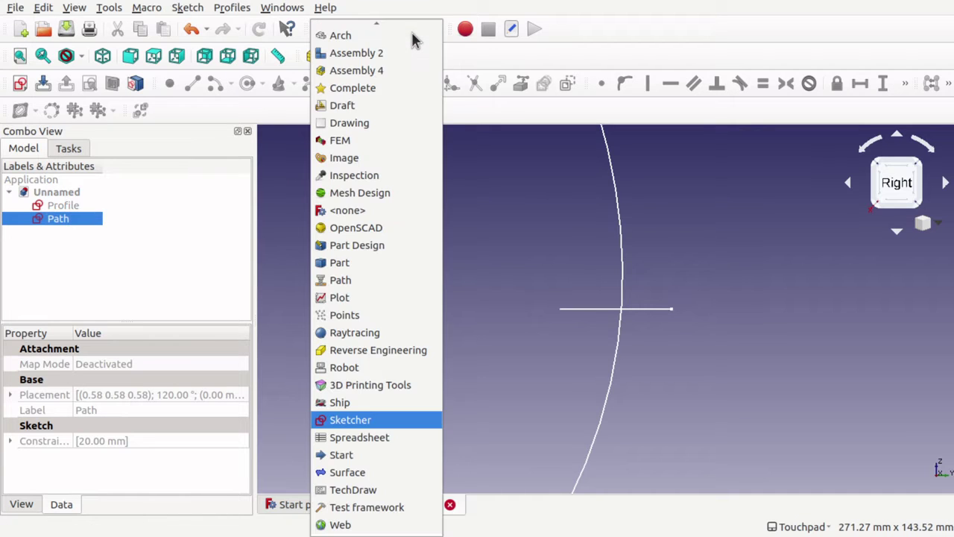
click(357, 110)
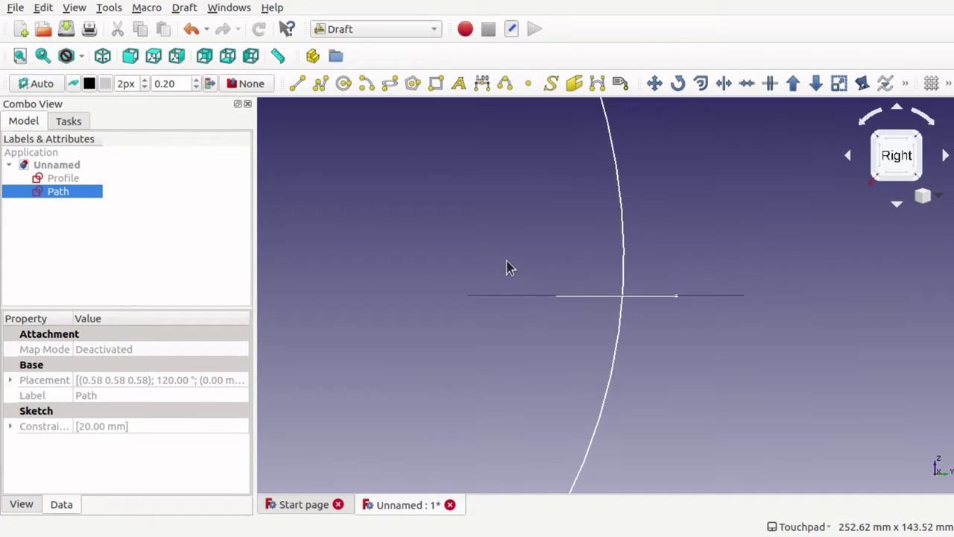
mouse_move(687, 313)
middle_down()
mouse_move(620, 264)
mouse_move(676, 326)
mouse_move(708, 320)
mouse_move(675, 375)
mouse_move(663, 356)
middle_up()
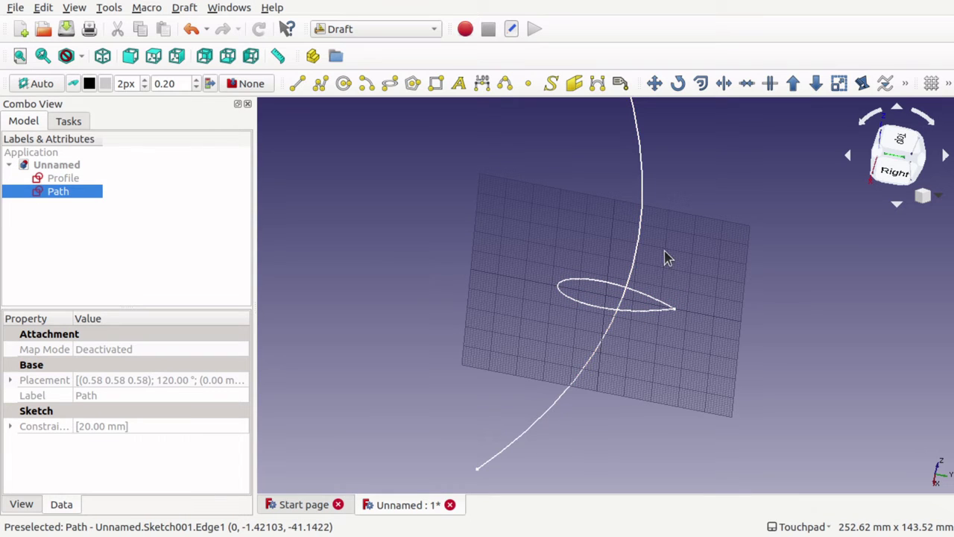
click(129, 184)
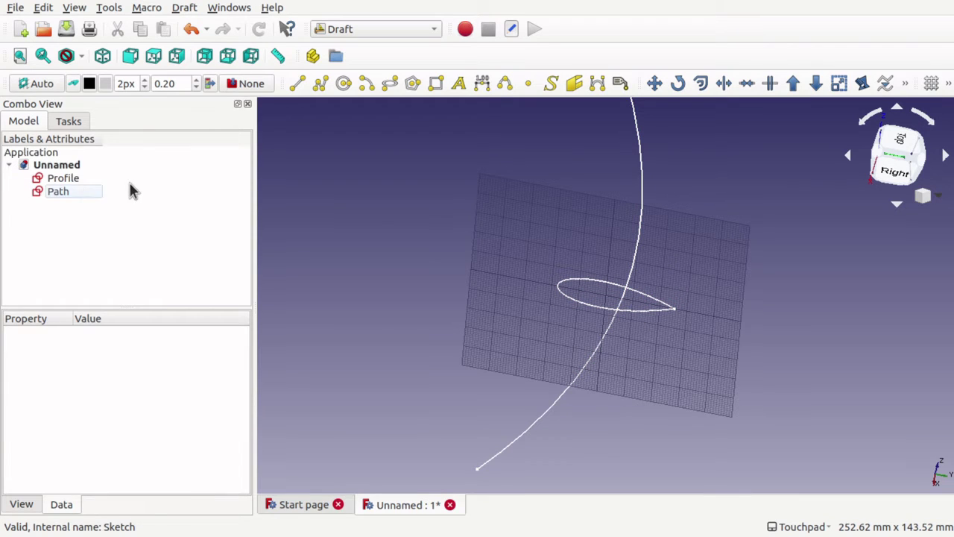
click(63, 181)
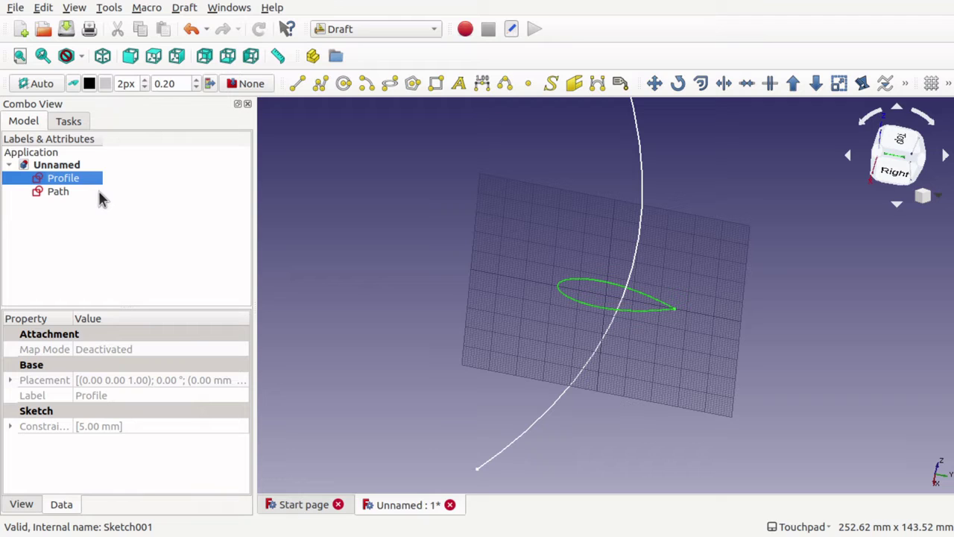
ctrl+click(64, 193)
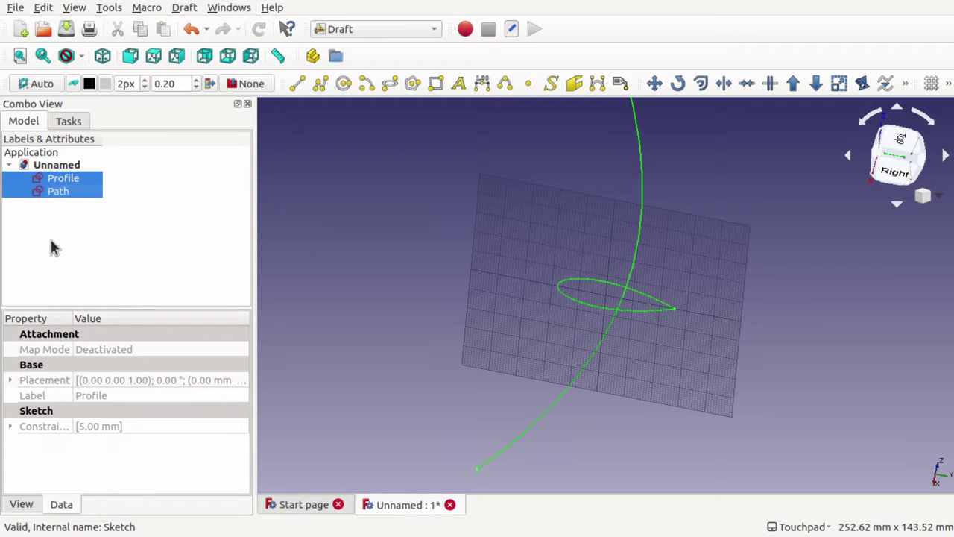
click(185, 8)
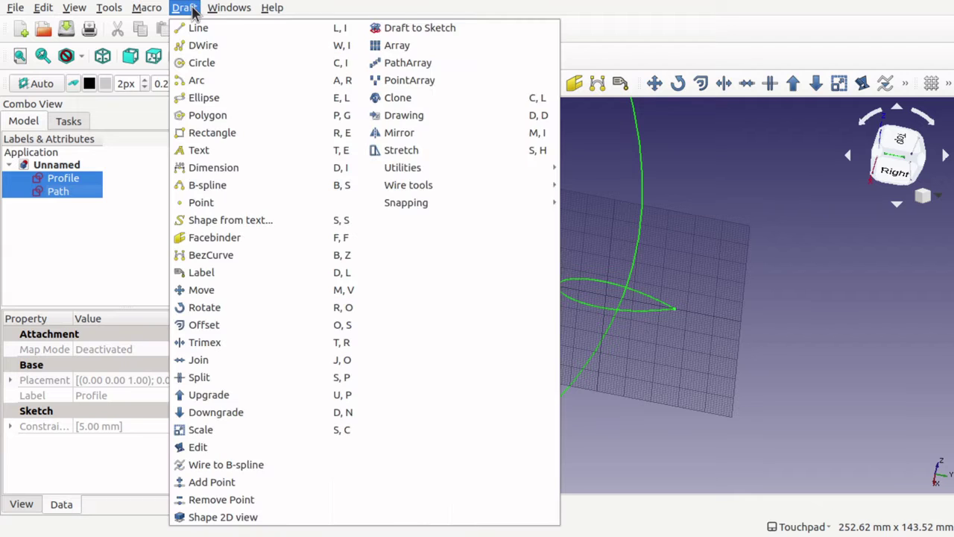
click(443, 66)
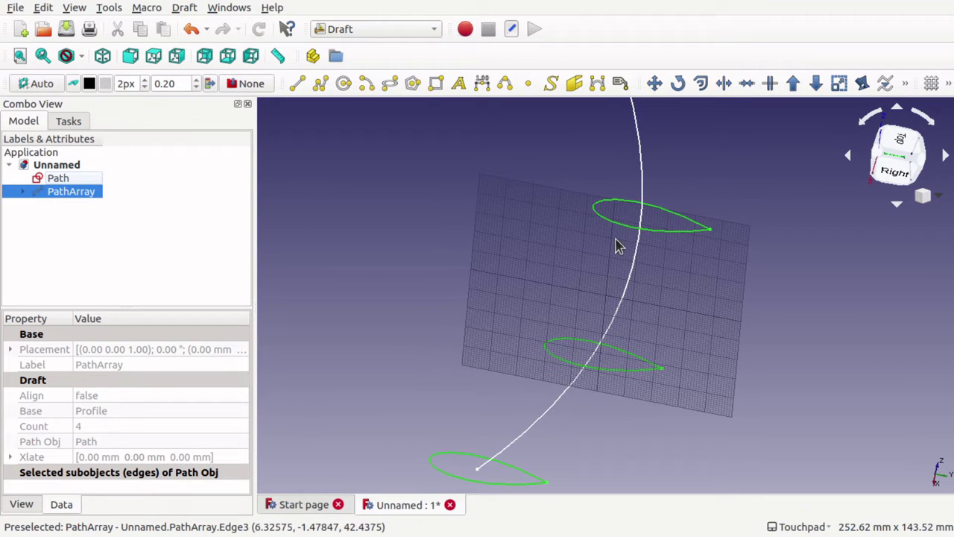
Set the path array's count to 6
scroll(617, 246, down, 5)
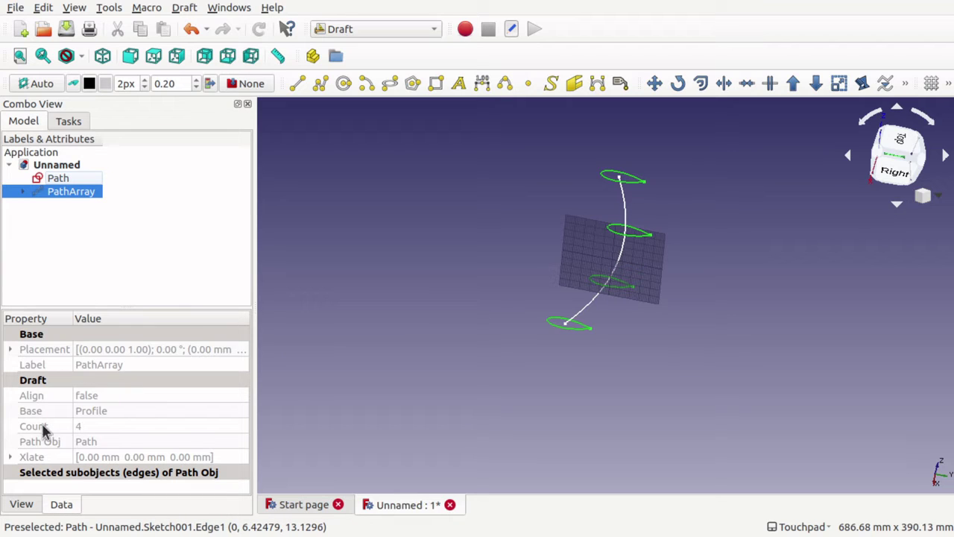
click(104, 425)
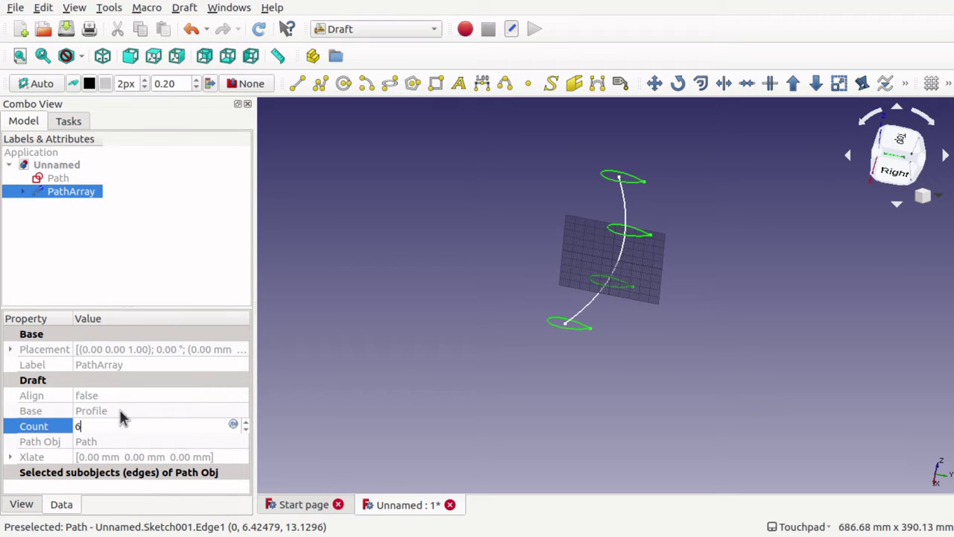
click(120, 412)
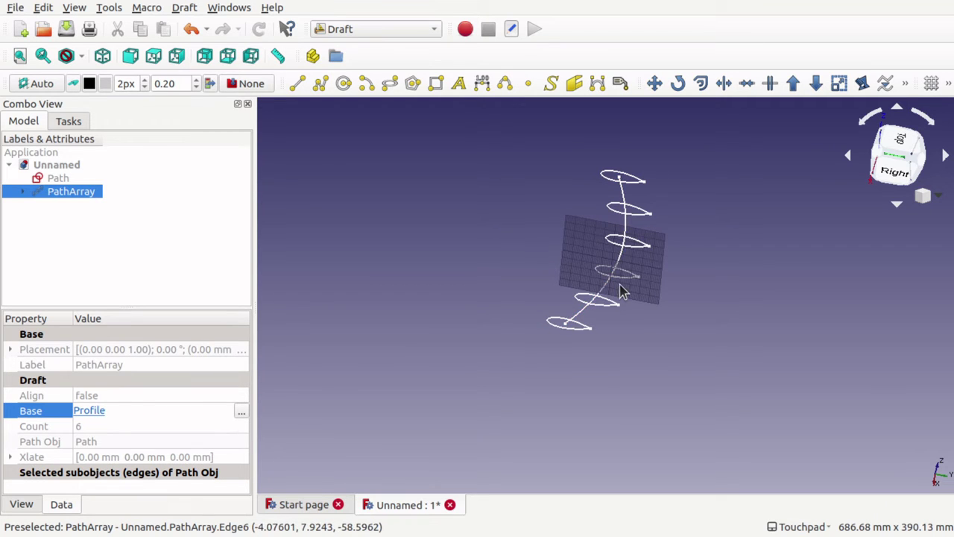
Convert the path array into separate teardrop faces with the Draft Upgrade command
middle_drag(623, 291, 569, 358)
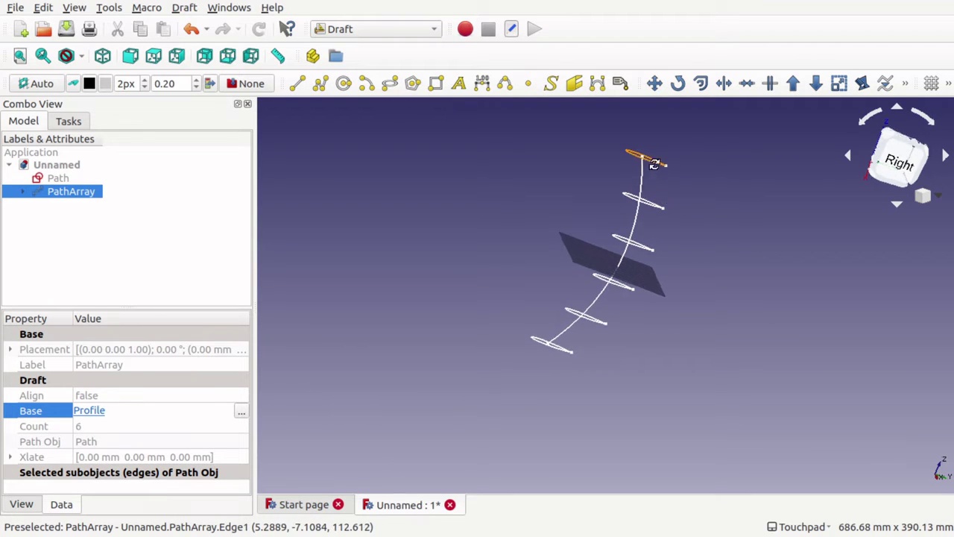
middle_drag(639, 155, 567, 224)
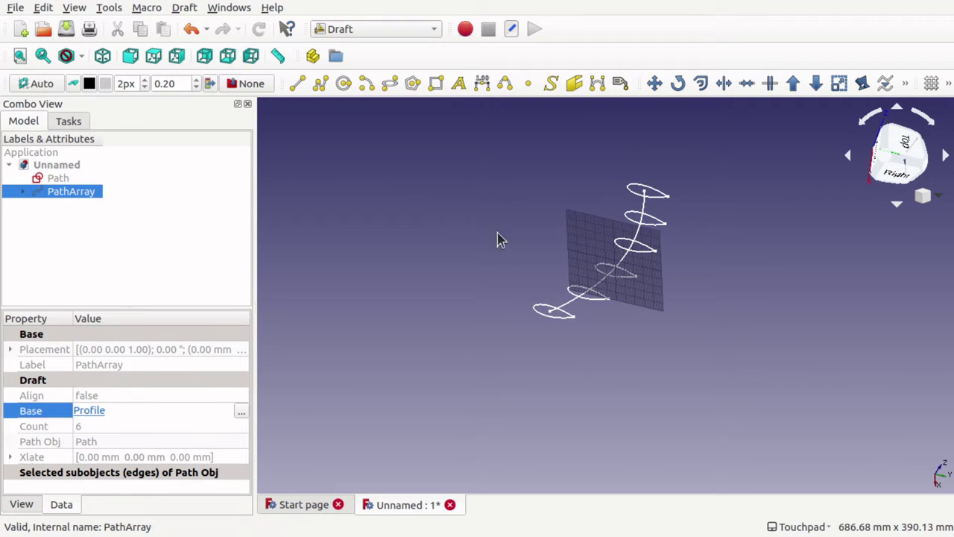
middle_drag(524, 319, 611, 319)
scroll(635, 320, up, 5)
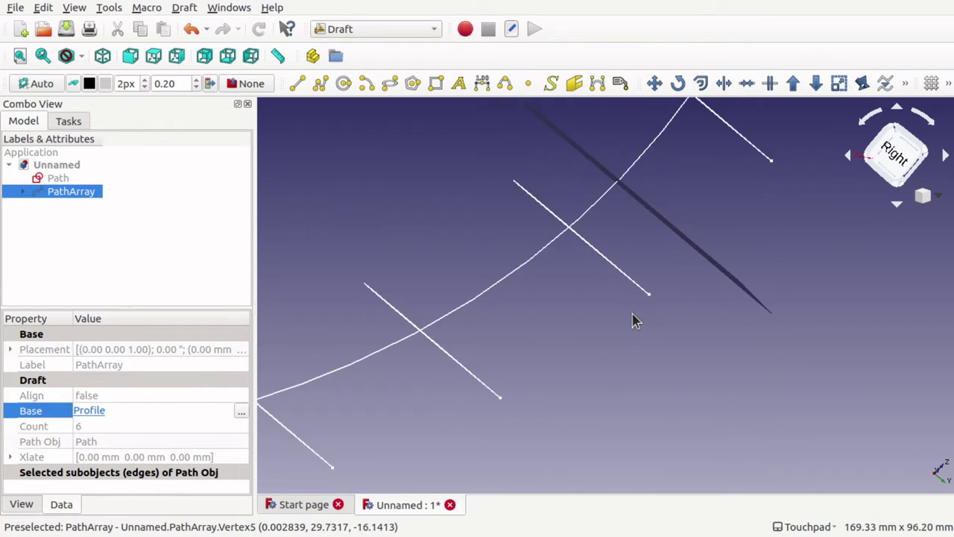
scroll(634, 319, down, 7)
middle_drag(633, 317, 671, 268)
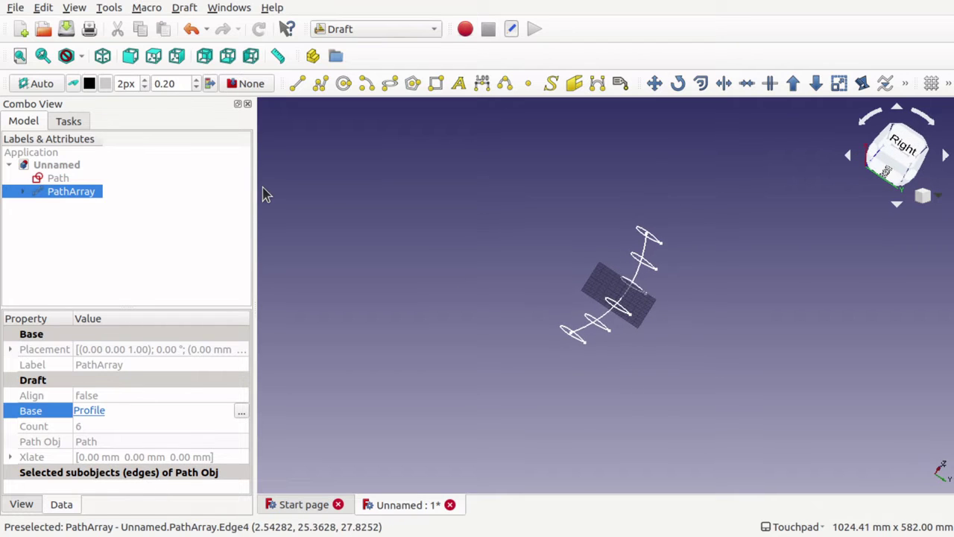
click(69, 194)
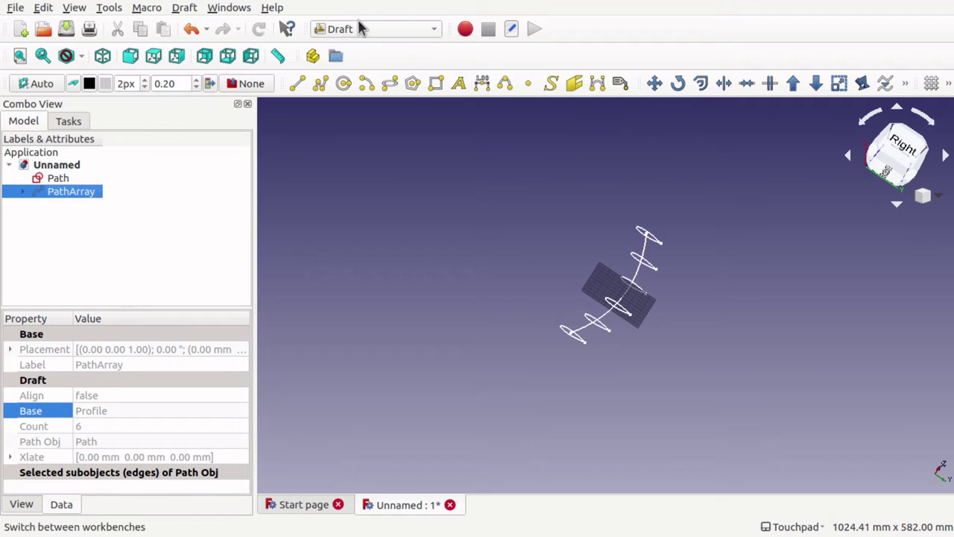
click(184, 8)
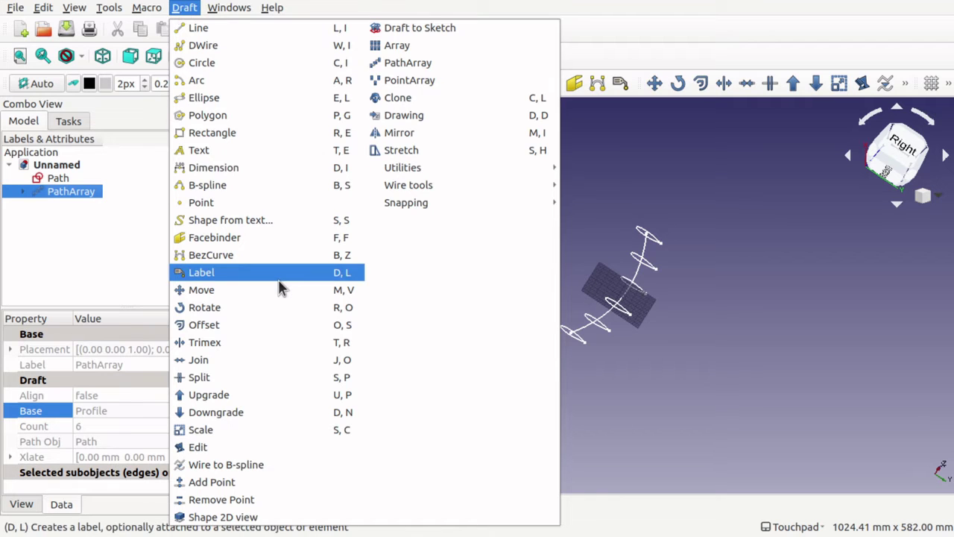
click(223, 395)
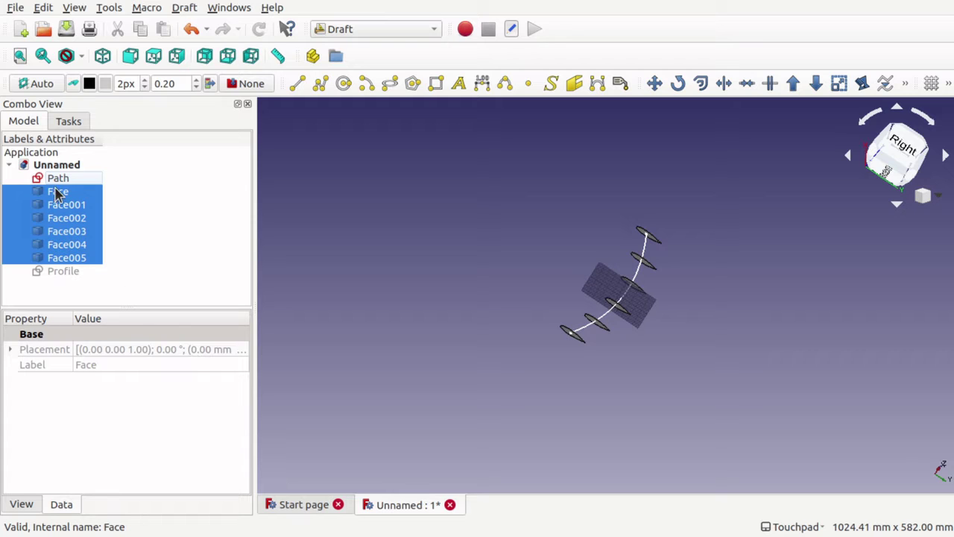
alt+drag(638, 366, 504, 347)
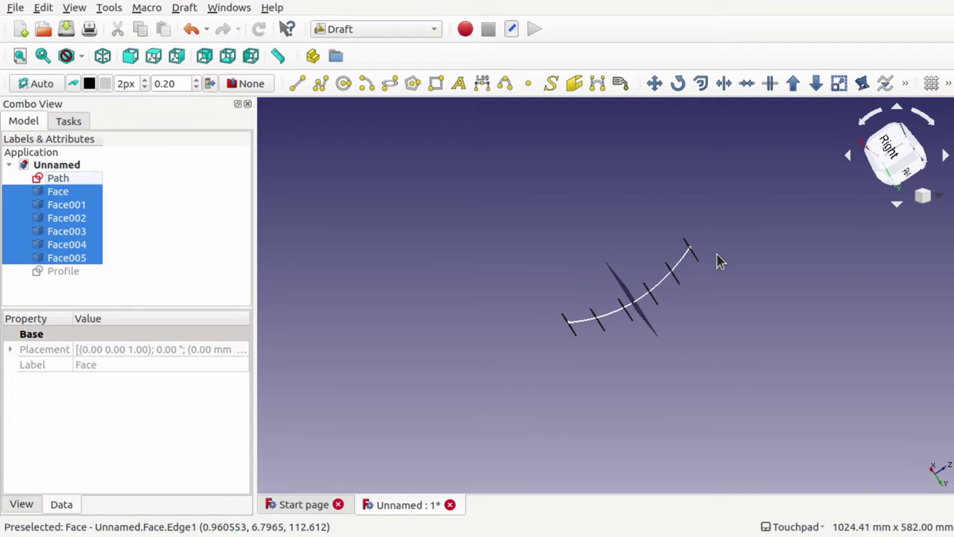
Convert the six selected teardrop faces into individual sketches with the Draft to Sketch command
alt+drag(718, 260, 745, 309)
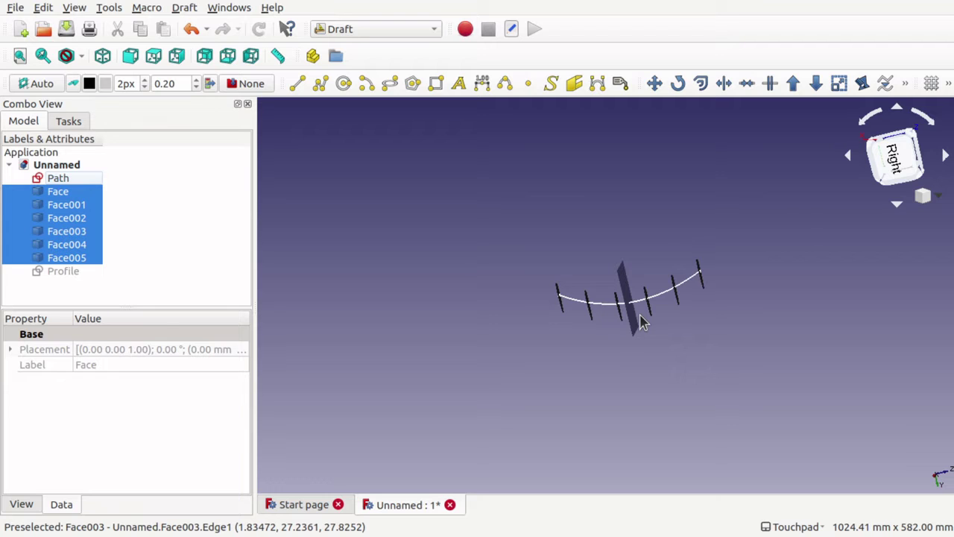
scroll(643, 322, up, 5)
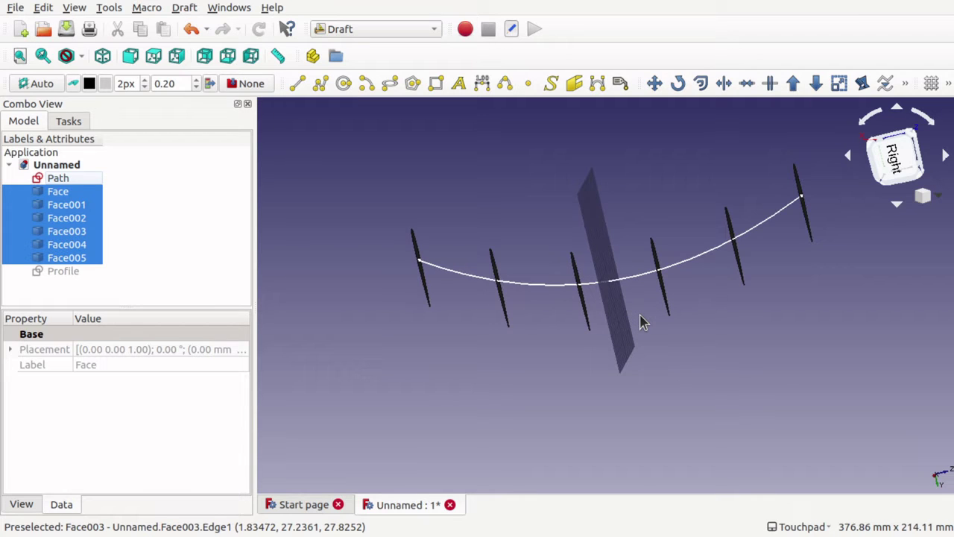
alt+drag(643, 322, 654, 300)
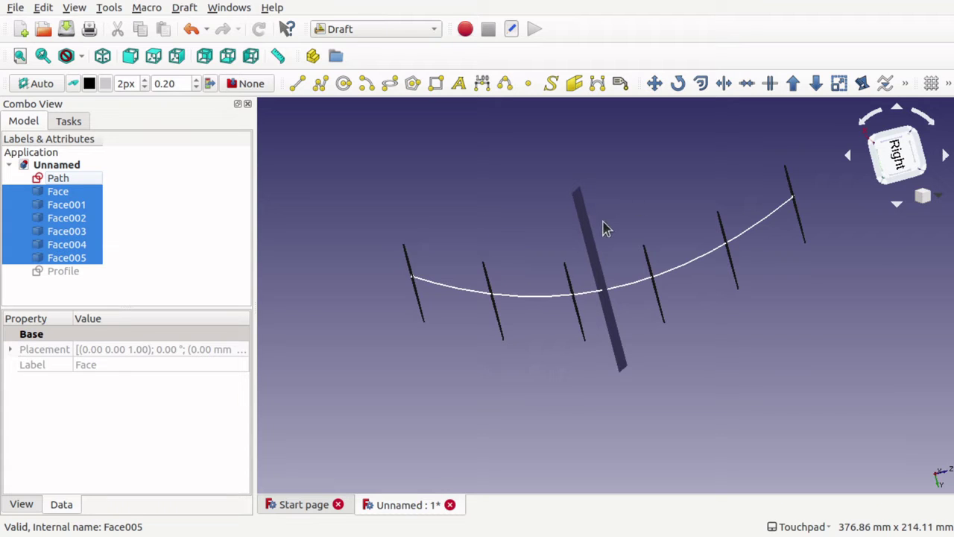
click(183, 7)
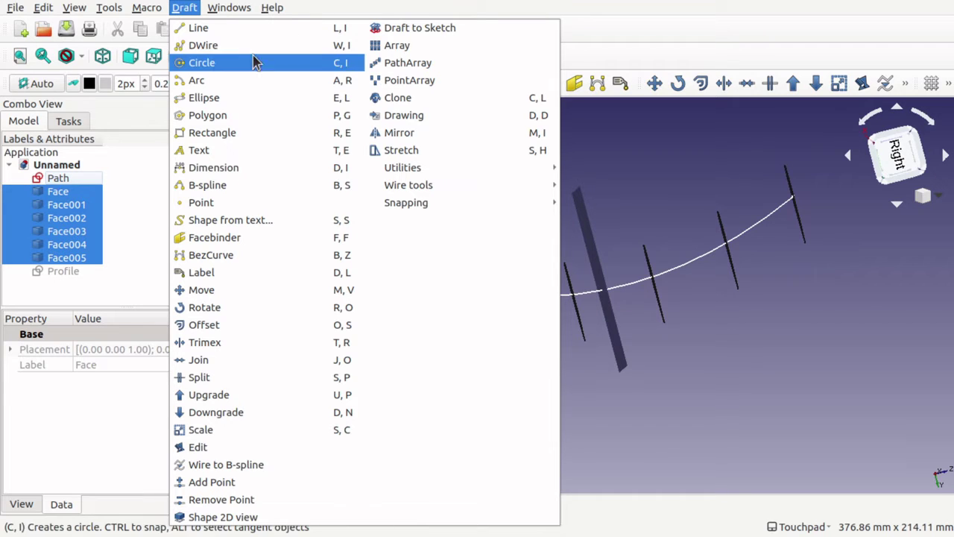
click(431, 34)
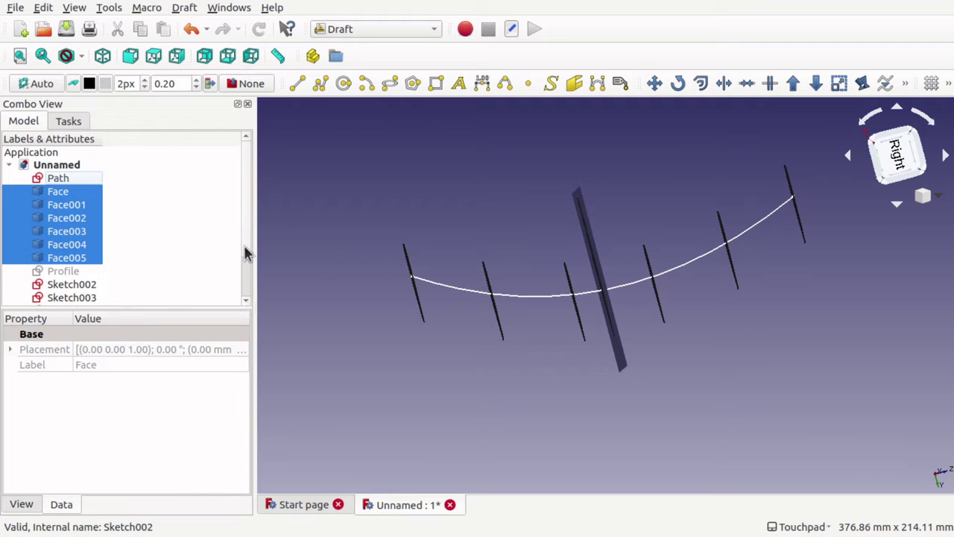
drag(246, 253, 247, 294)
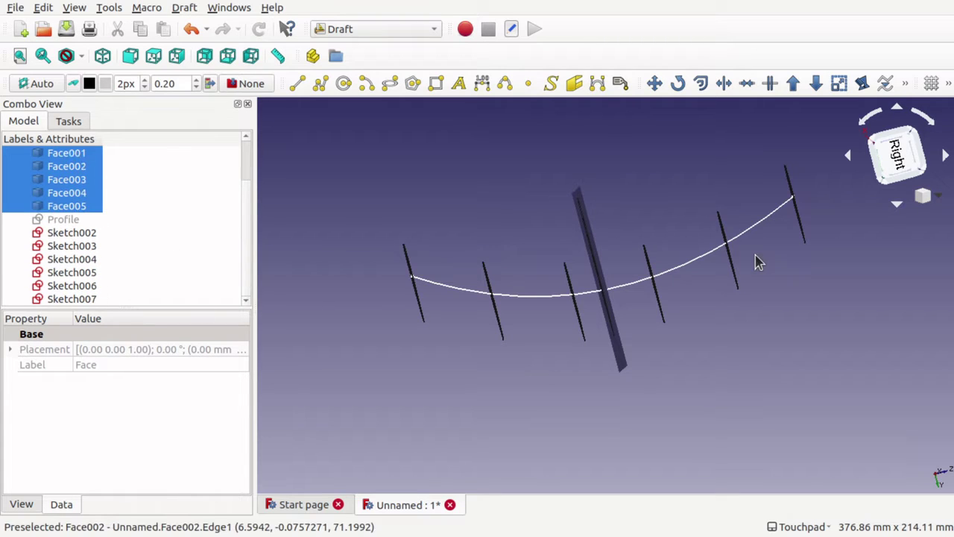
Try shifting Sketch003 along its placement's Z position, up to 94 mm, down to -93 mm and back to 1 mm
alt+drag(748, 292, 588, 337)
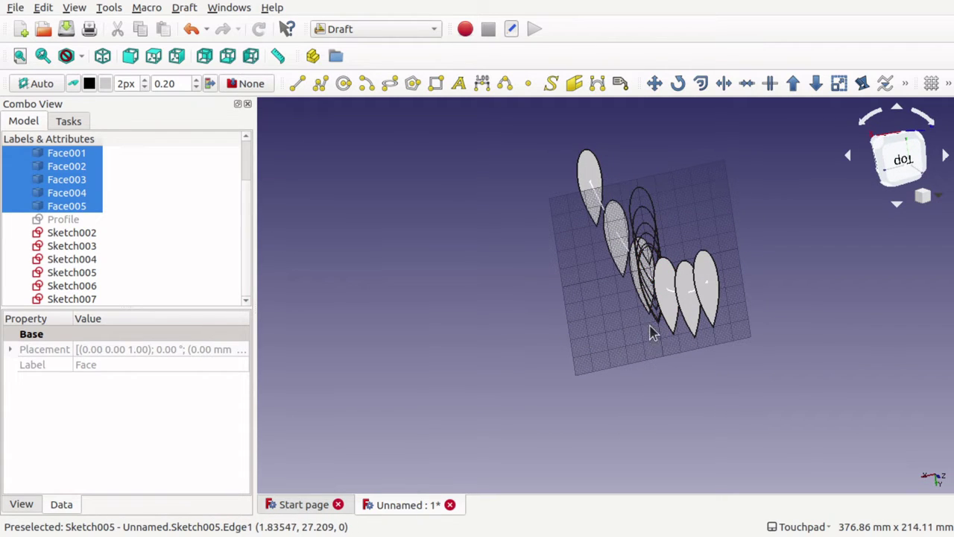
key(3)
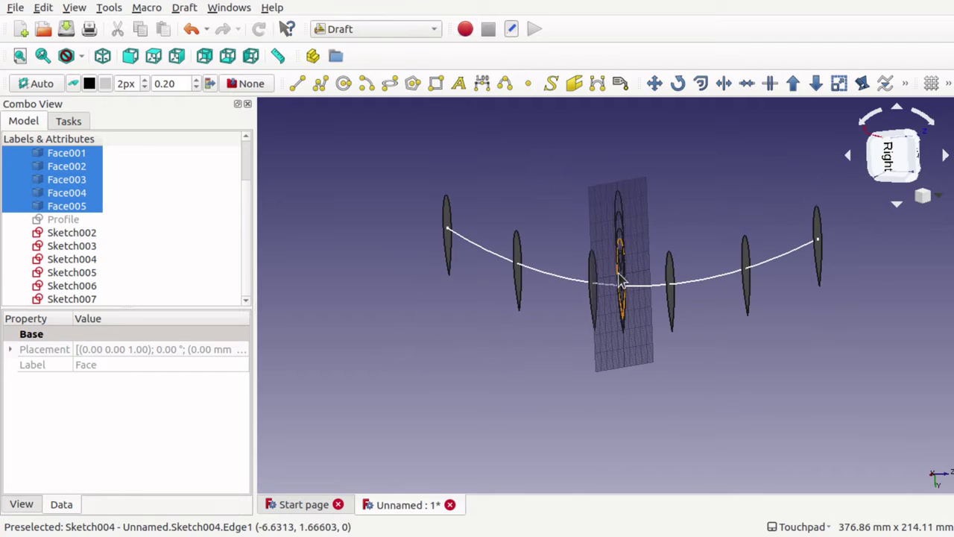
alt+drag(597, 215, 597, 298)
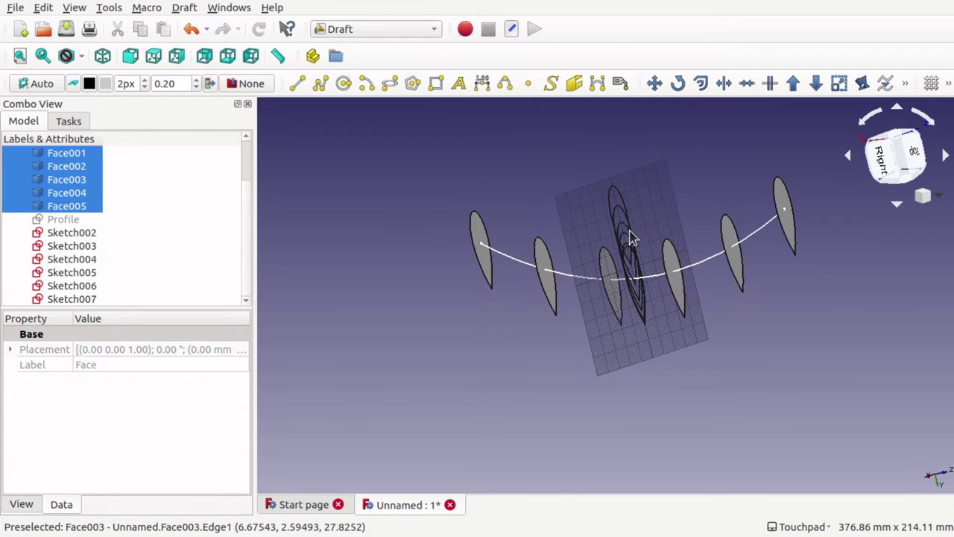
click(12, 350)
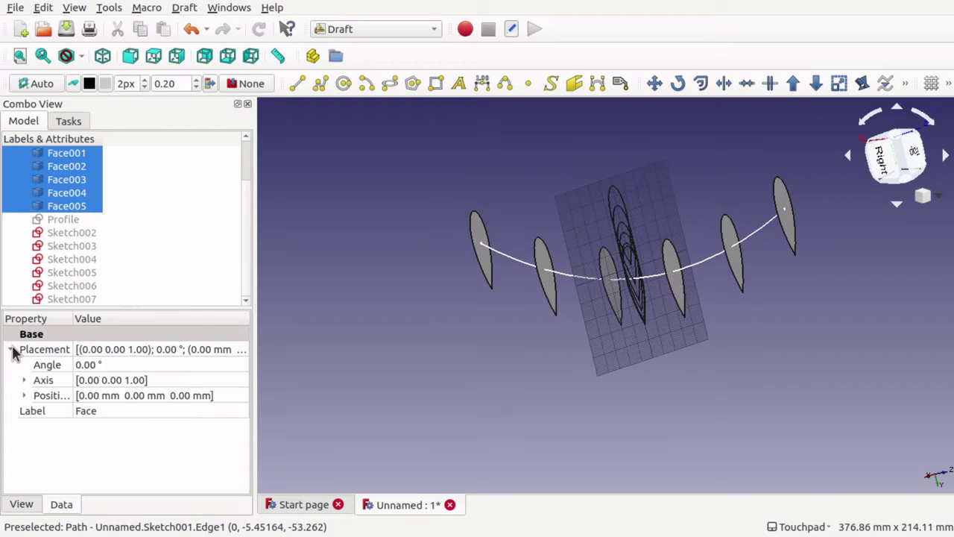
click(72, 249)
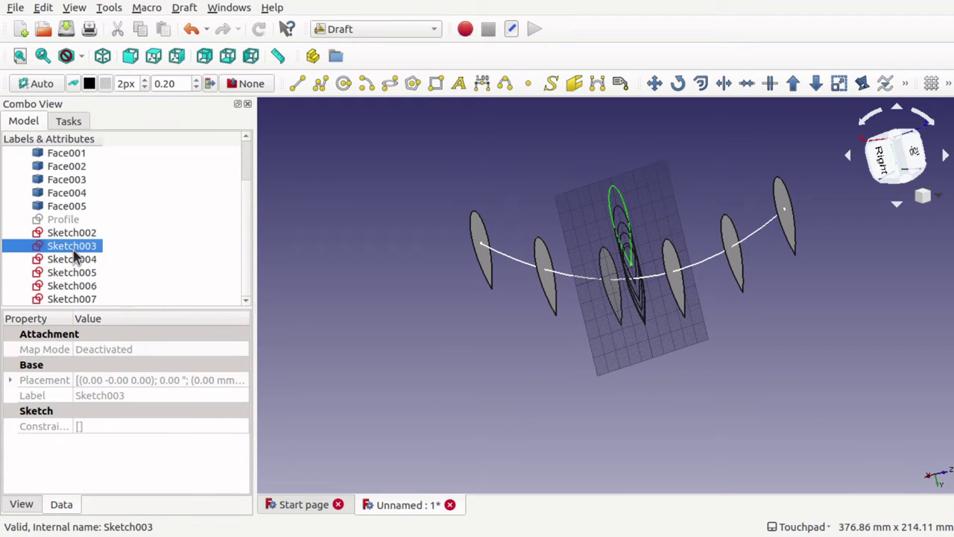
click(11, 381)
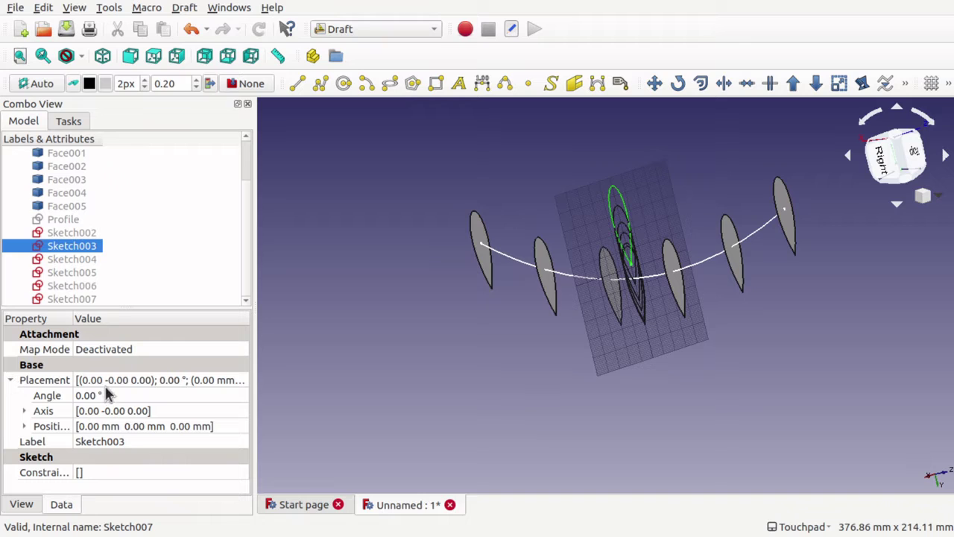
click(24, 426)
click(147, 471)
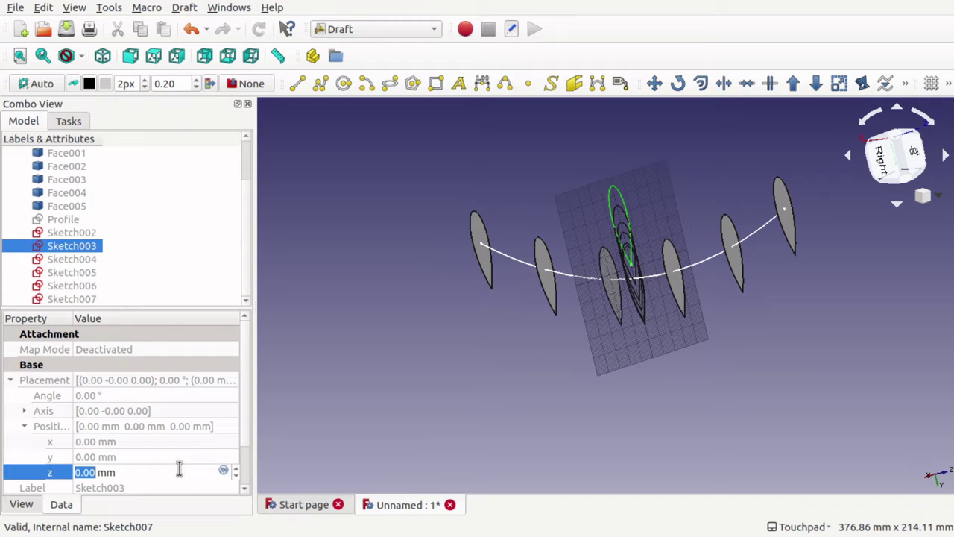
scroll(179, 469, up, 20)
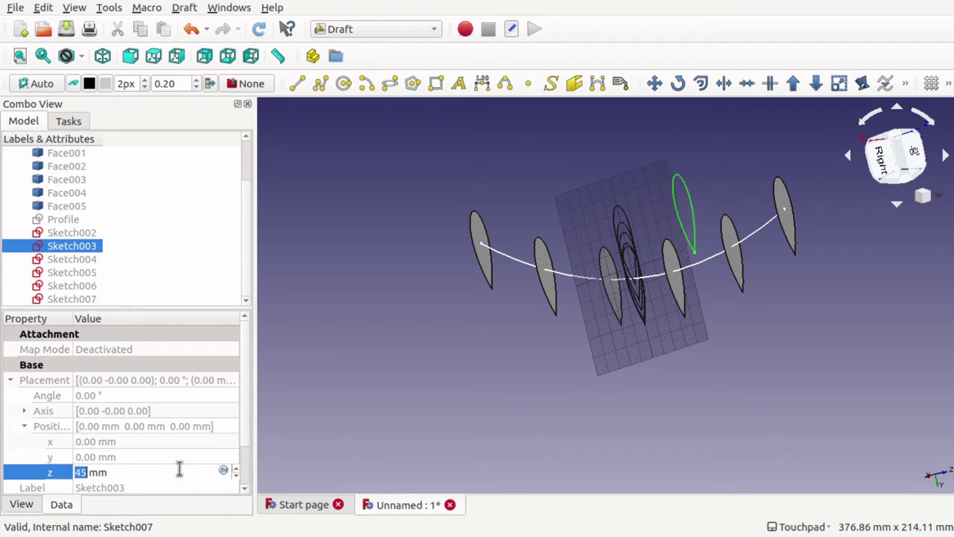
scroll(179, 468, up, 20)
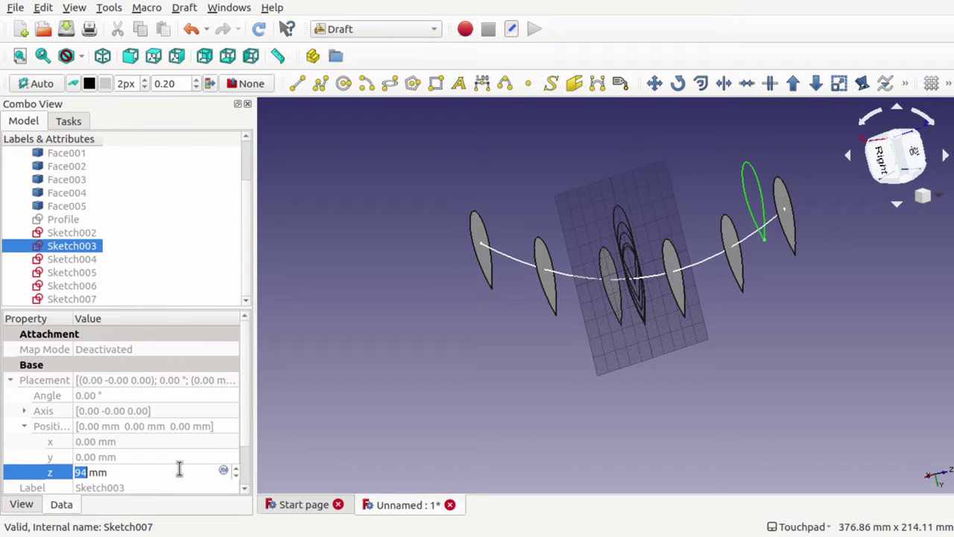
scroll(179, 468, down, 20)
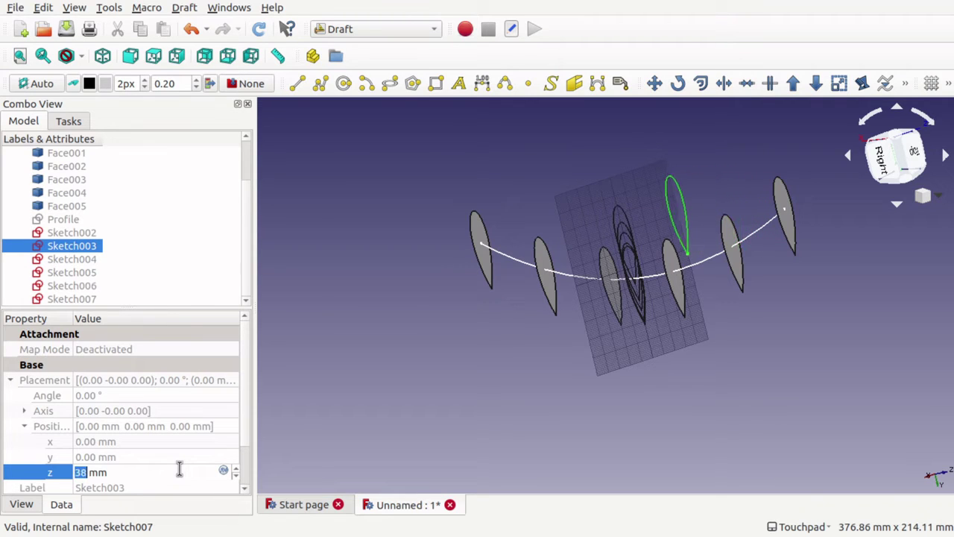
scroll(179, 468, down, 20)
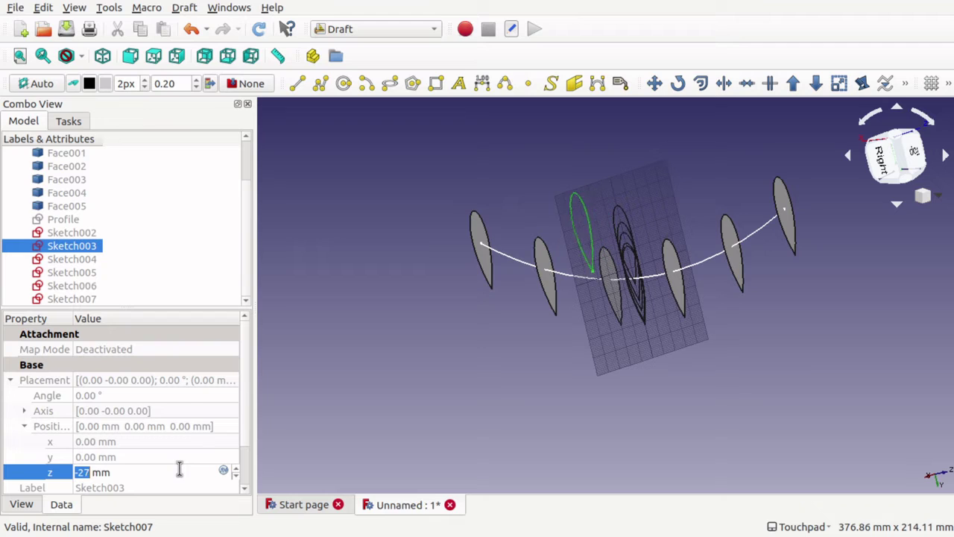
scroll(179, 468, down, 20)
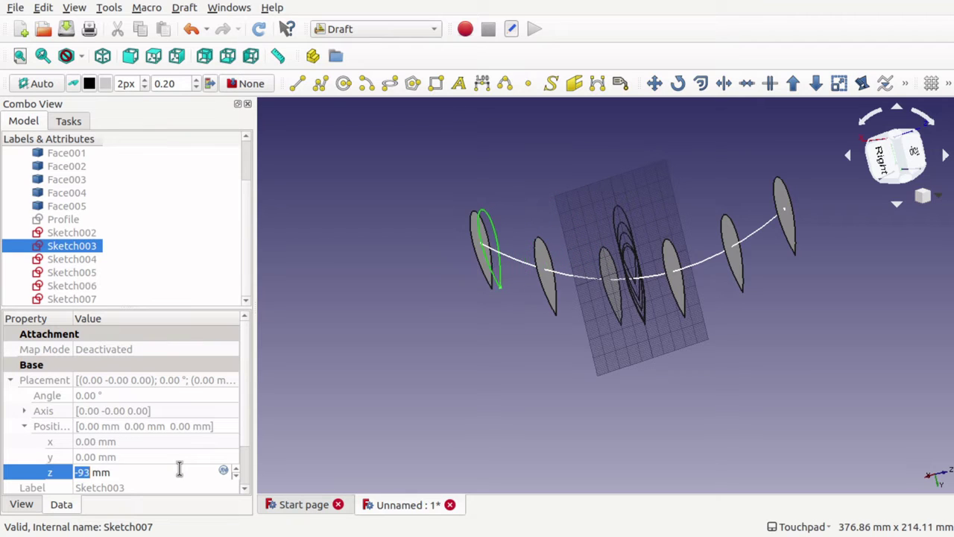
scroll(179, 468, up, 20)
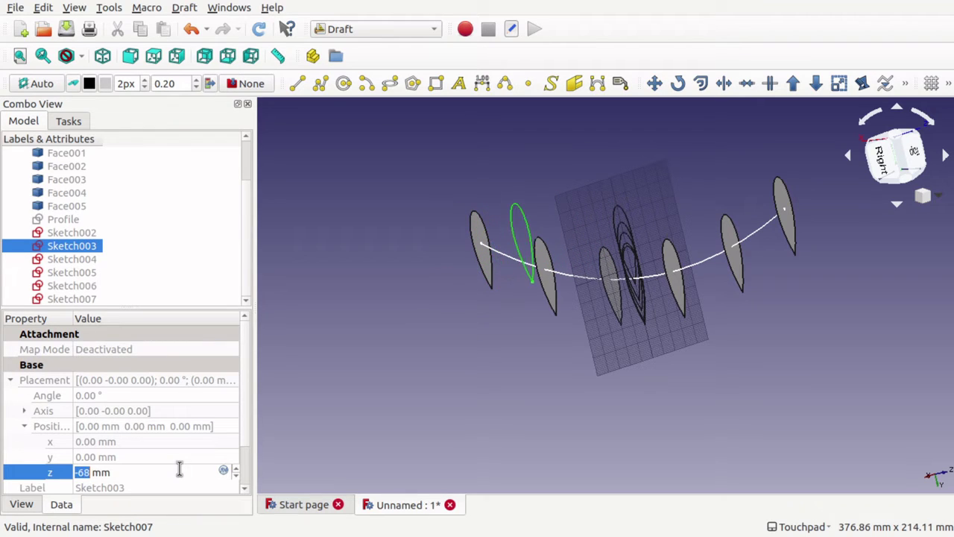
scroll(178, 469, up, 20)
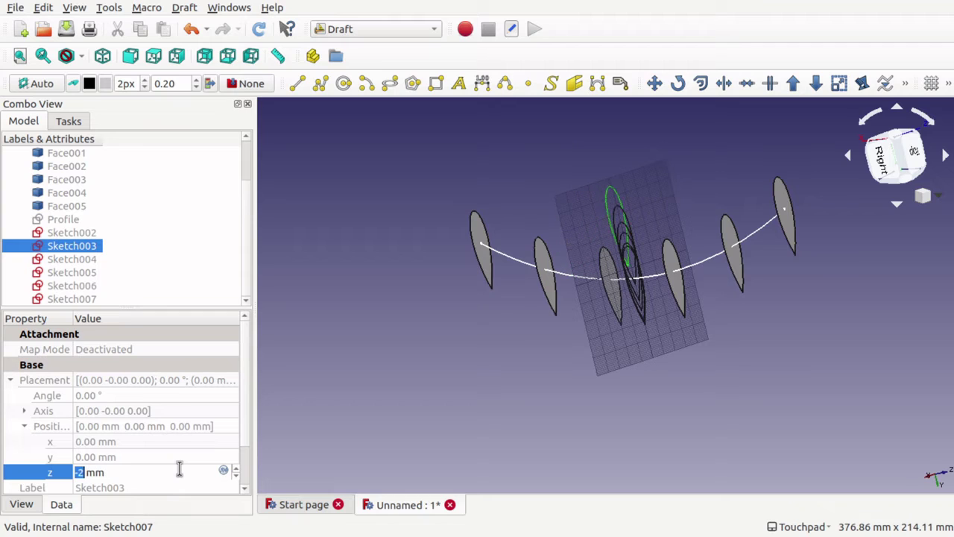
scroll(179, 468, up, 3)
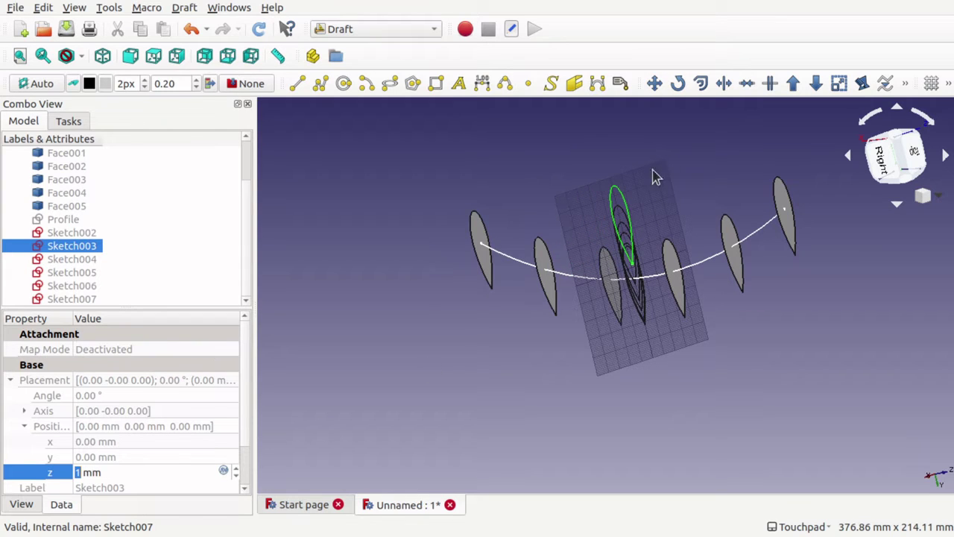
click(640, 294)
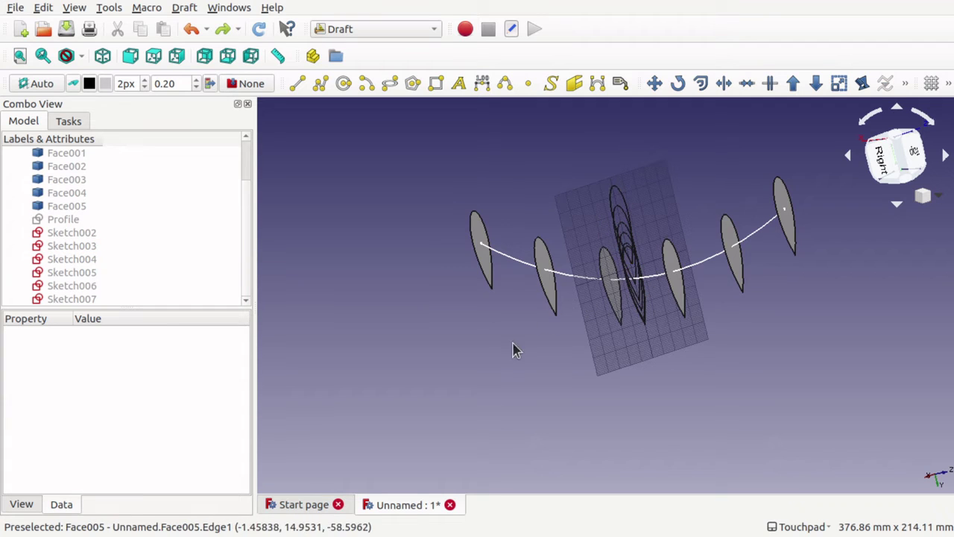
Move Sketch003 with Draft Move from its rounded tip to the rounded tip of Face001 at the path's end
click(629, 211)
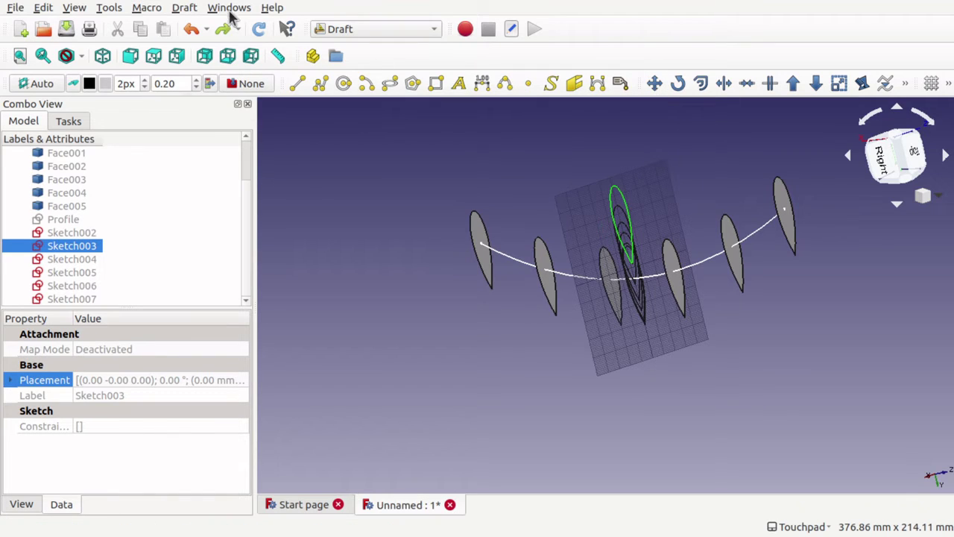
click(192, 7)
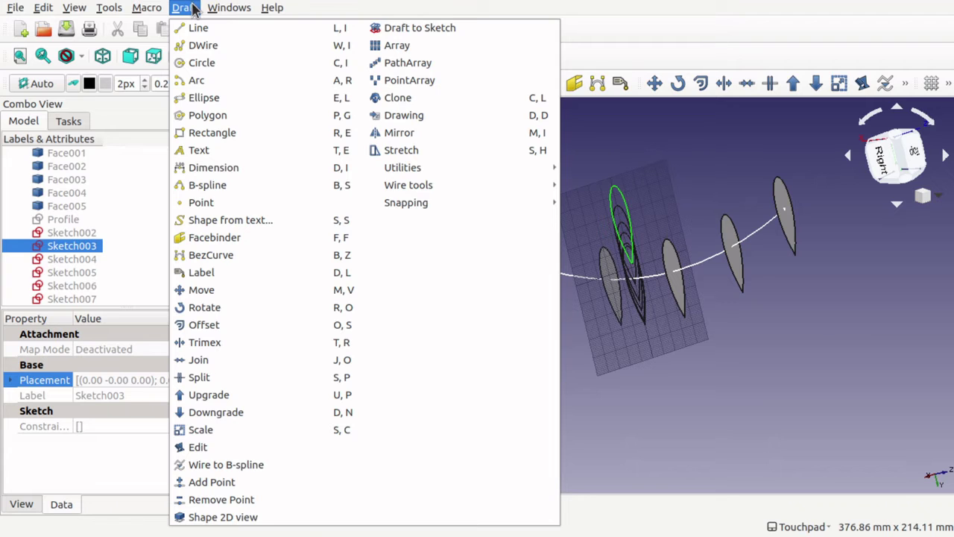
click(234, 294)
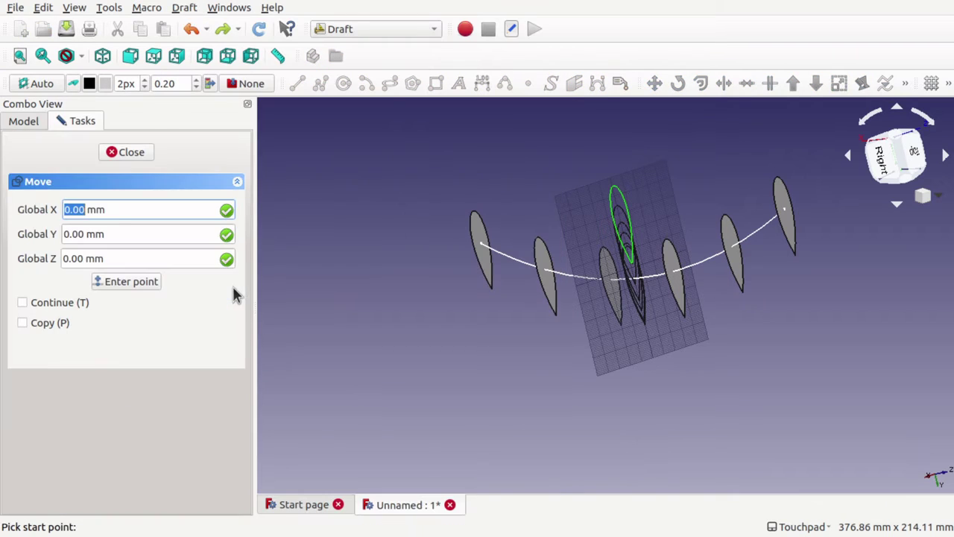
click(615, 187)
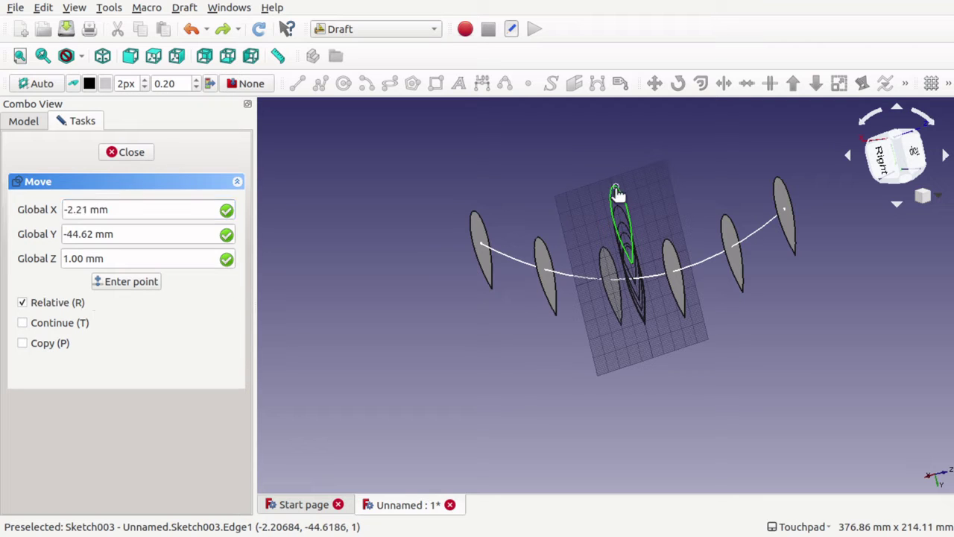
click(475, 214)
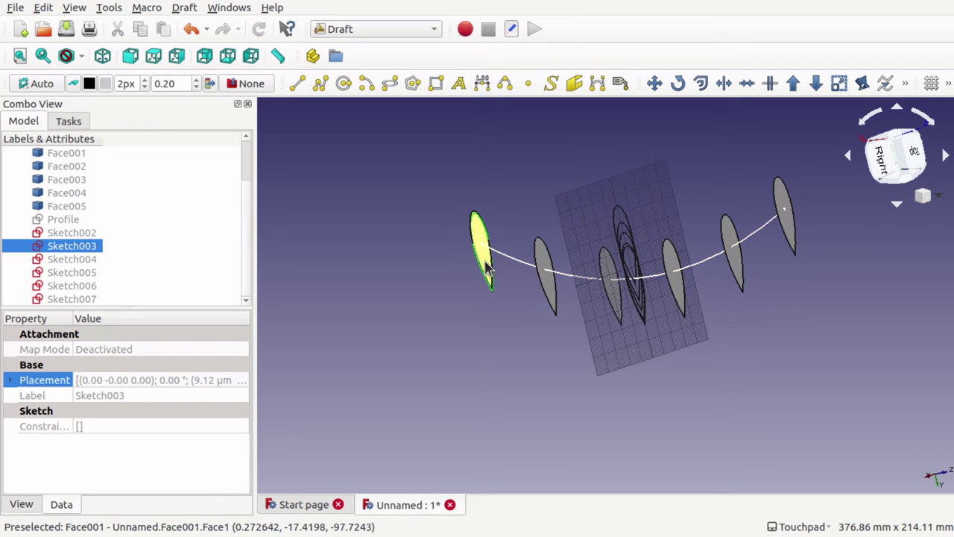
Move Sketch002 from its rounded tip to the rounded tip of Face005, the second face from the Face001 end
click(623, 216)
click(654, 83)
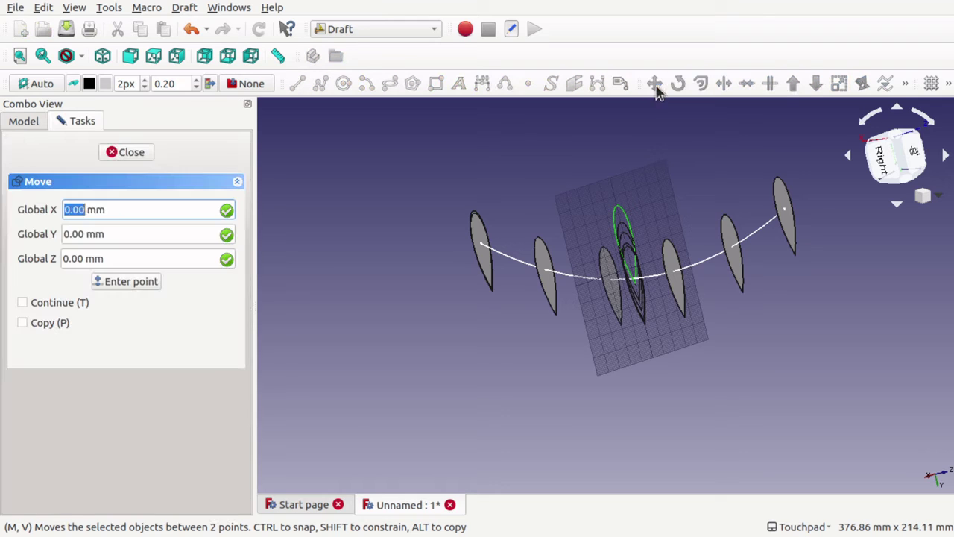
click(617, 208)
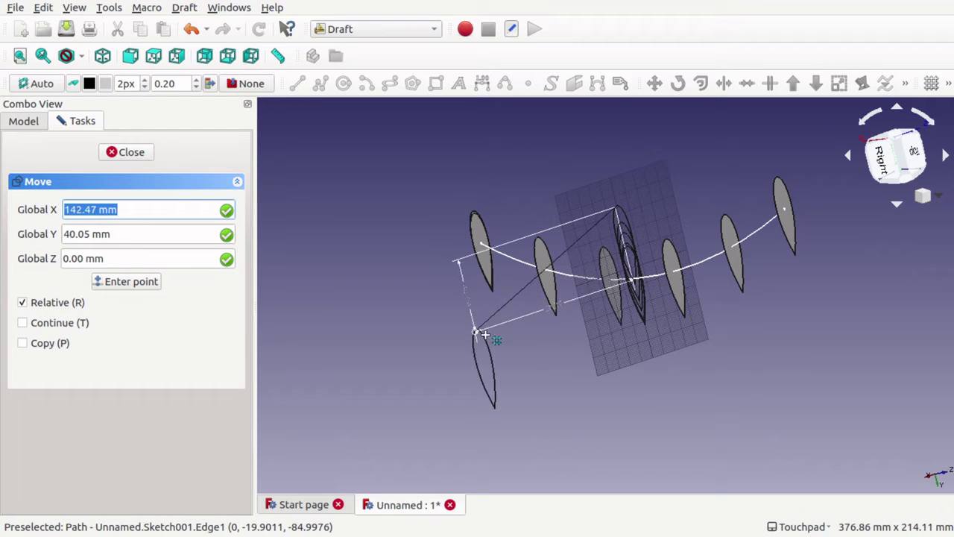
click(537, 237)
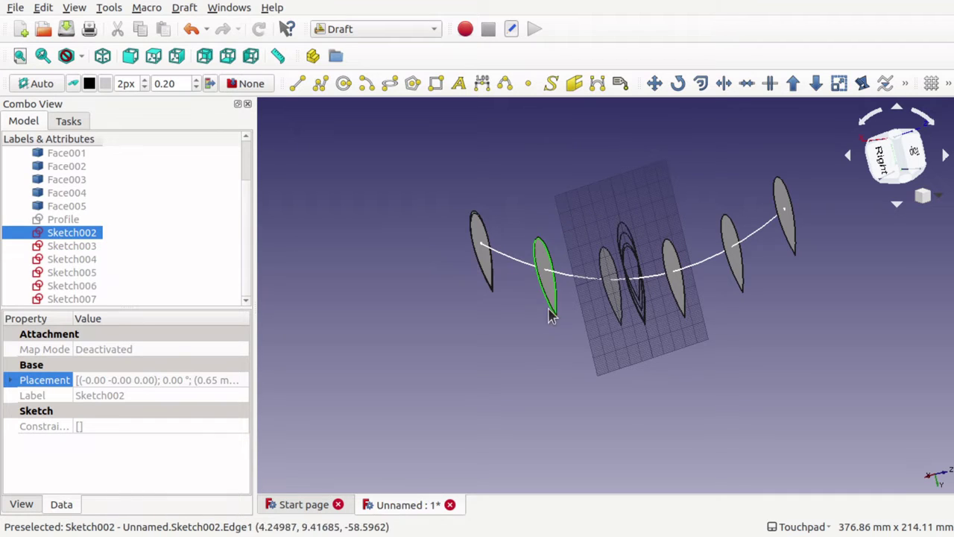
Move Sketch007 with Draft Move from its rounded tip to the rounded tip of Face004, the third face from the Face001 end
scroll(608, 283, up, 4)
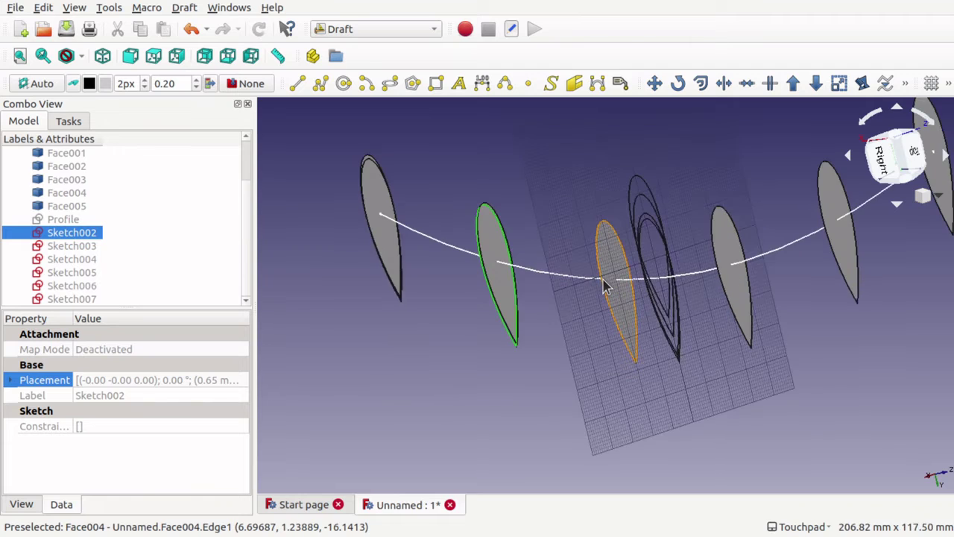
scroll(608, 287, up, 4)
scroll(608, 287, down, 1)
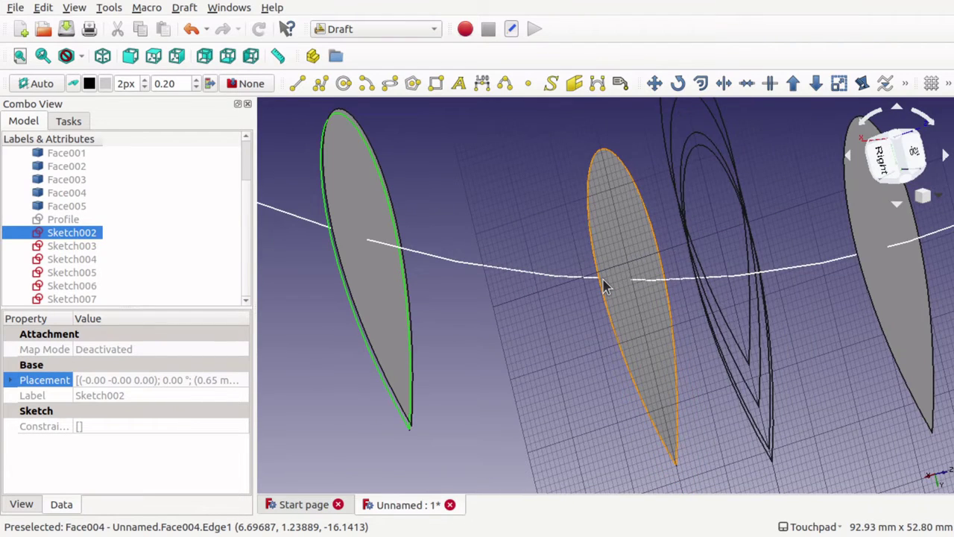
scroll(606, 287, down, 5)
scroll(605, 287, up, 5)
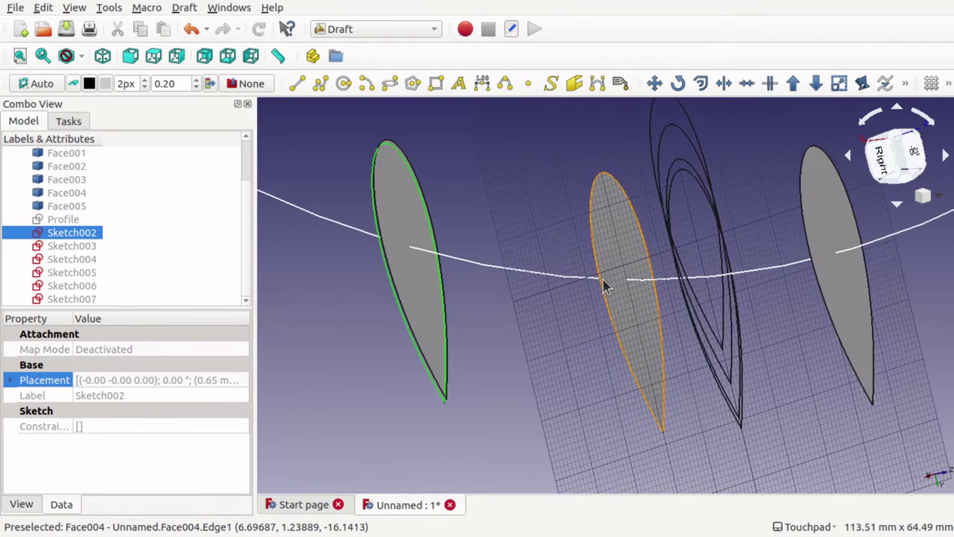
mouse_move(554, 311)
alt+mouse_down()
mouse_move(620, 309)
mouse_move(559, 305)
mouse_move(561, 261)
alt+mouse_up()
click(669, 148)
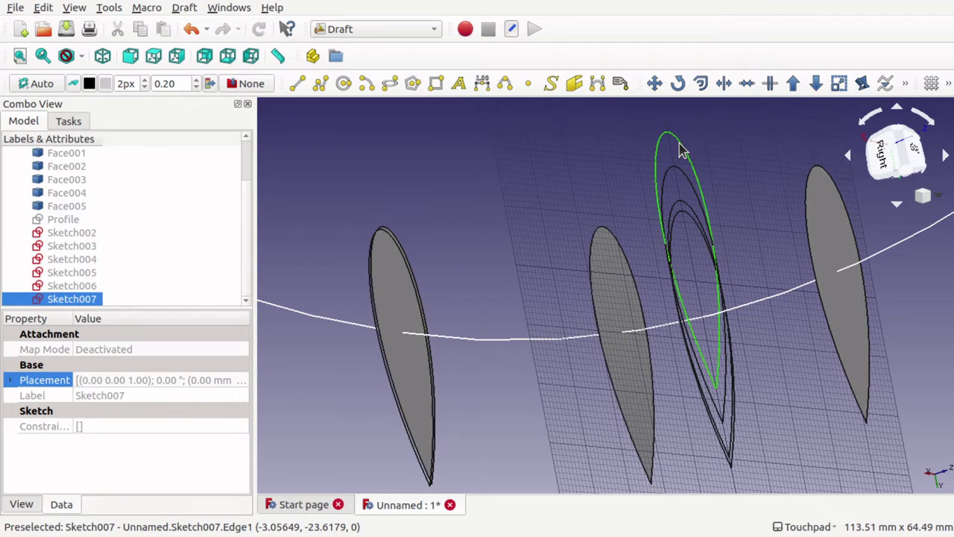
click(656, 84)
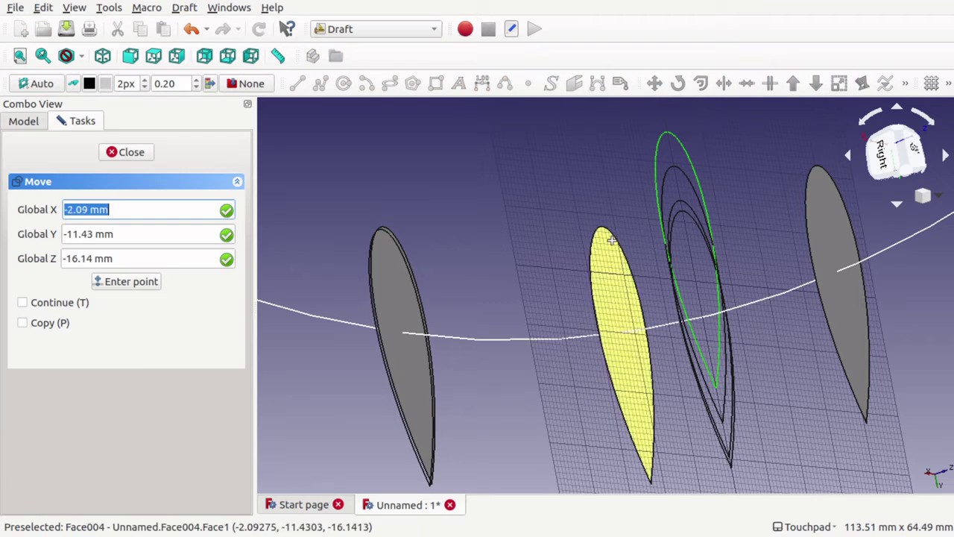
click(660, 144)
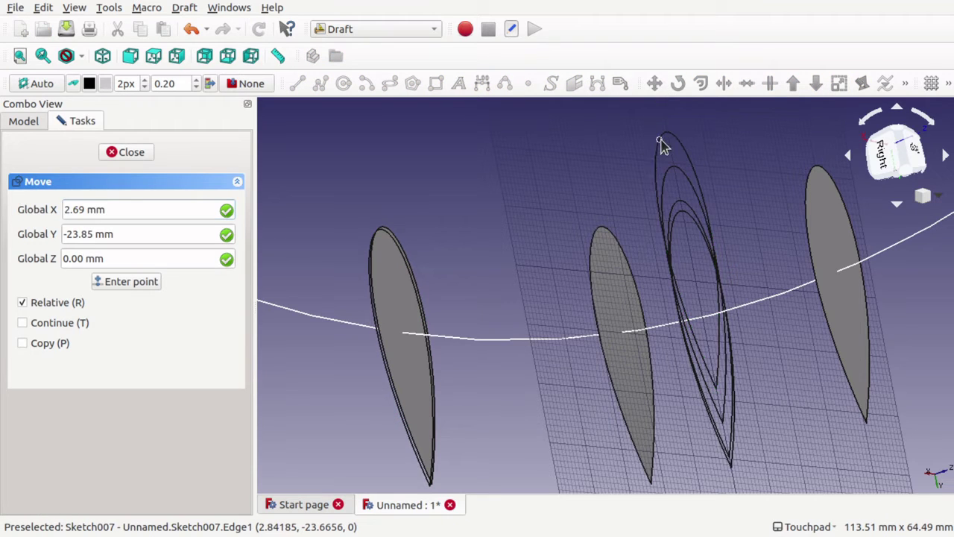
click(594, 234)
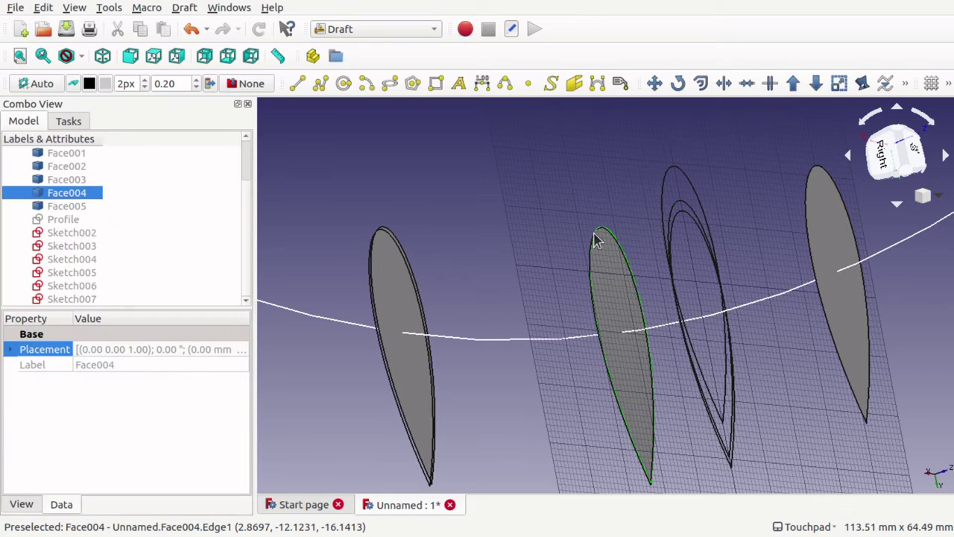
Move Sketch004 from its rounded tip to the rounded tip of Face003, the next face along the path
click(701, 207)
click(654, 84)
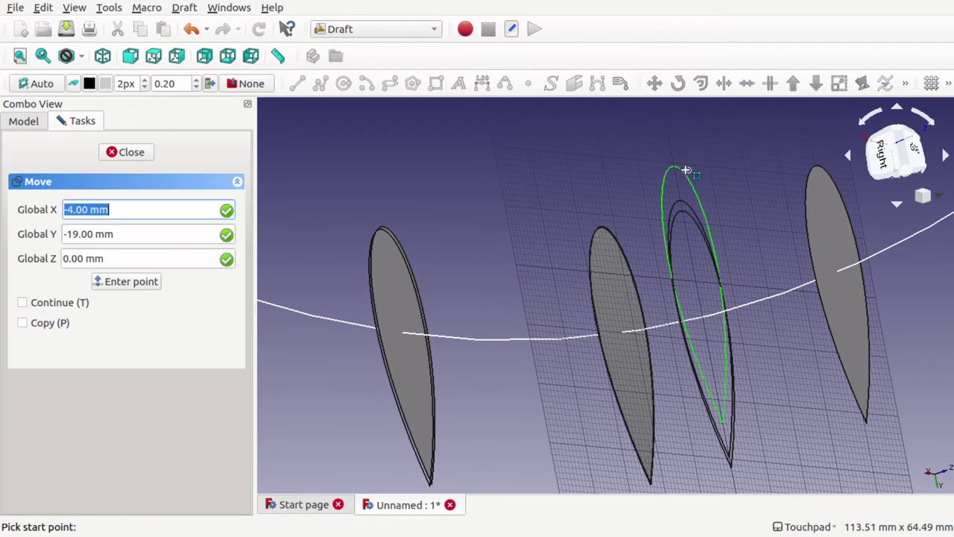
click(686, 173)
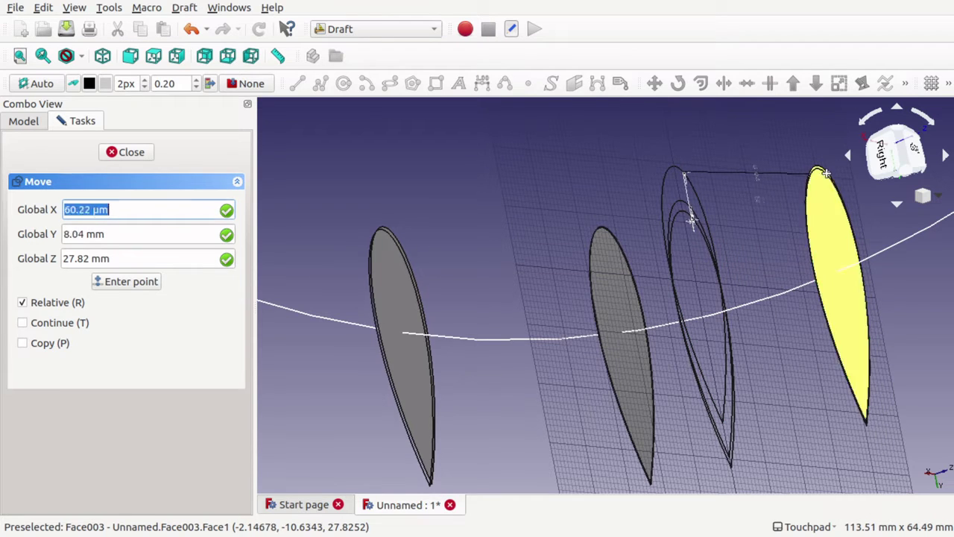
click(825, 173)
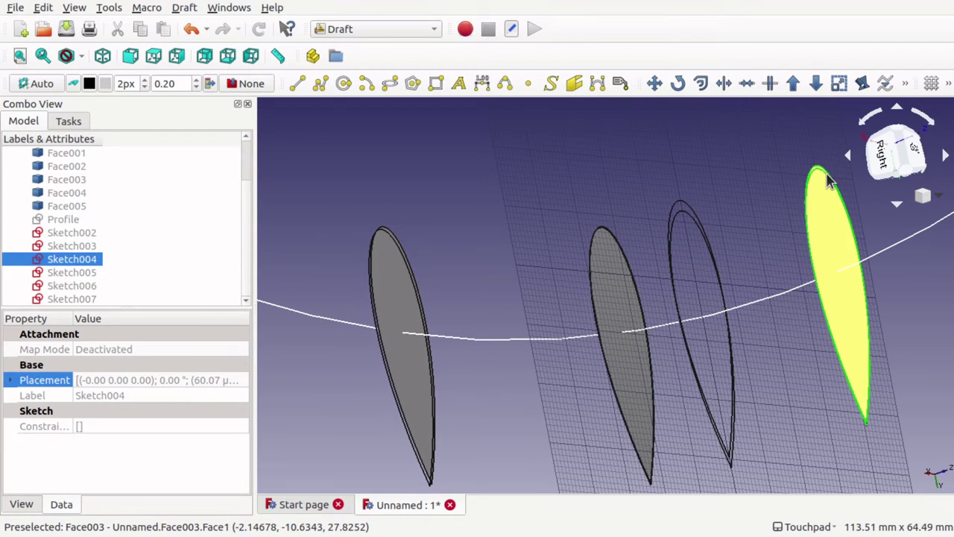
Hide all six teardrop faces, Face through Face005, keeping the sketches and the path visible
click(570, 413)
mouse_move(570, 412)
mouse_down()
mouse_move(439, 331)
mouse_move(550, 317)
mouse_move(730, 237)
mouse_move(743, 279)
mouse_move(690, 260)
mouse_move(553, 336)
mouse_move(434, 350)
mouse_move(624, 294)
mouse_move(545, 261)
mouse_move(384, 312)
mouse_move(445, 288)
mouse_move(559, 296)
mouse_move(561, 304)
mouse_up()
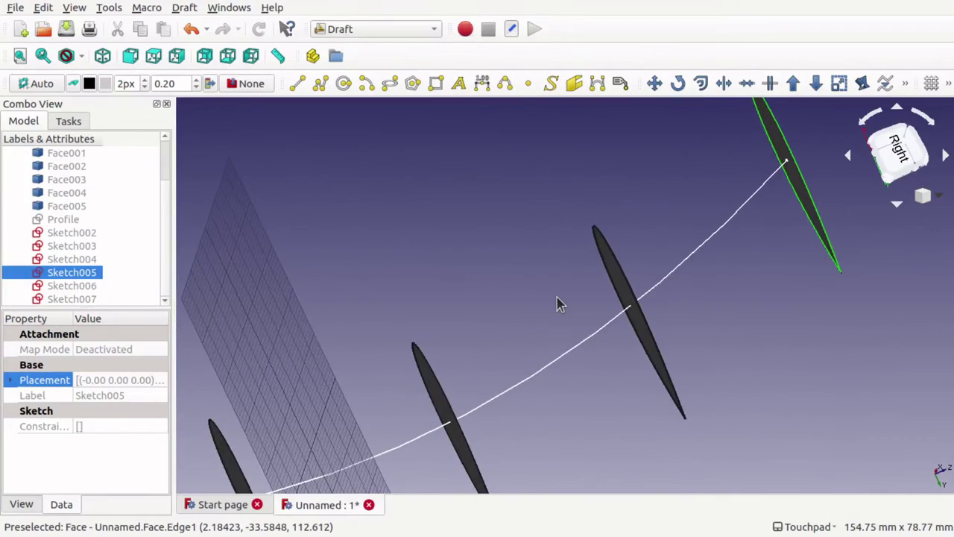
scroll(561, 304, down, 5)
scroll(561, 304, up, 8)
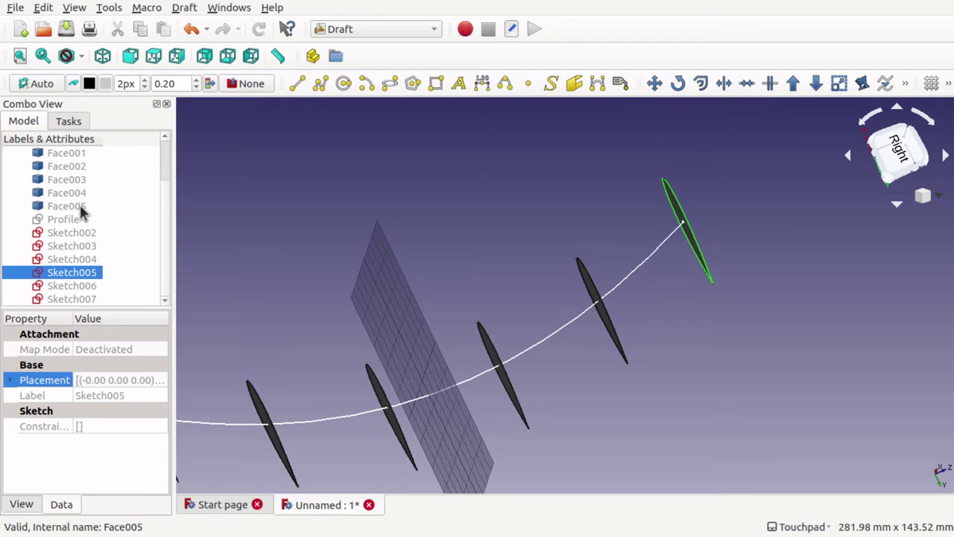
click(81, 207)
scroll(167, 173, up, 2)
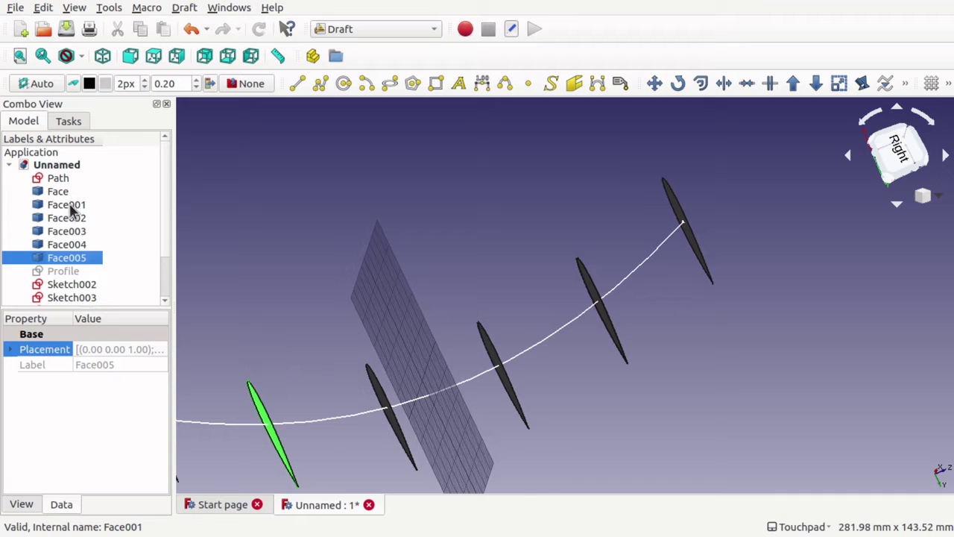
shift+click(58, 191)
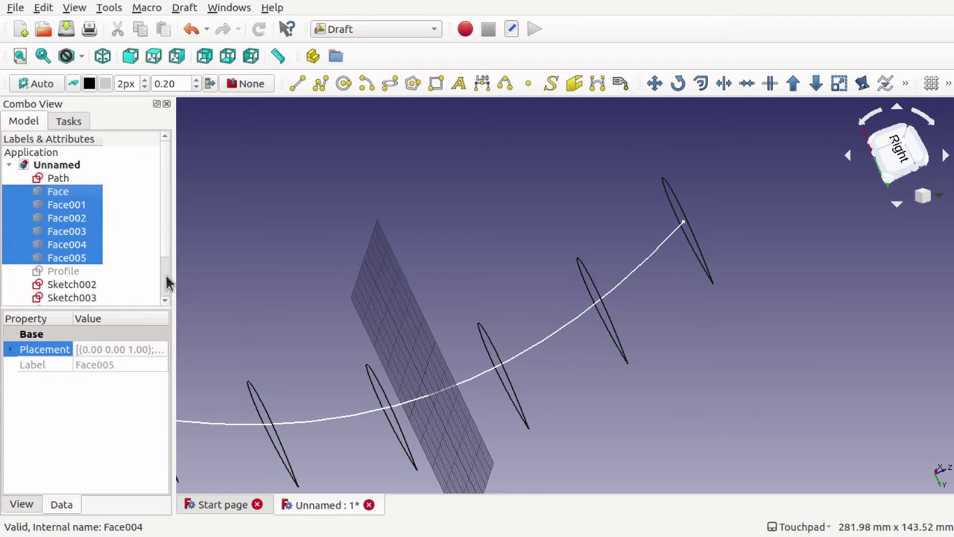
scroll(166, 281, down, 2)
scroll(162, 179, up, 2)
click(141, 211)
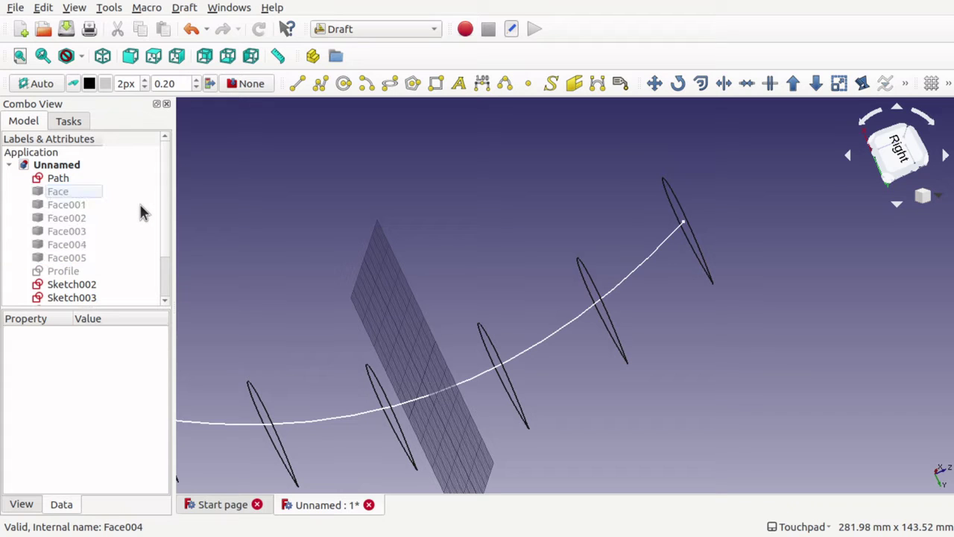
Switch to the Part Design workbench and create a new body
click(358, 29)
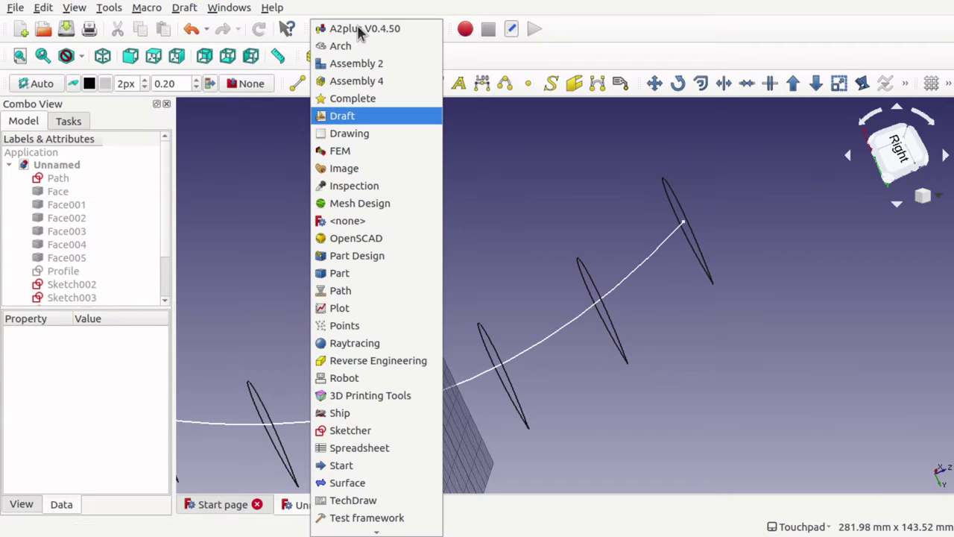
click(373, 261)
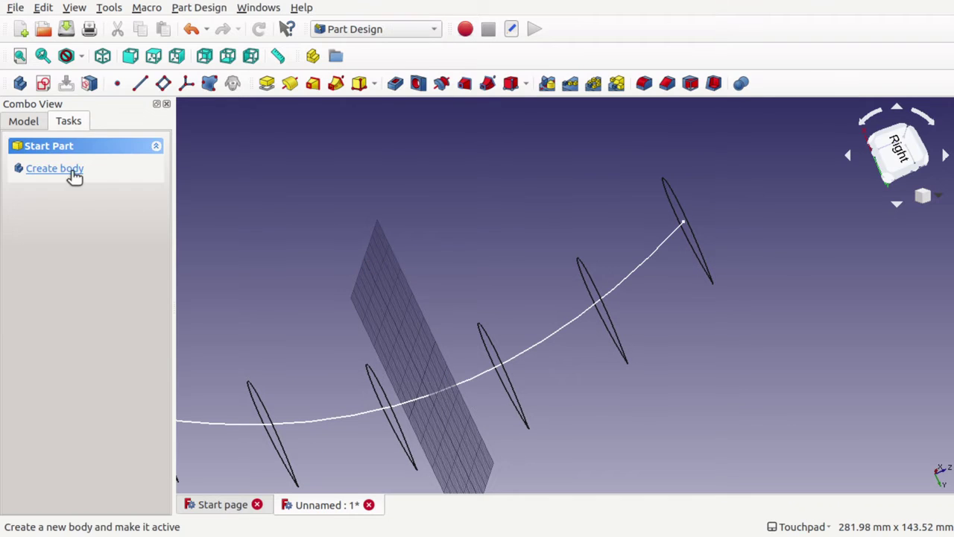
click(71, 170)
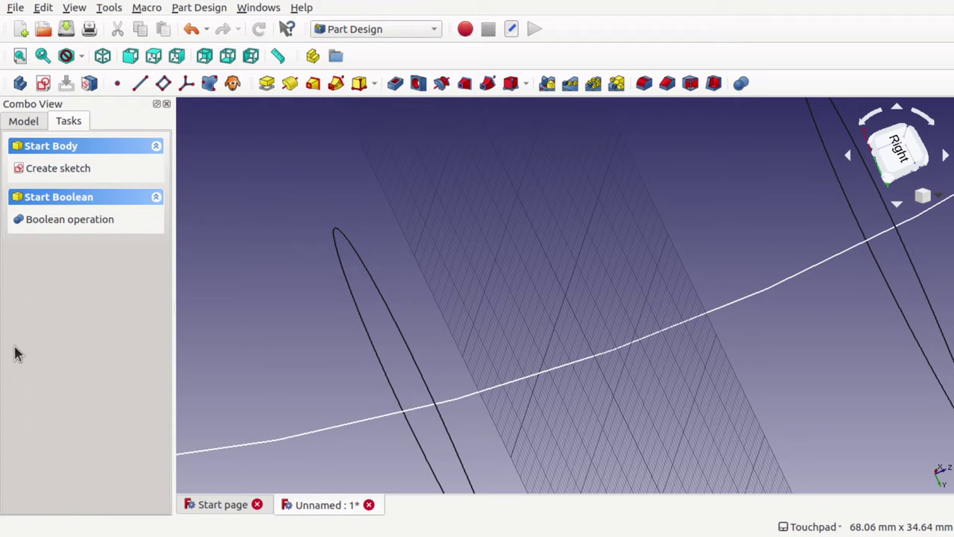
Put the six sketches, Sketch002 through Sketch007, into the new body in the model tree
click(27, 121)
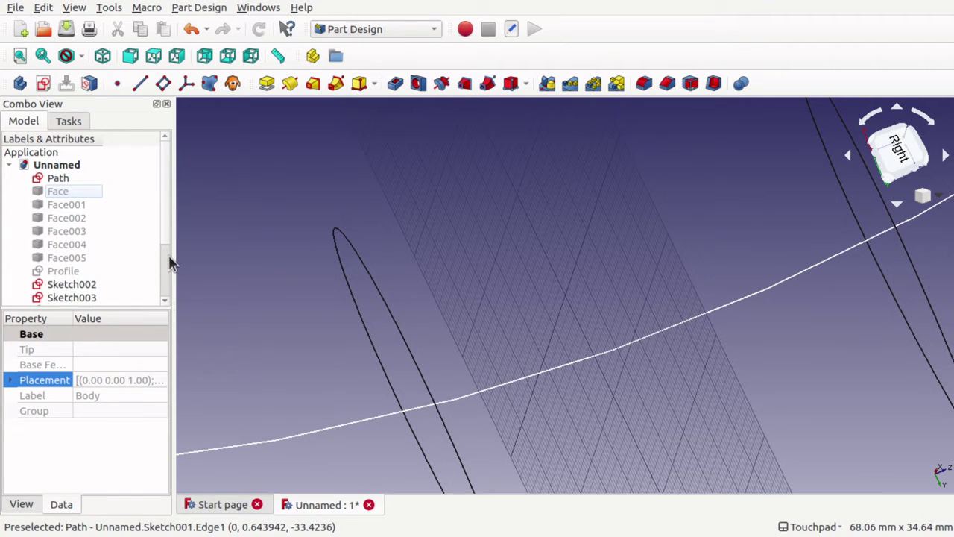
drag(166, 238, 164, 313)
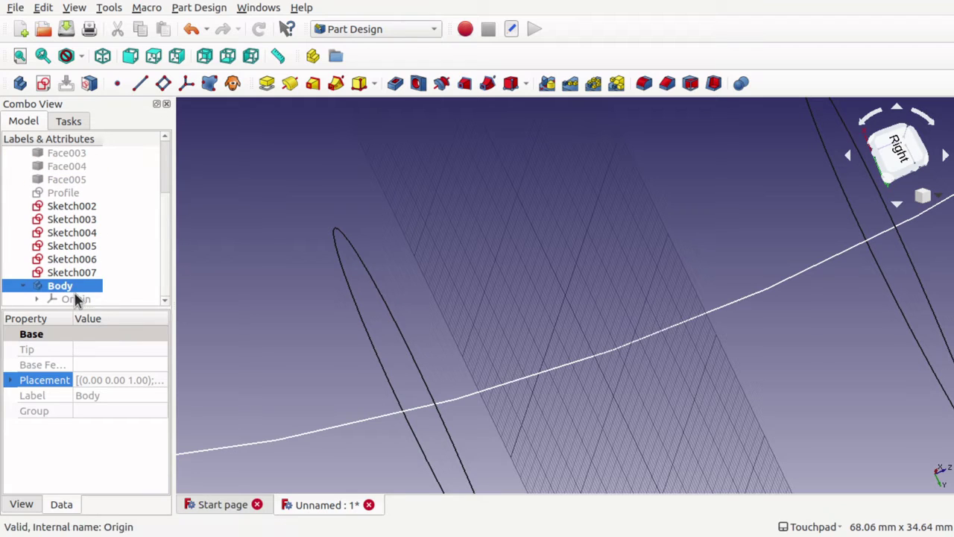
mouse_move(166, 249)
mouse_down()
mouse_move(168, 192)
mouse_move(159, 270)
mouse_up()
click(79, 209)
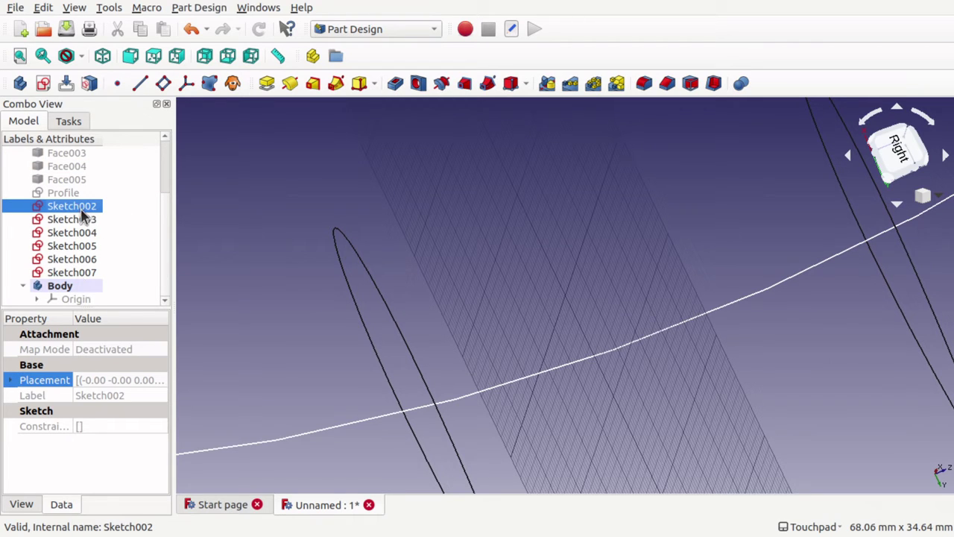
shift+click(86, 273)
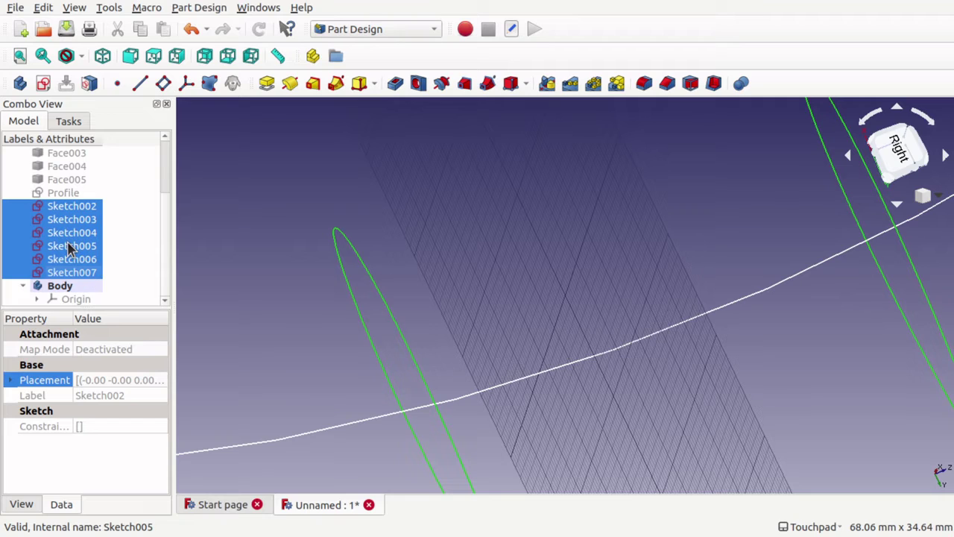
mouse_move(69, 248)
mouse_down()
mouse_move(112, 261)
mouse_move(63, 290)
mouse_up()
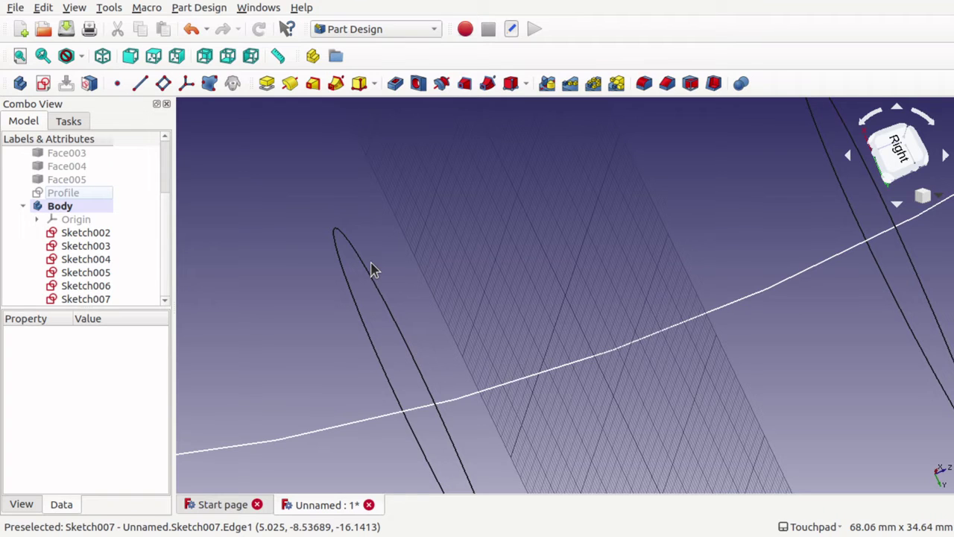
Start an Additive loft with the body that contains the six sketches
scroll(373, 270, down, 10)
scroll(373, 270, up, 3)
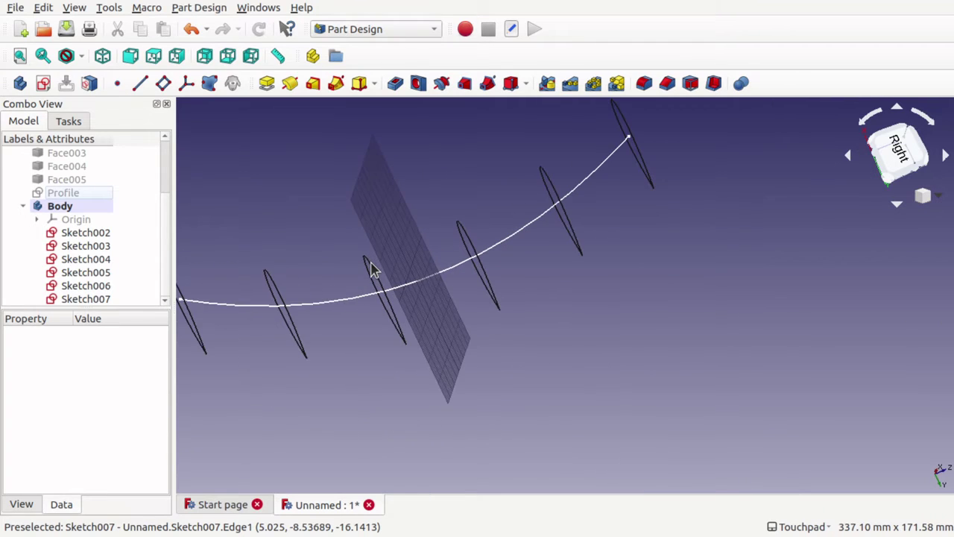
scroll(373, 270, down, 1)
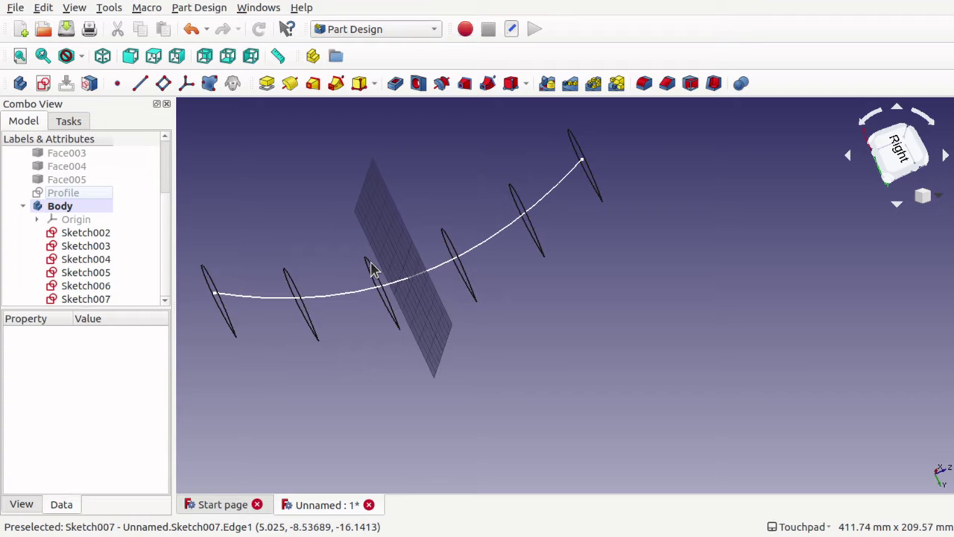
key(Left)
key(Left)
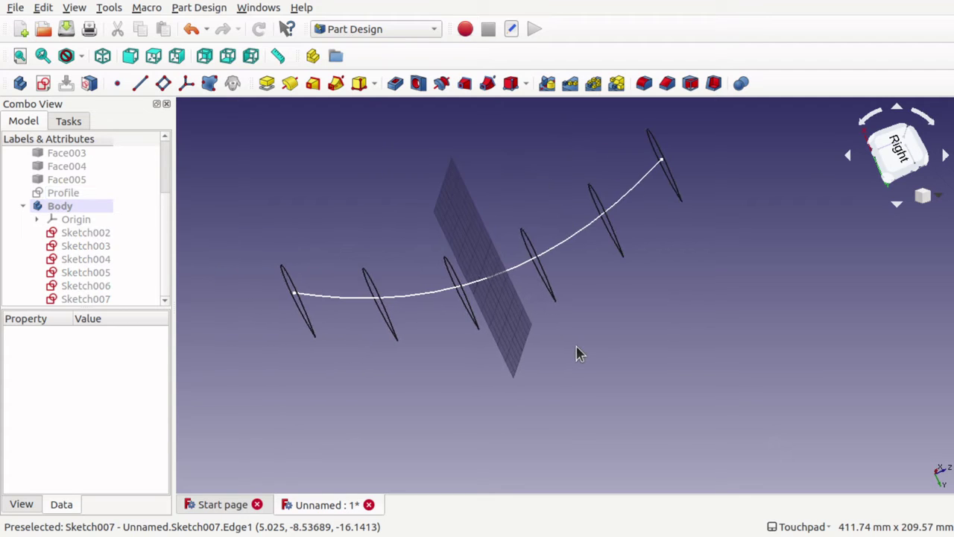
key(Up)
key(Left)
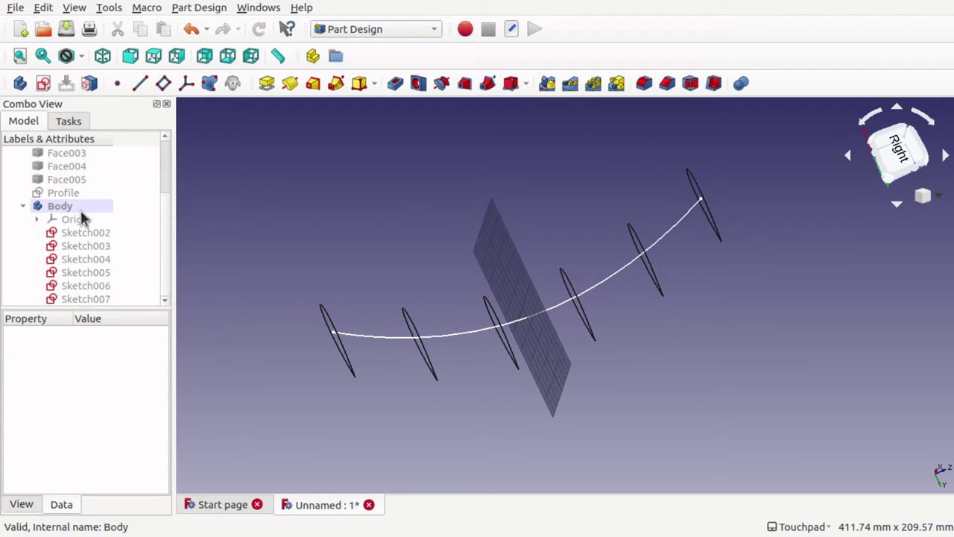
click(72, 204)
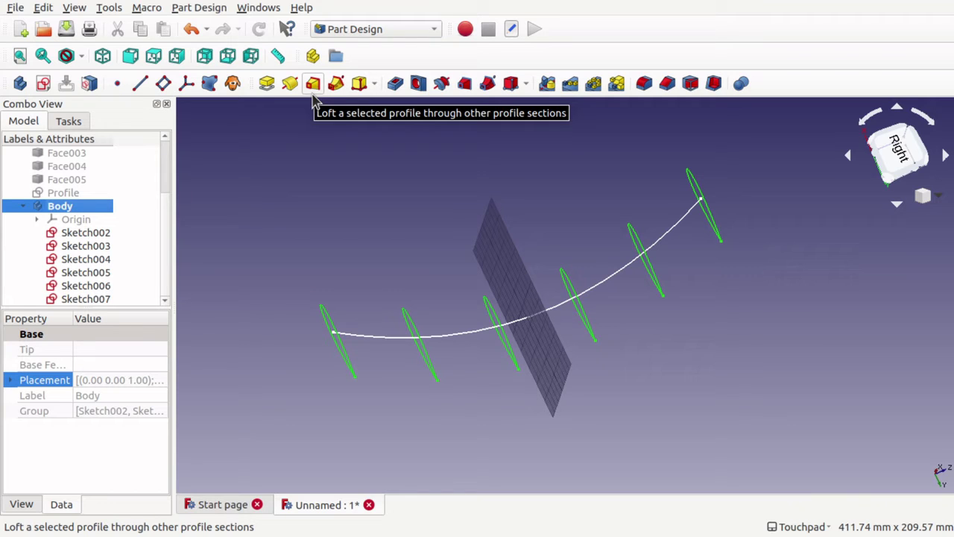
click(199, 11)
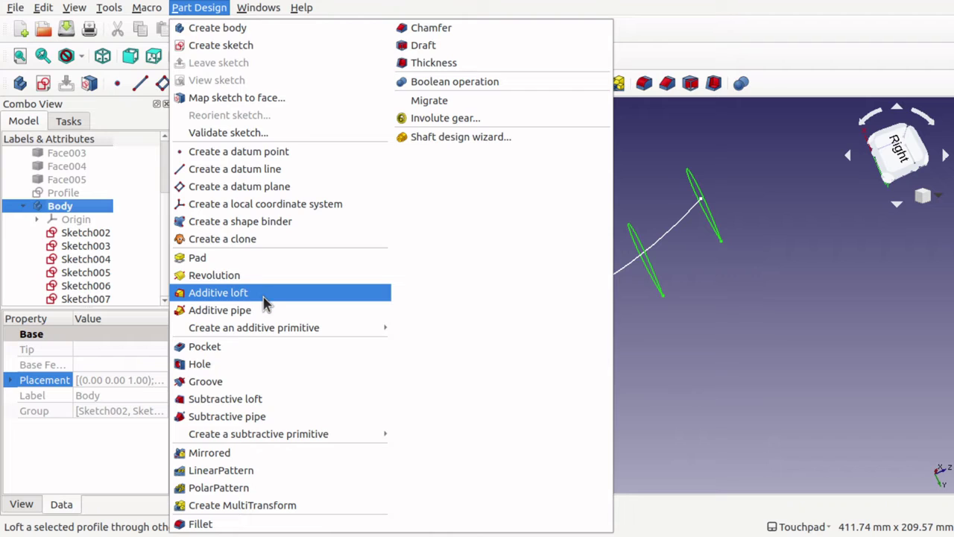
click(210, 294)
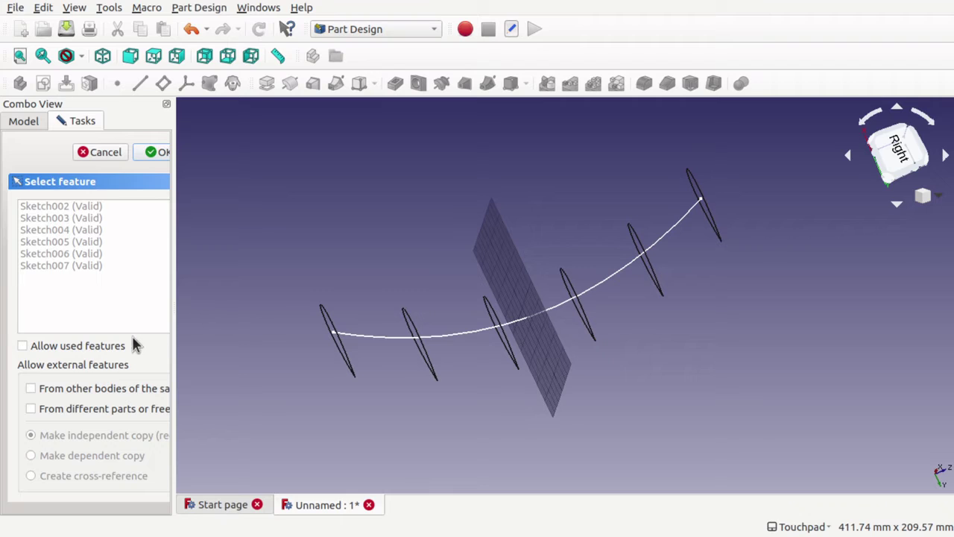
Pick Sketch003, the teardrop sketch at one end of the path, as the loft profile
click(63, 210)
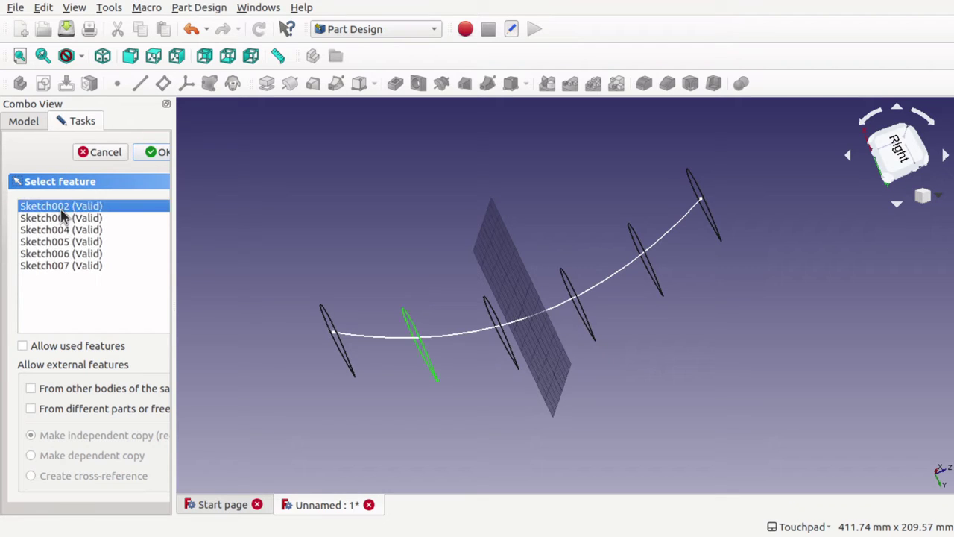
click(58, 221)
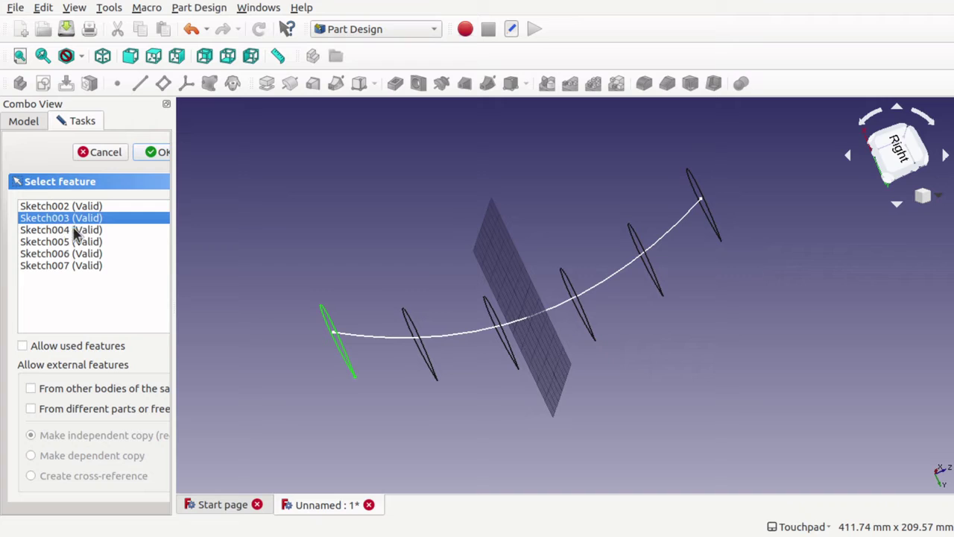
click(64, 266)
click(67, 243)
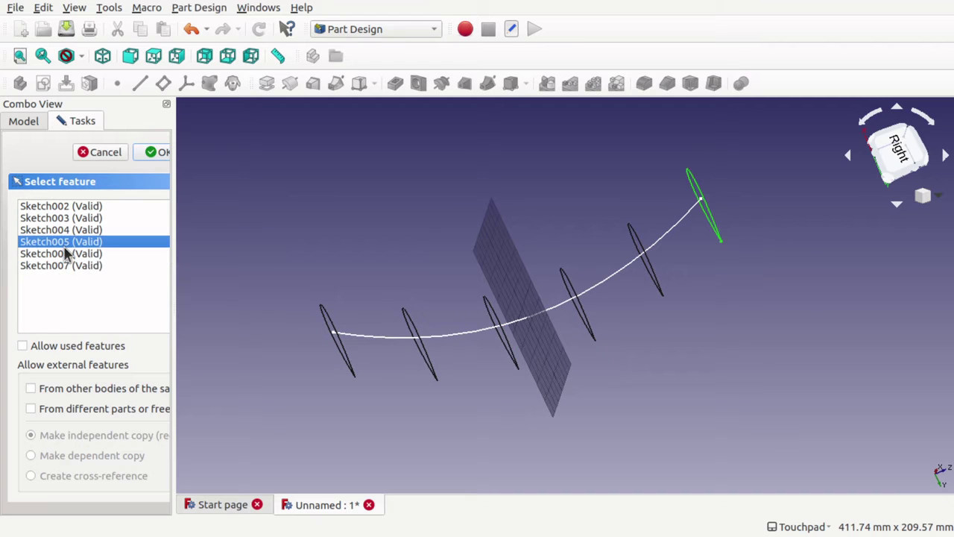
click(69, 205)
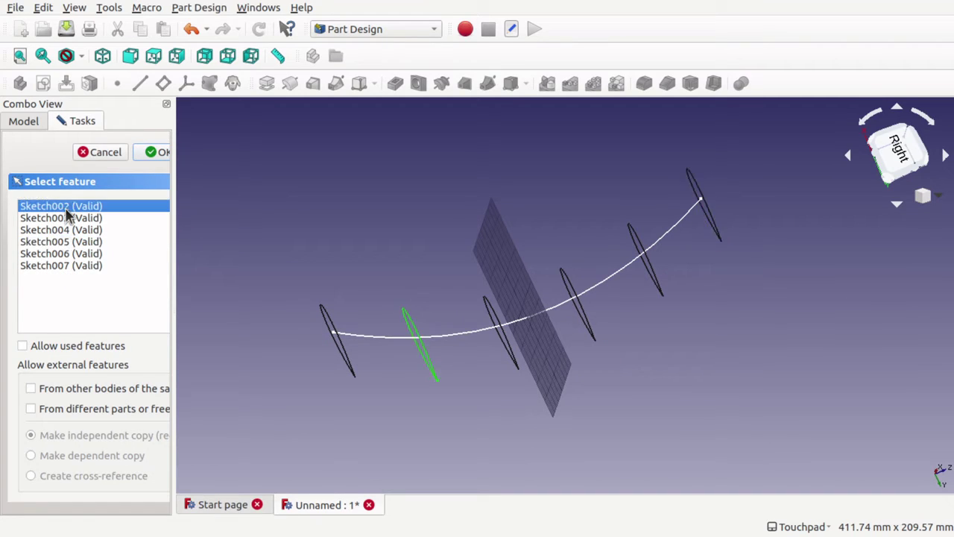
click(332, 328)
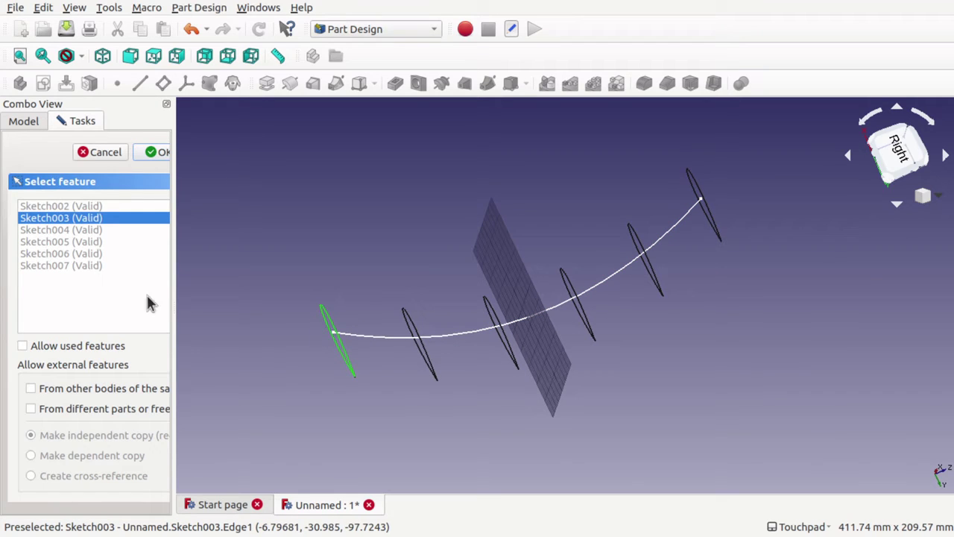
click(150, 153)
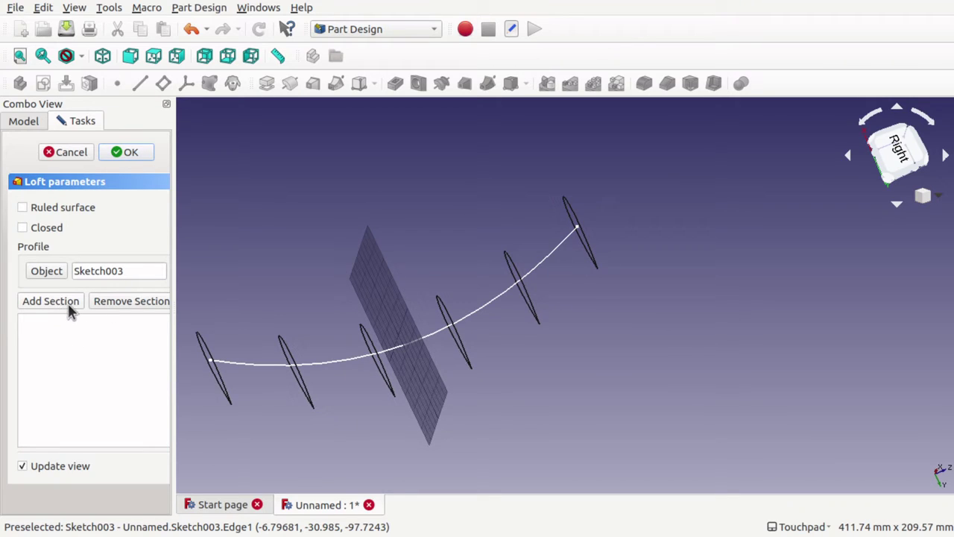
Add the next three sketches along the path, Sketch002, Sketch007 and Sketch004, as loft sections in that order
click(69, 303)
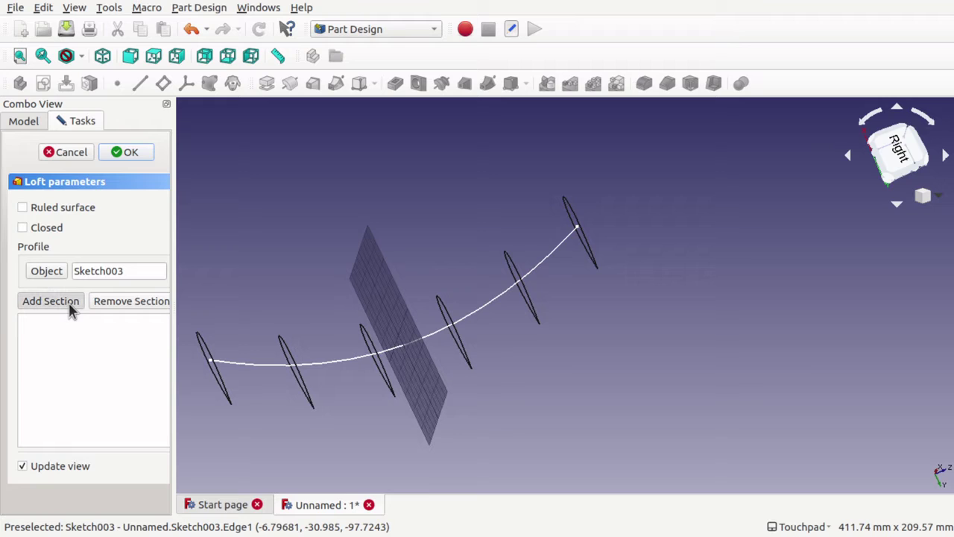
click(285, 349)
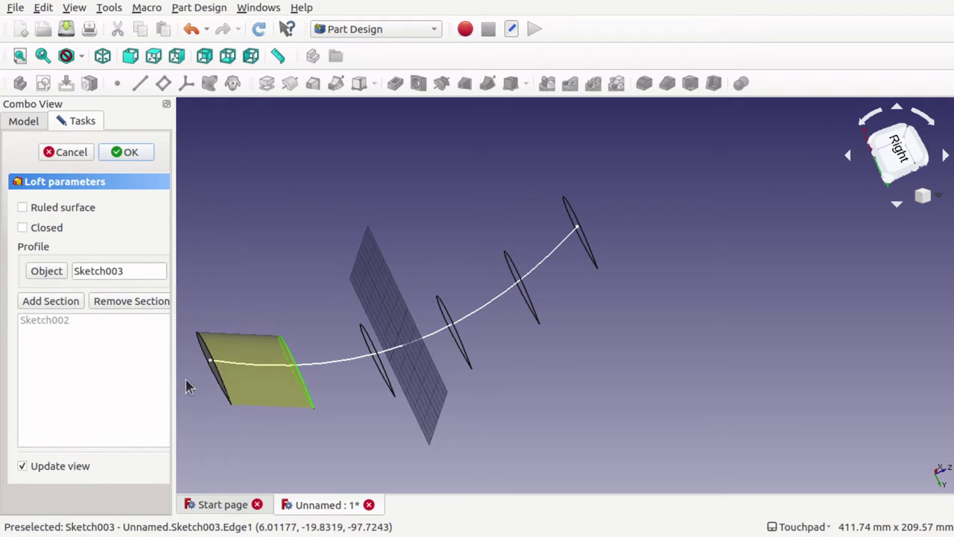
click(51, 305)
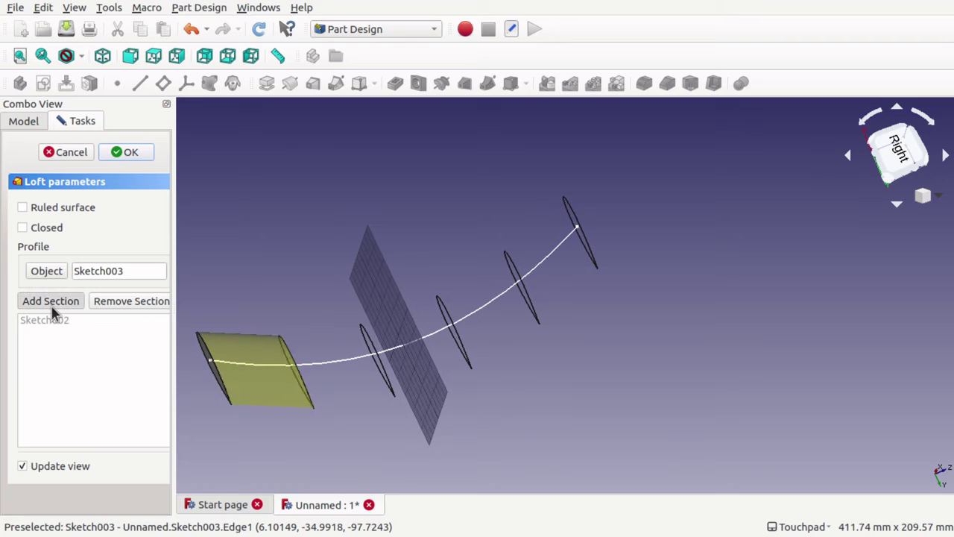
click(368, 349)
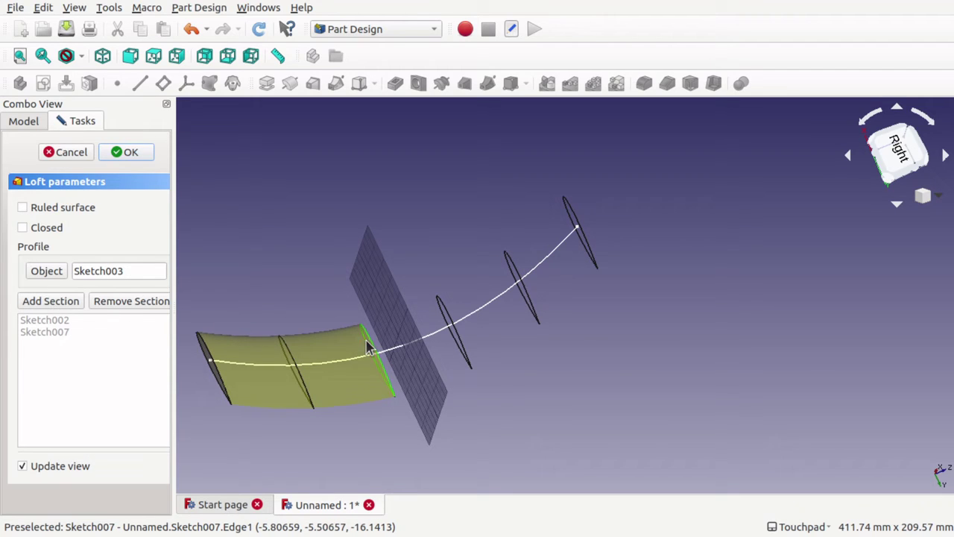
click(66, 304)
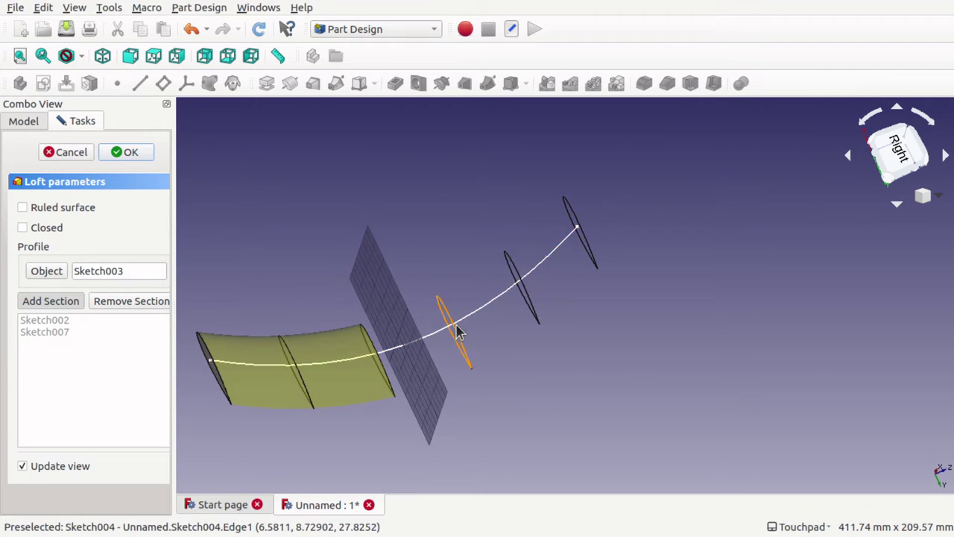
click(458, 332)
Add the last two sketches, Sketch006 and Sketch005, as sections and finish the Additive loft
click(73, 304)
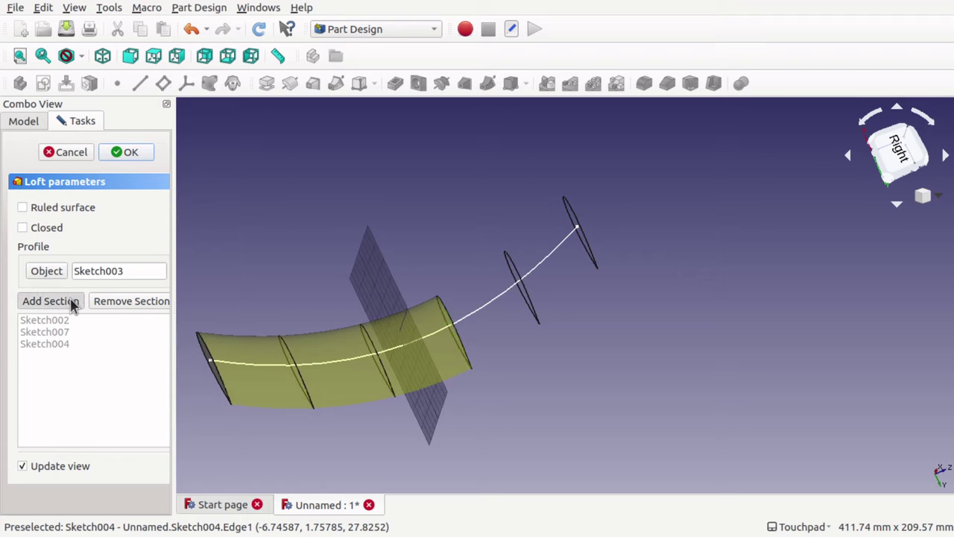
click(521, 279)
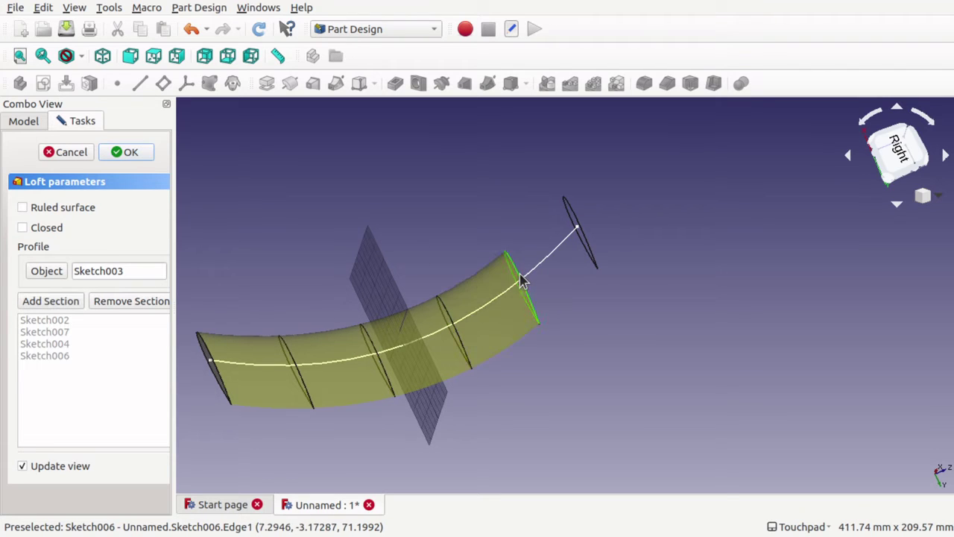
click(53, 304)
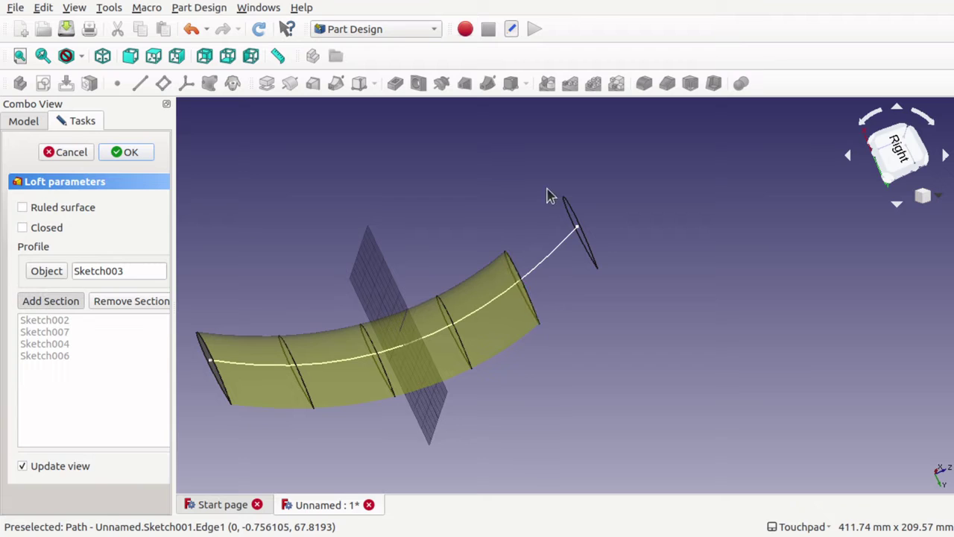
click(584, 230)
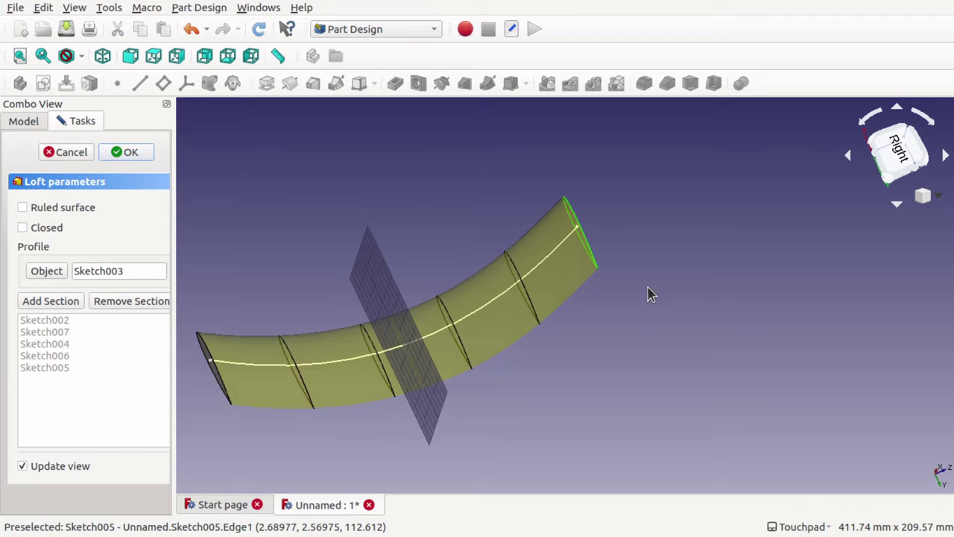
alt+drag(726, 291, 527, 315)
mouse_move(369, 251)
middle_down()
mouse_move(386, 223)
mouse_move(733, 283)
mouse_move(644, 205)
mouse_move(571, 171)
mouse_move(635, 276)
mouse_move(688, 341)
mouse_move(675, 349)
mouse_move(657, 339)
middle_up()
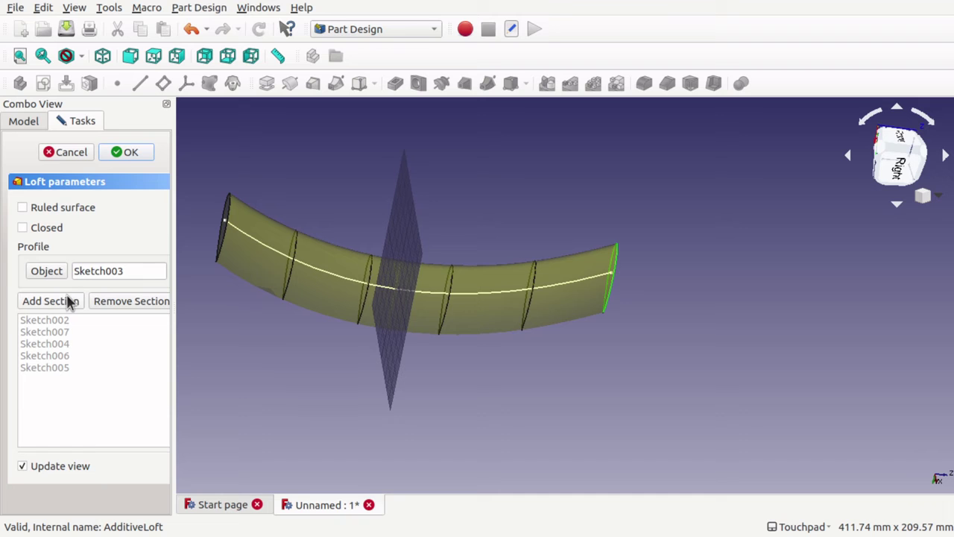
click(130, 152)
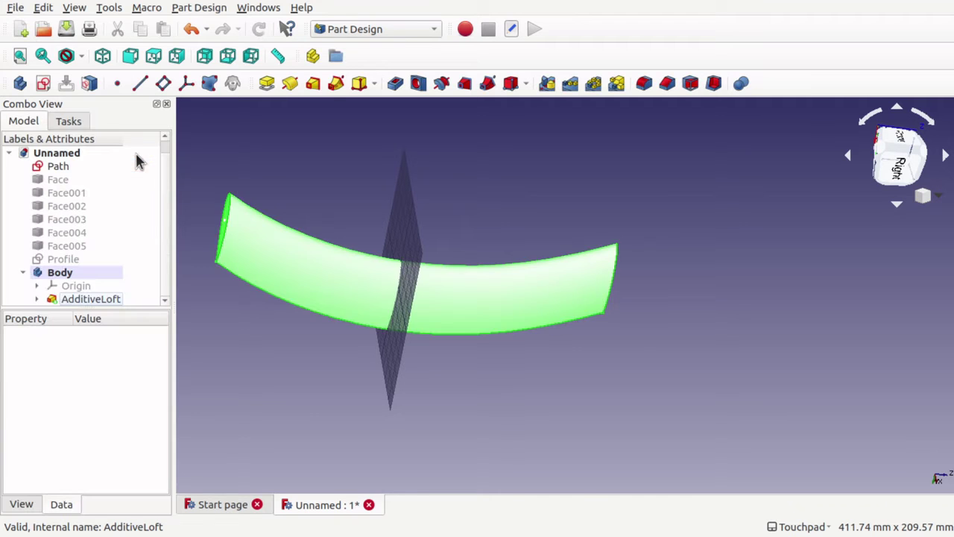
Inspect the curved loft from several angles and delete the AdditiveLoft feature from the body
middle_drag(137, 160, 187, 234)
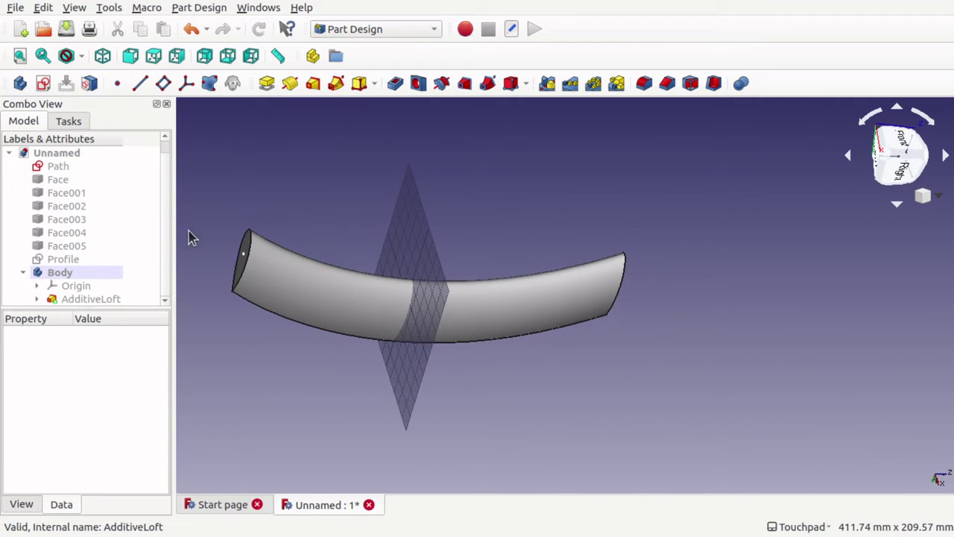
middle_drag(458, 317, 276, 205)
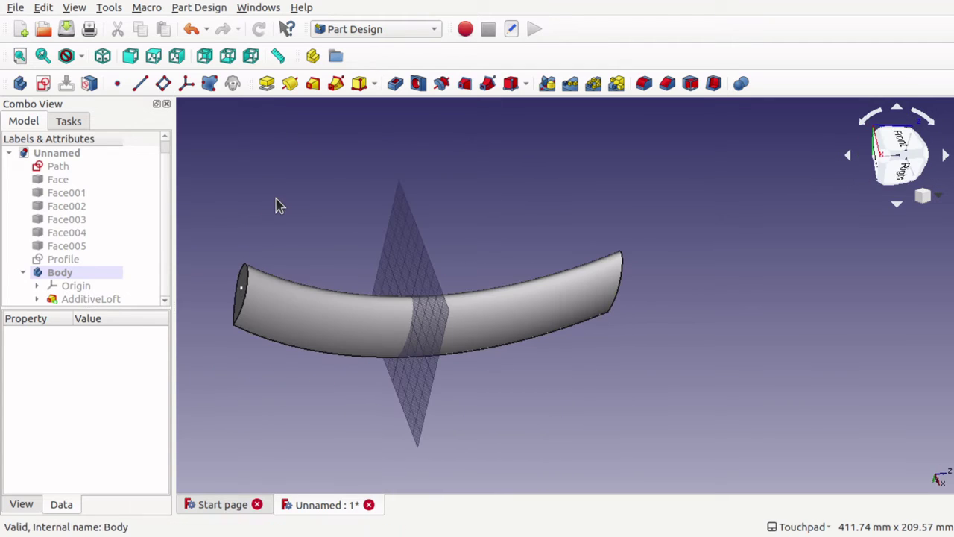
click(107, 299)
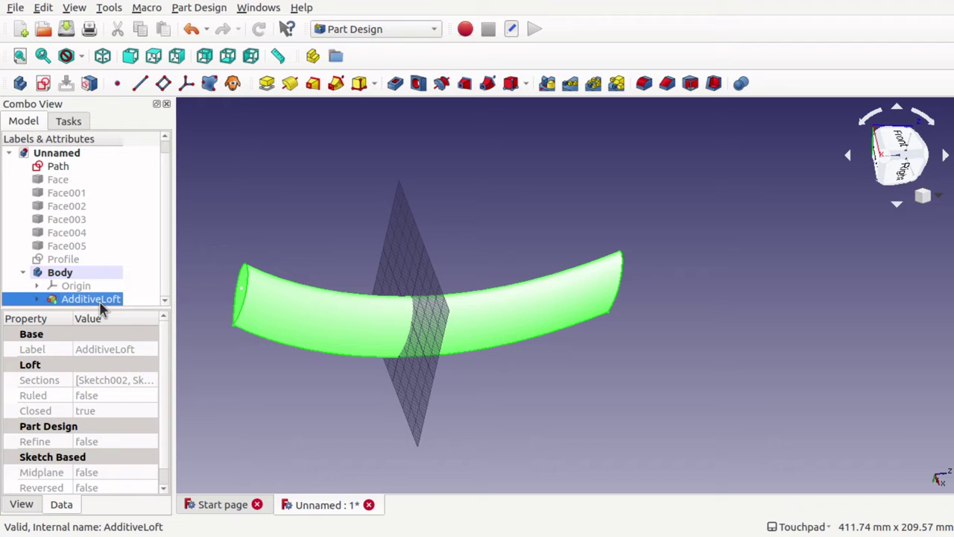
right_click(100, 303)
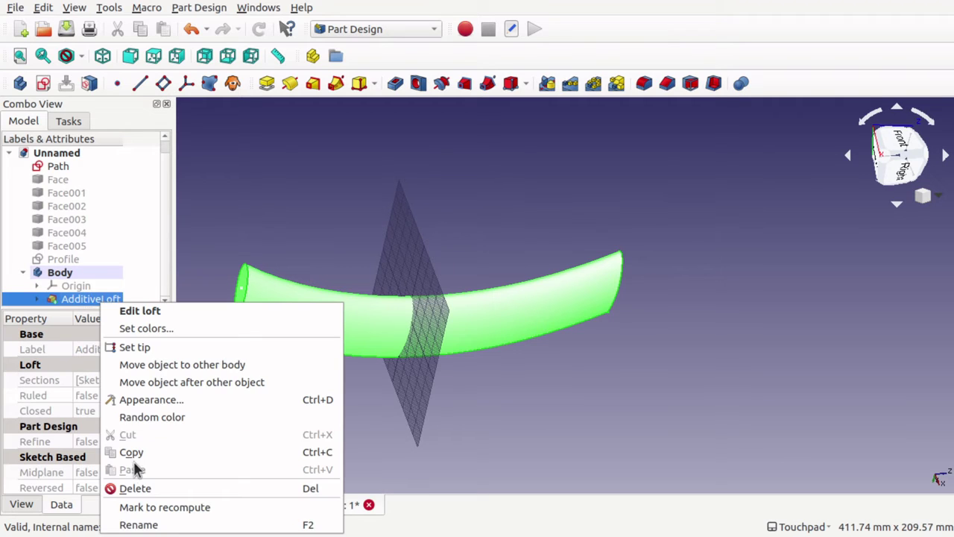
click(168, 488)
Show all six teardrop faces, Face through Face005, along the path
scroll(168, 285, down, 2)
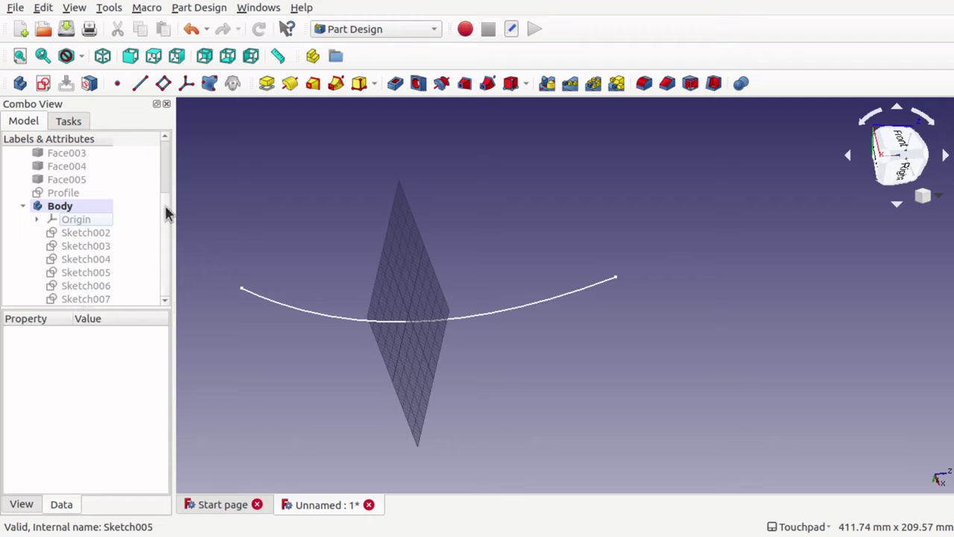
scroll(165, 216, up, 1)
click(67, 247)
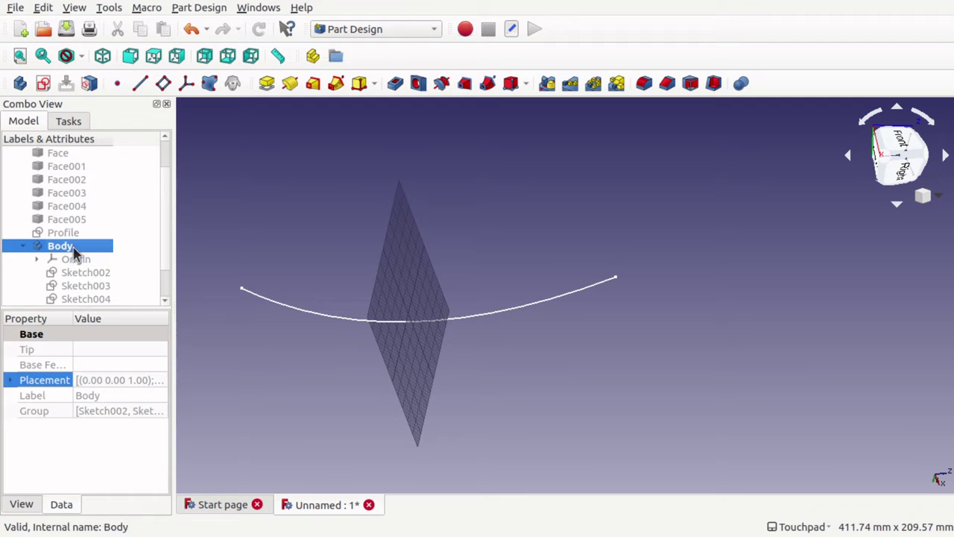
click(63, 155)
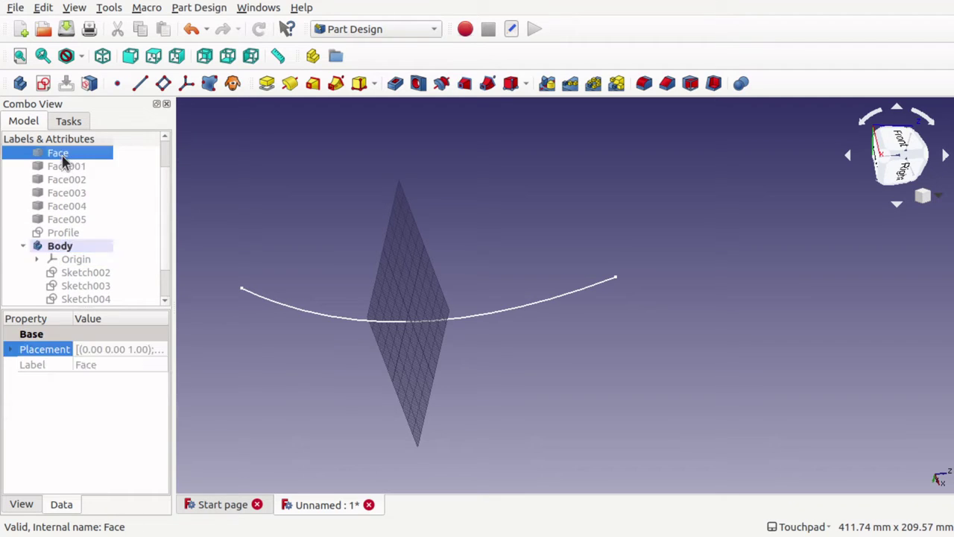
key(space)
click(64, 167)
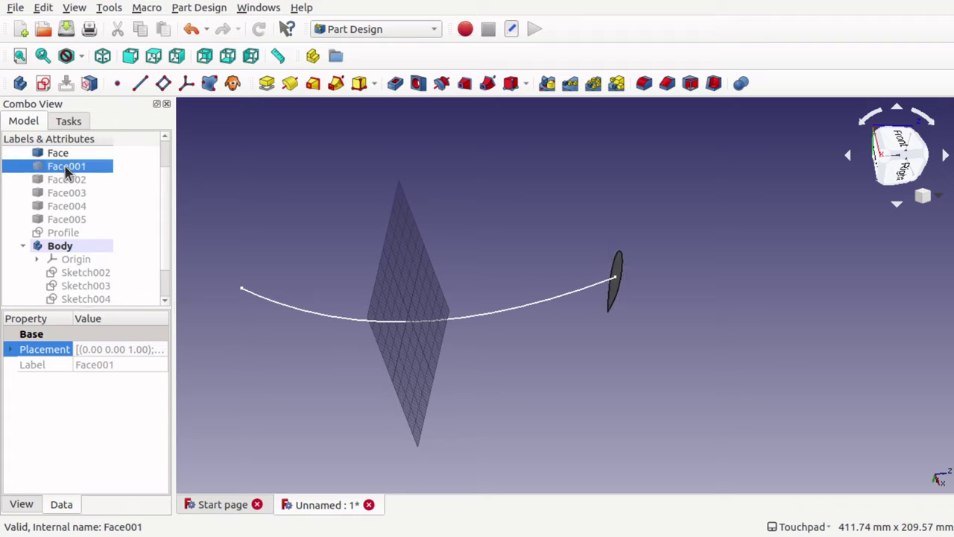
key(space)
click(64, 182)
key(space)
click(58, 193)
key(space)
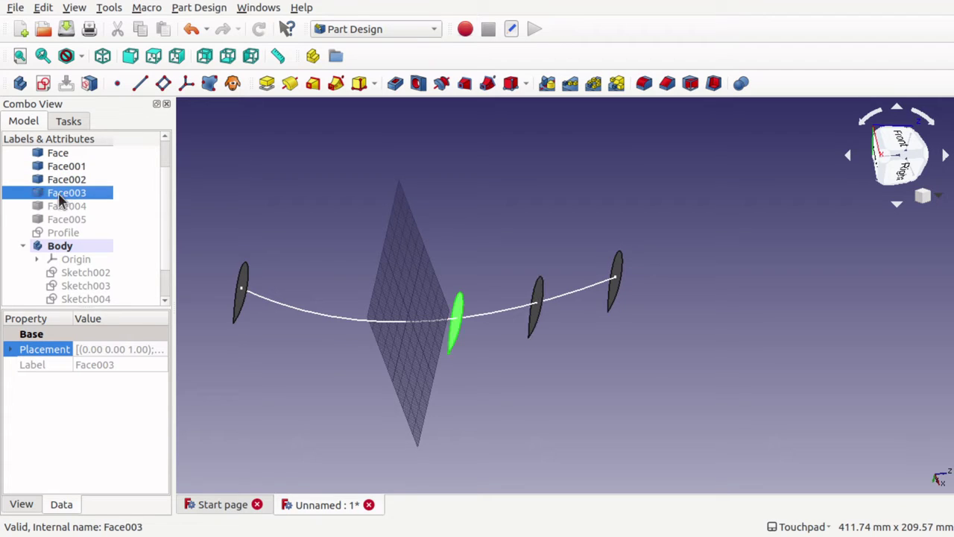
click(61, 207)
key(space)
click(64, 219)
key(space)
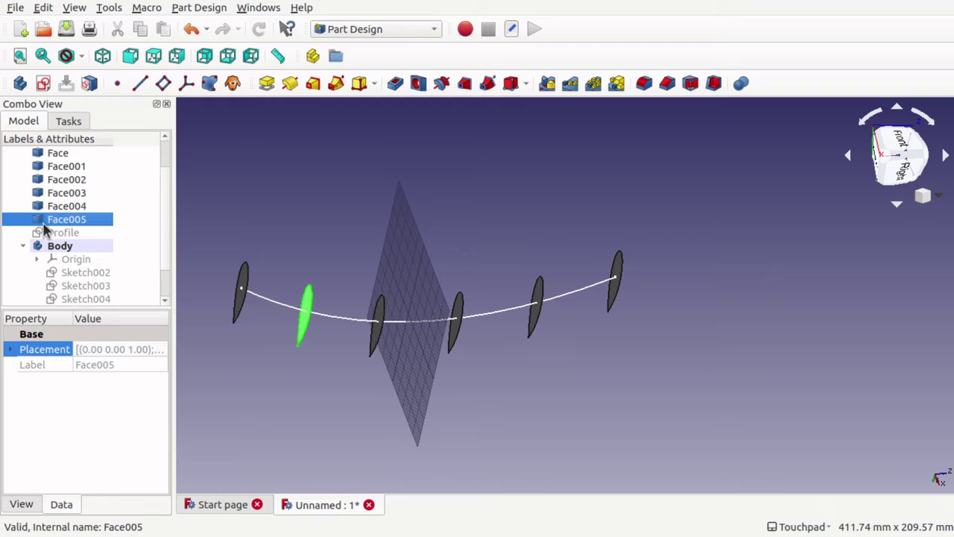
Try to move all six faces, Face through Face005, into the body in the model tree
scroll(167, 200, up, 1)
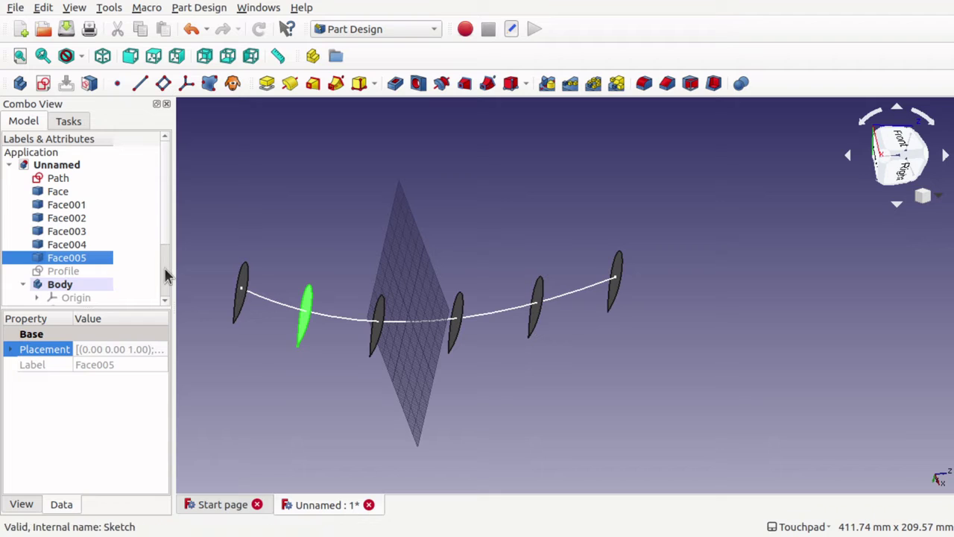
scroll(166, 277, down, 2)
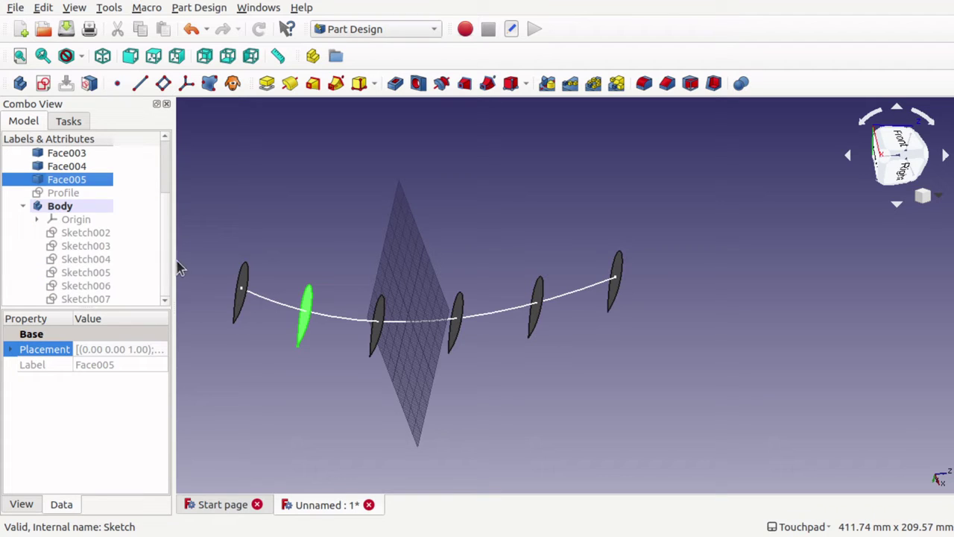
scroll(169, 261, up, 2)
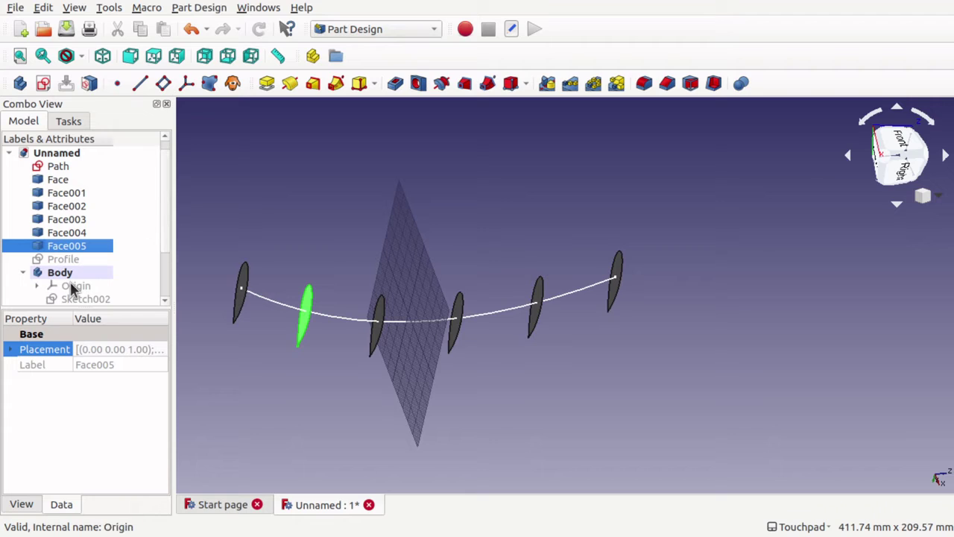
click(63, 180)
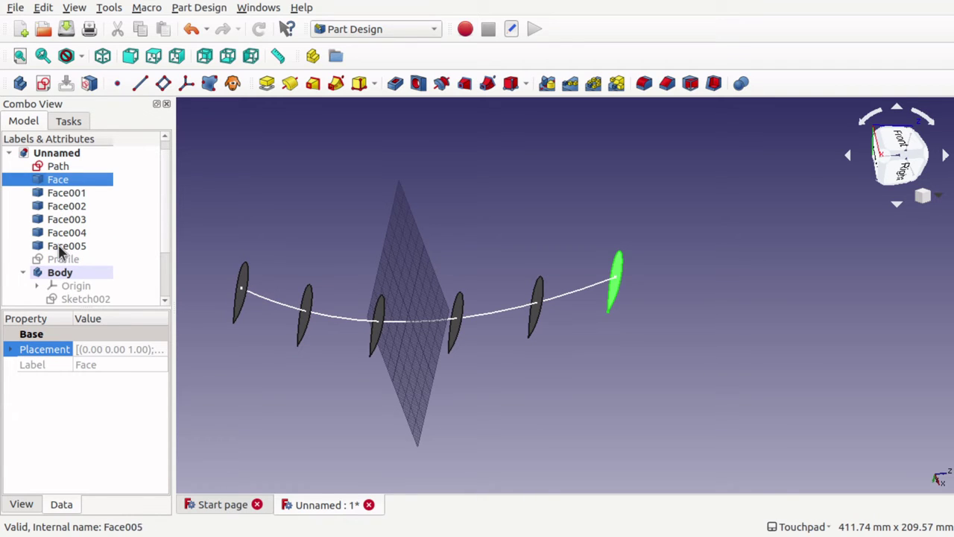
shift+click(73, 248)
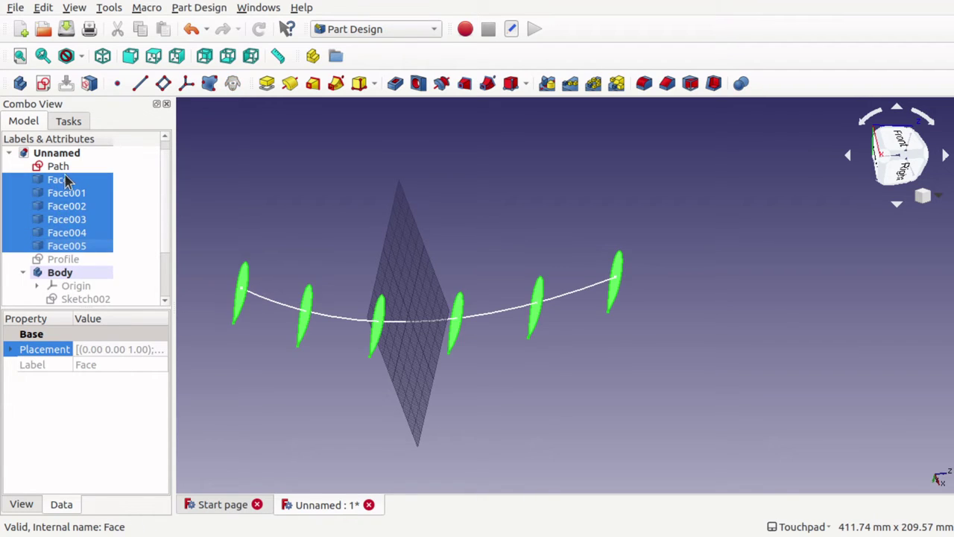
drag(64, 181, 72, 277)
click(105, 299)
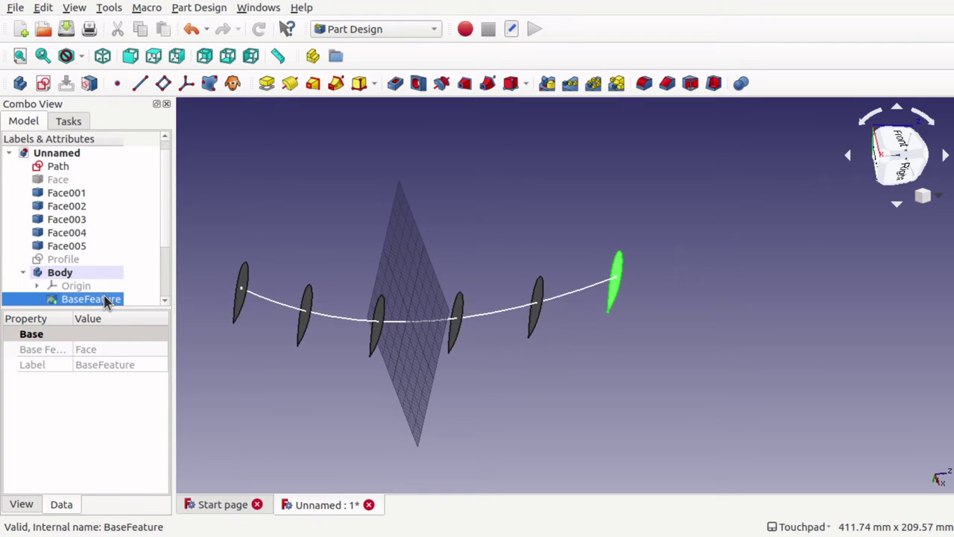
drag(169, 246, 168, 286)
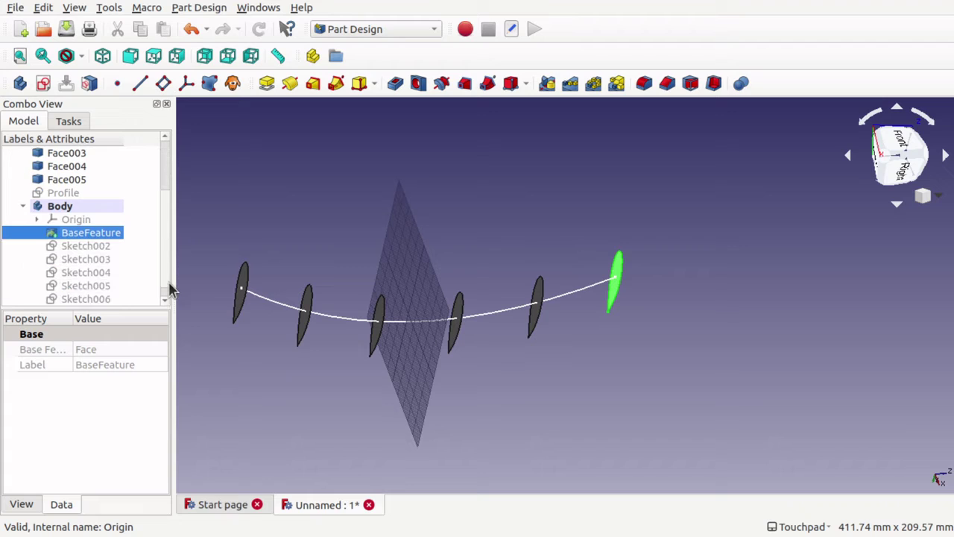
click(314, 86)
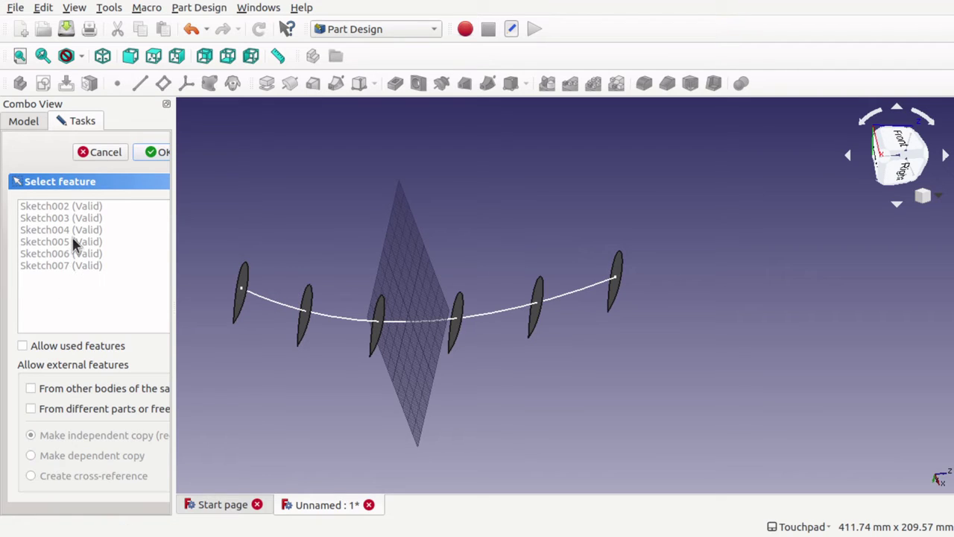
click(111, 152)
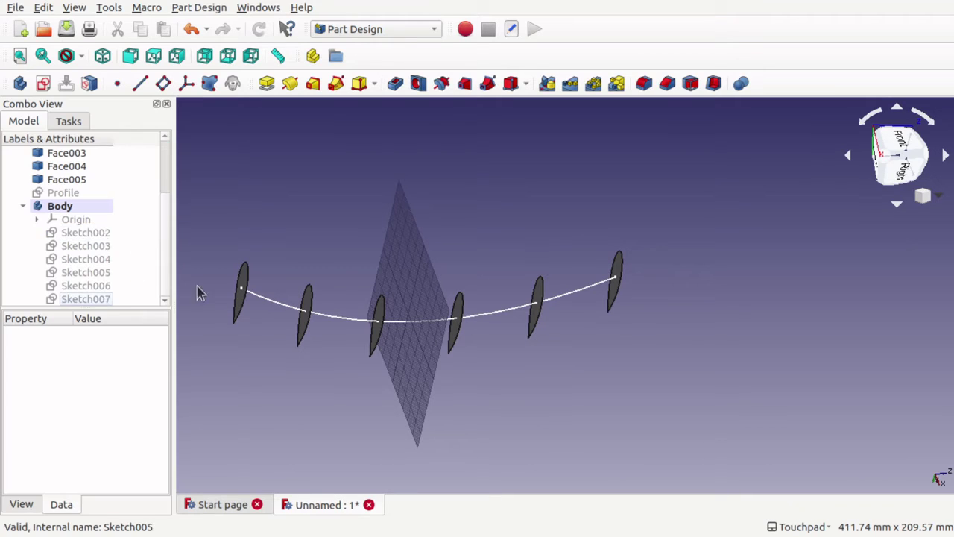
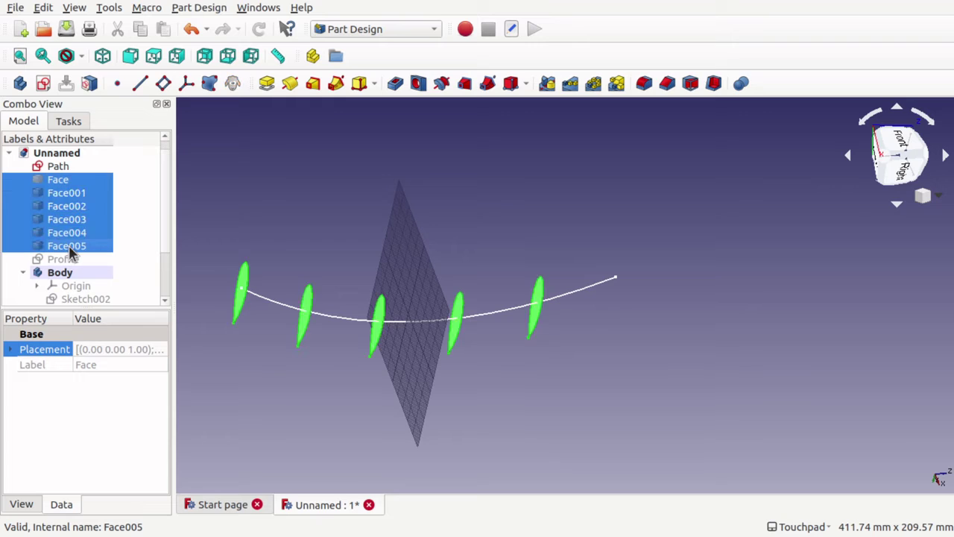
Hide all six faces, Face through Face005, and show them all again together
key(space)
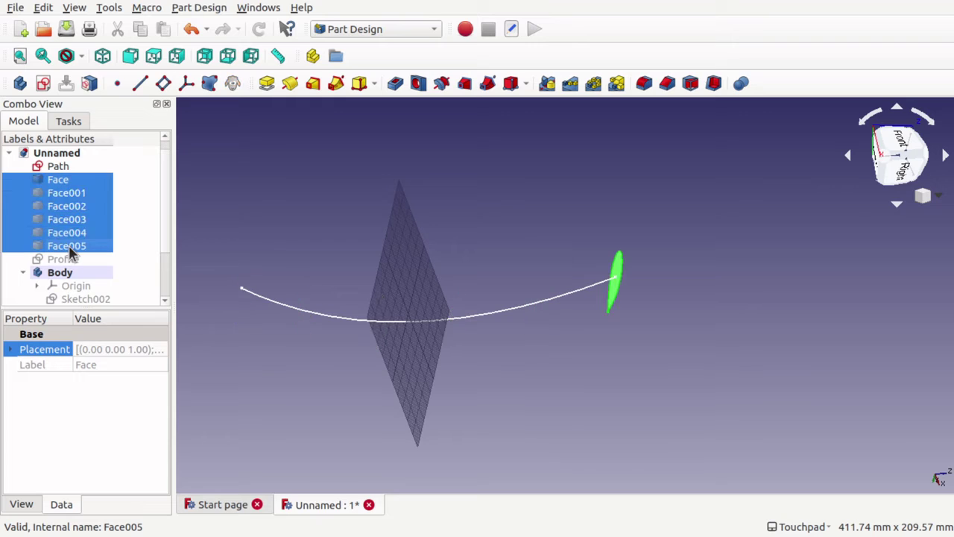
click(55, 179)
click(74, 248)
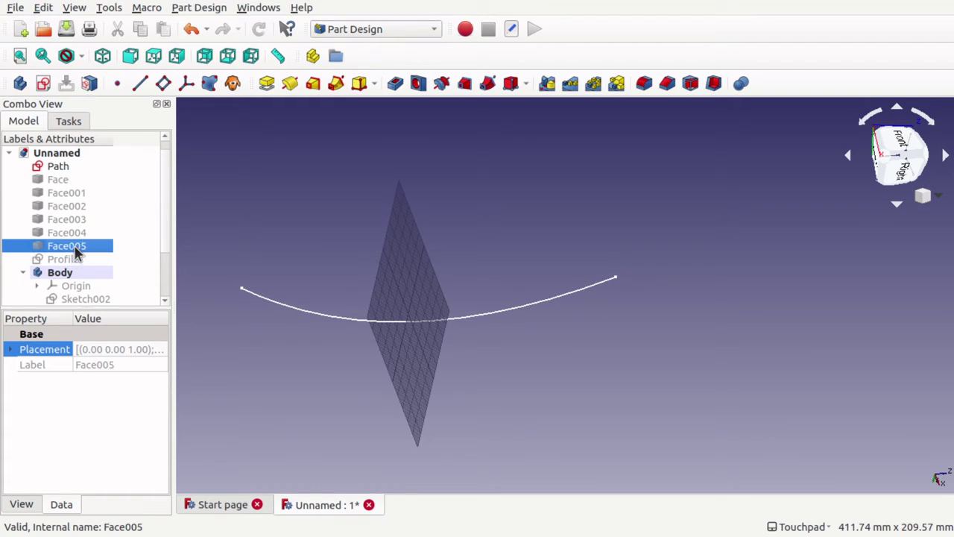
shift+click(66, 182)
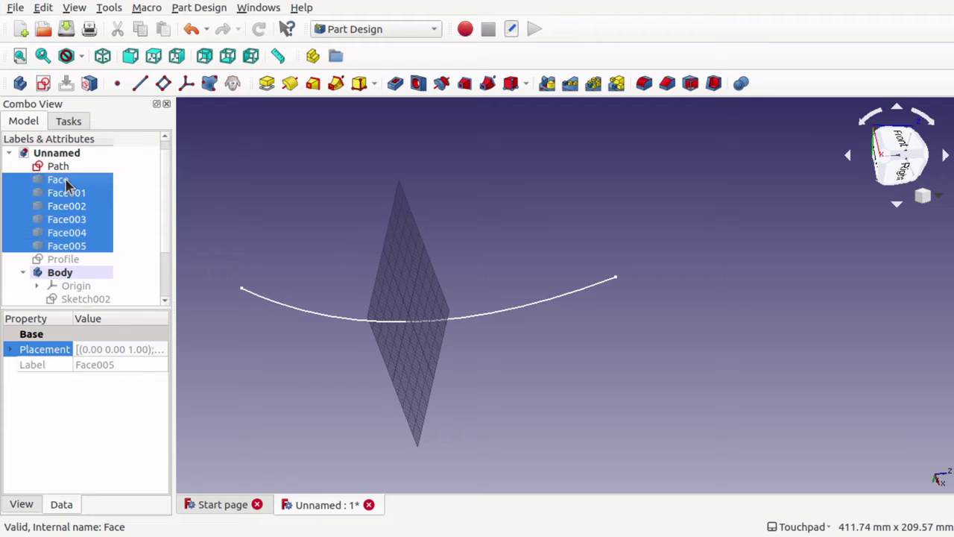
key(space)
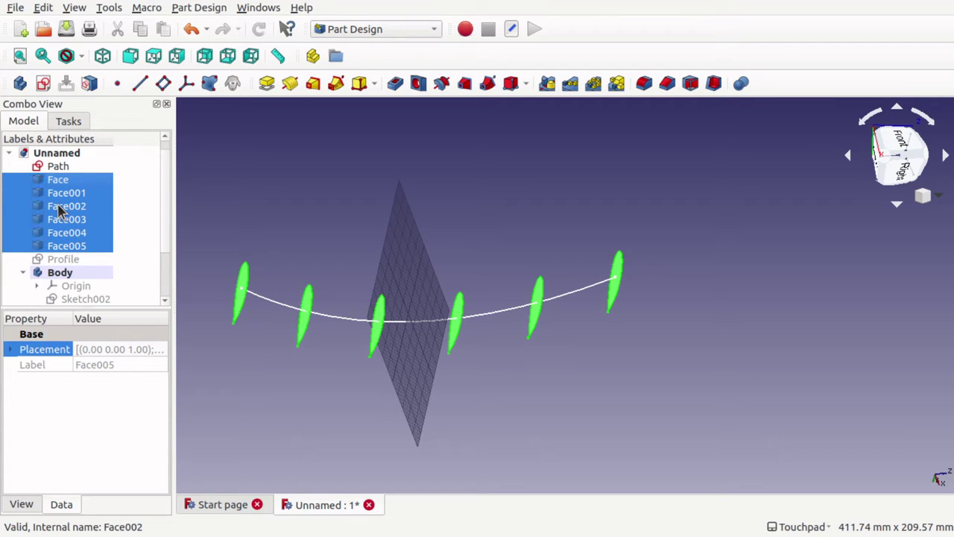
Toggle the visibility of all six selected faces off and on several times, ending with them hidden
key(space)
key(space)
key(space)
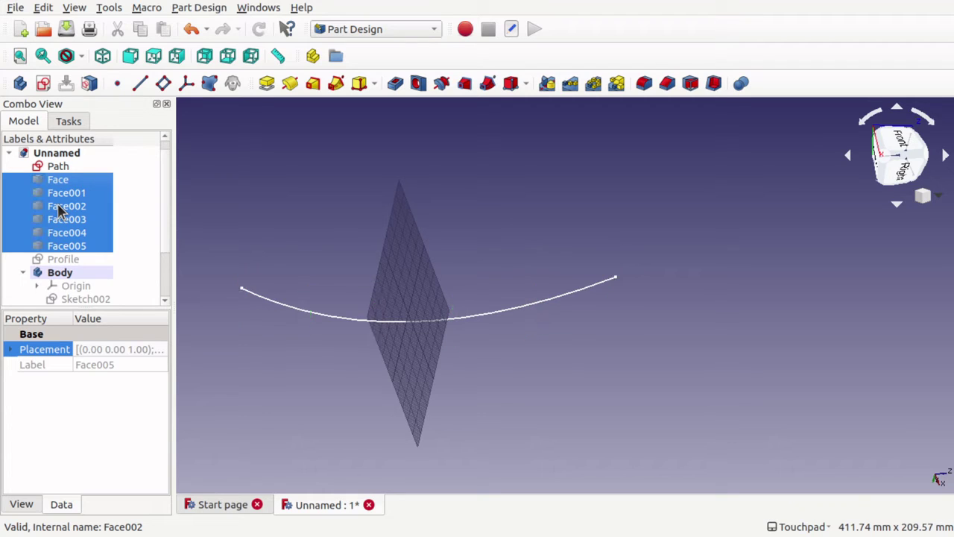
key(space)
key(space)
Show only Face003 and Face001 from the set of hidden faces
click(60, 208)
click(69, 223)
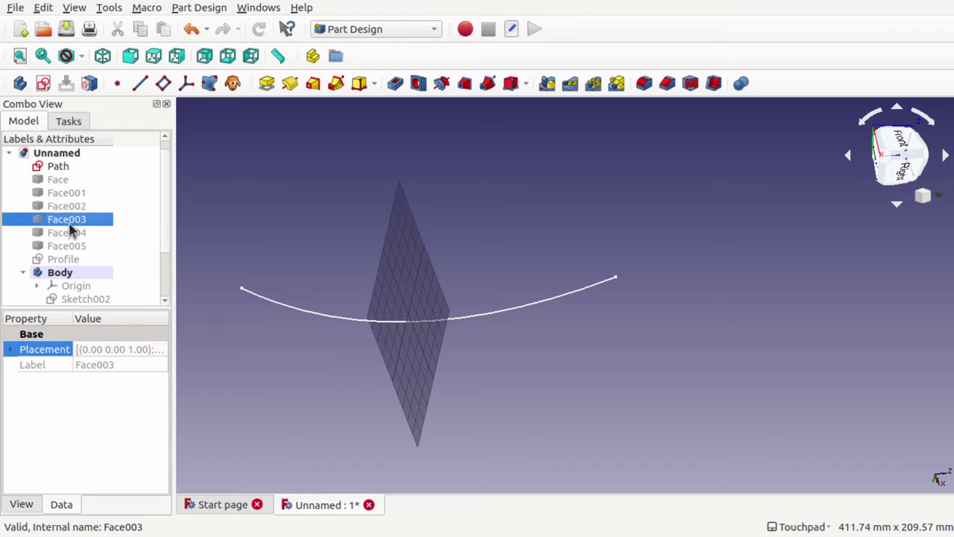
key(space)
click(78, 192)
key(space)
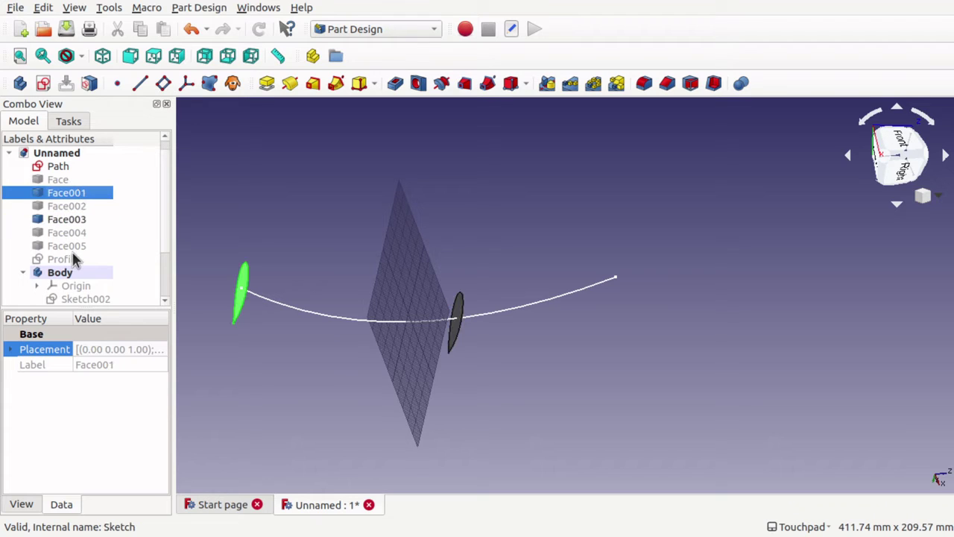
Invert the visibility of Face through Face005 together and show Face003 and Face001 again
click(58, 167)
click(57, 179)
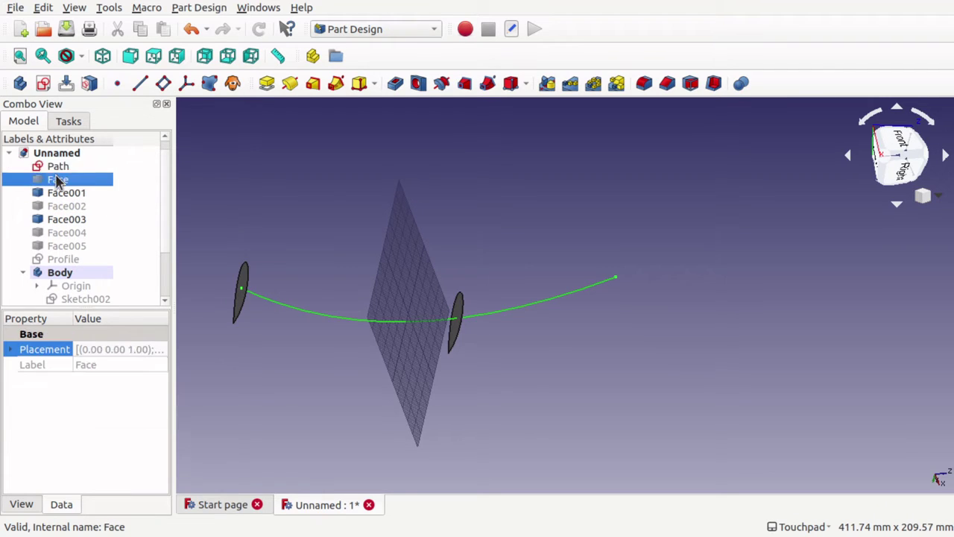
shift+click(68, 248)
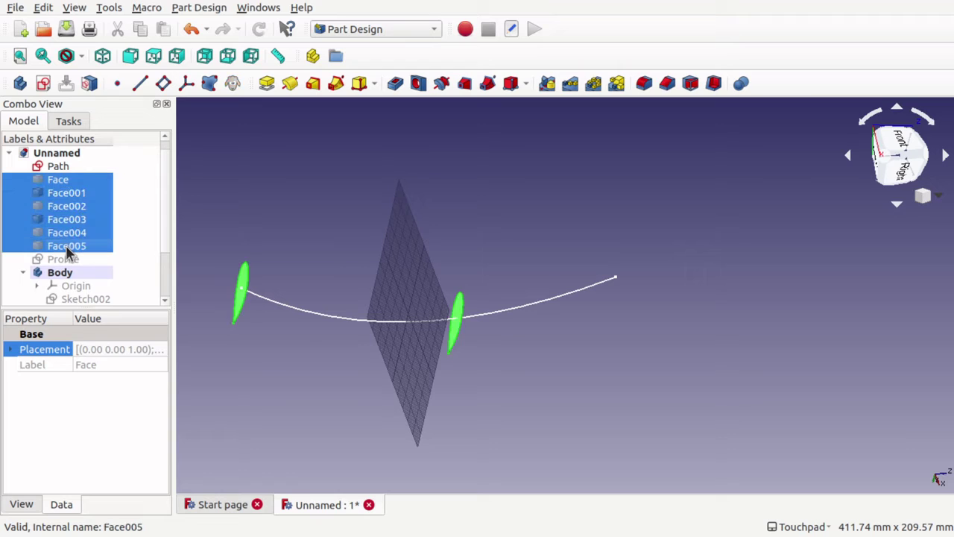
key(space)
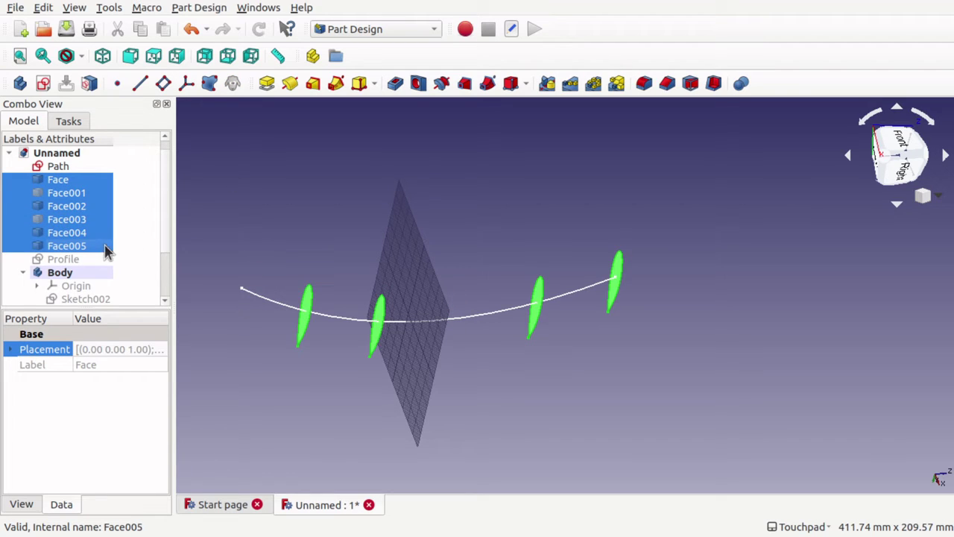
click(71, 222)
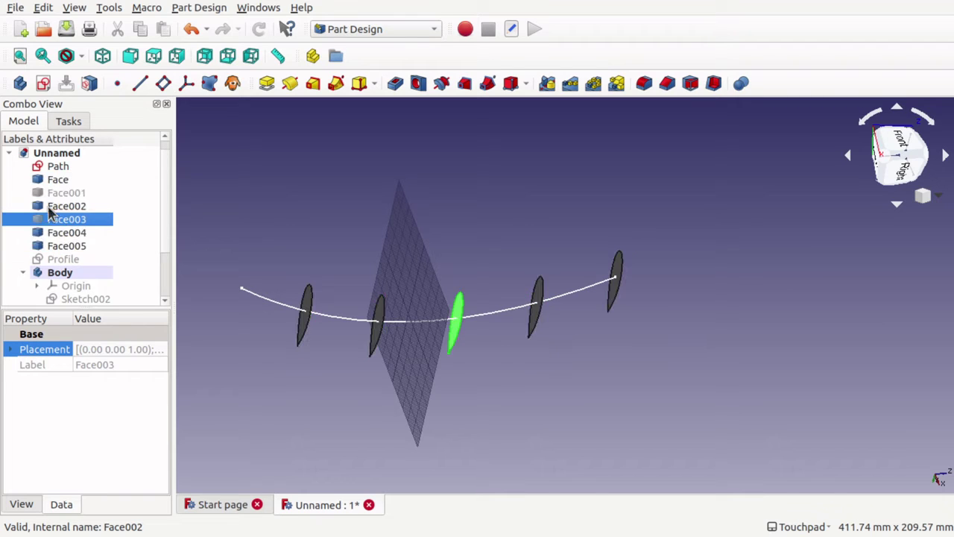
click(62, 194)
click(59, 179)
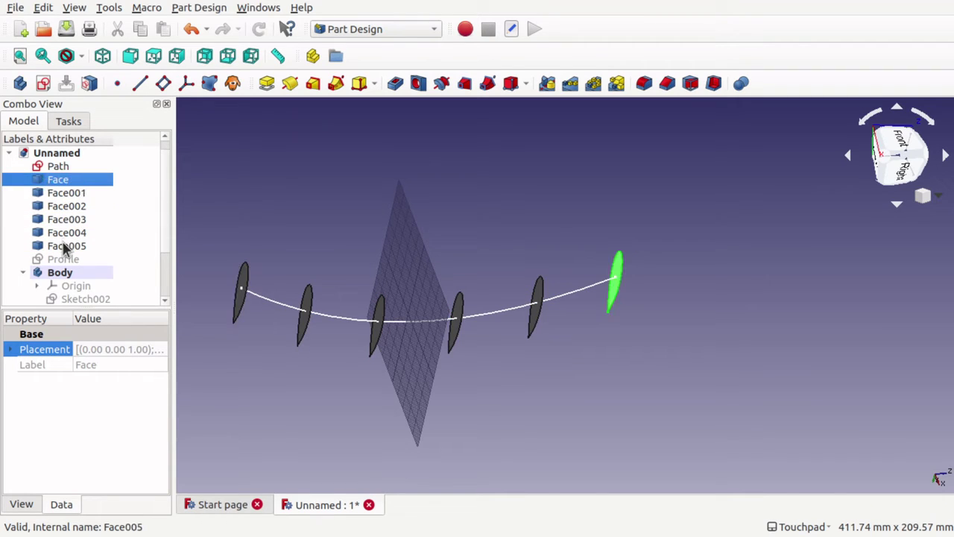
Hide all six faces and show the body's sketches, Sketch002 through Sketch007, along the path
shift+click(64, 247)
key(space)
scroll(166, 276, down, 2)
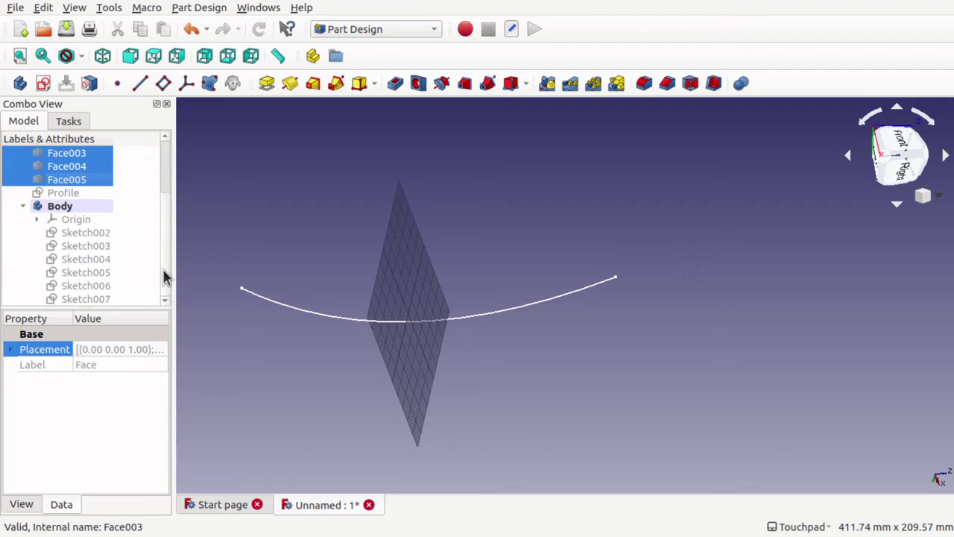
click(85, 233)
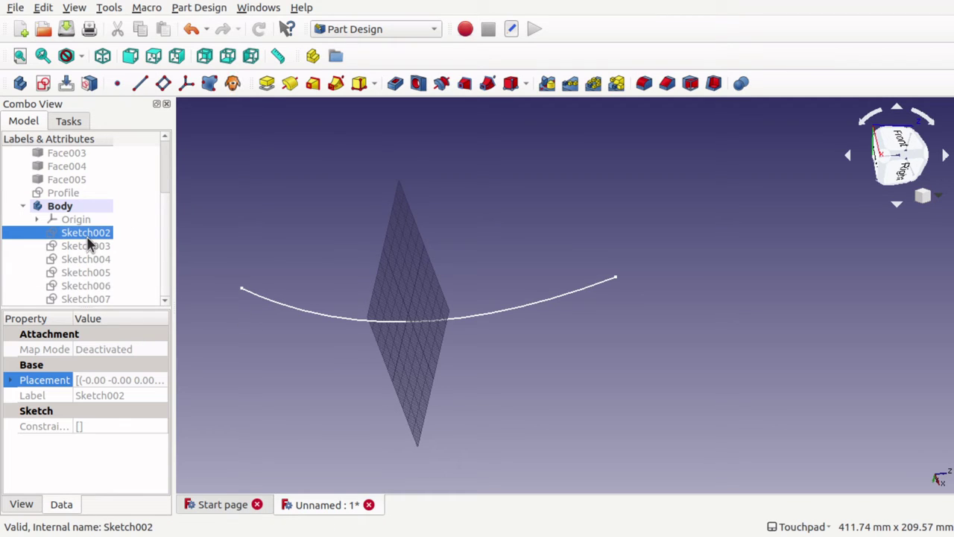
shift+click(98, 298)
key(space)
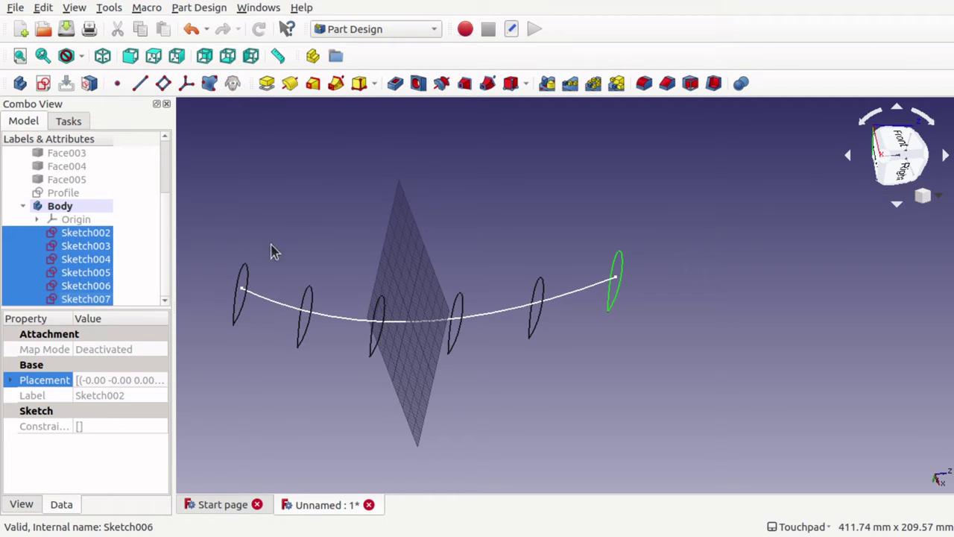
Start an Additive loft with Sketch003, the teardrop at the path's end farthest from Sketch005, as the profile
click(257, 238)
click(100, 233)
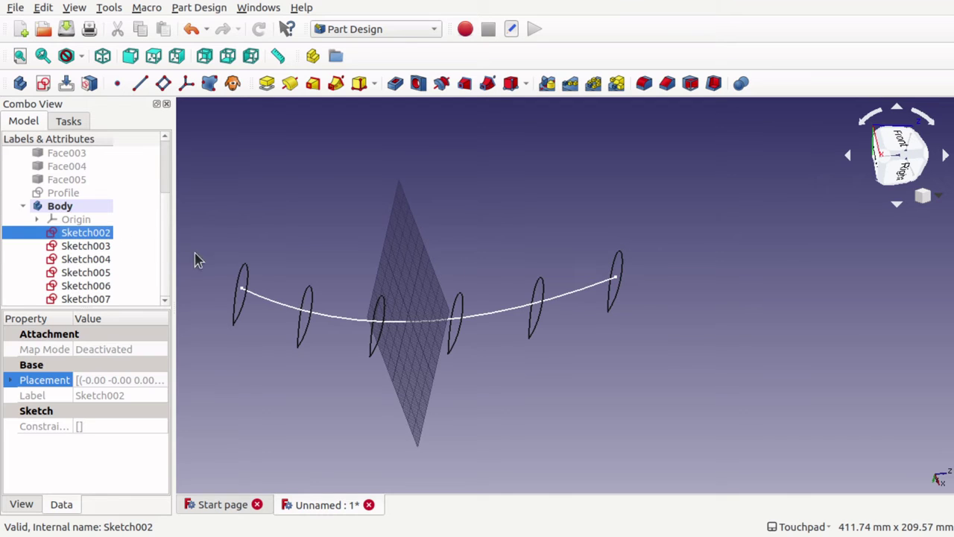
click(248, 288)
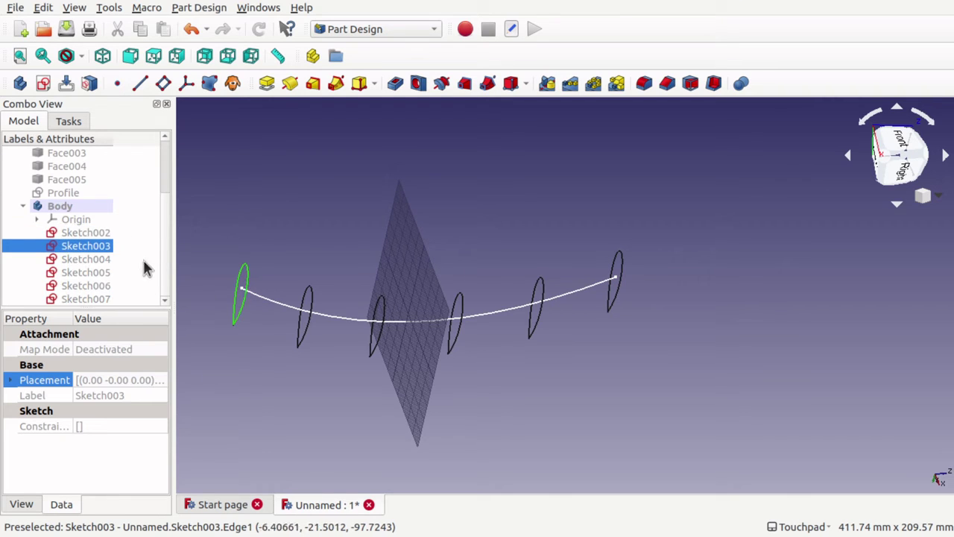
click(313, 86)
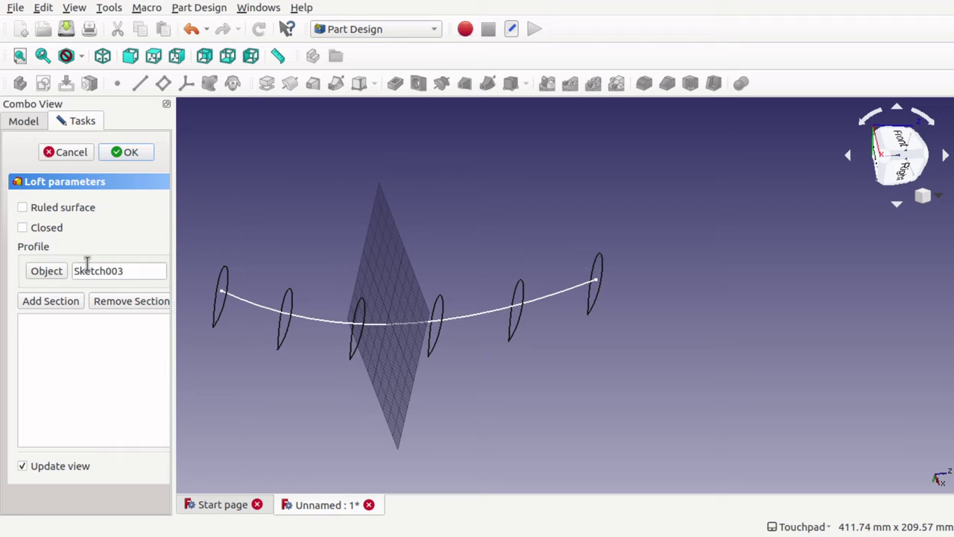
Add the next two teardrops along the path, Sketch002 and Sketch007, as loft sections
click(56, 304)
click(289, 302)
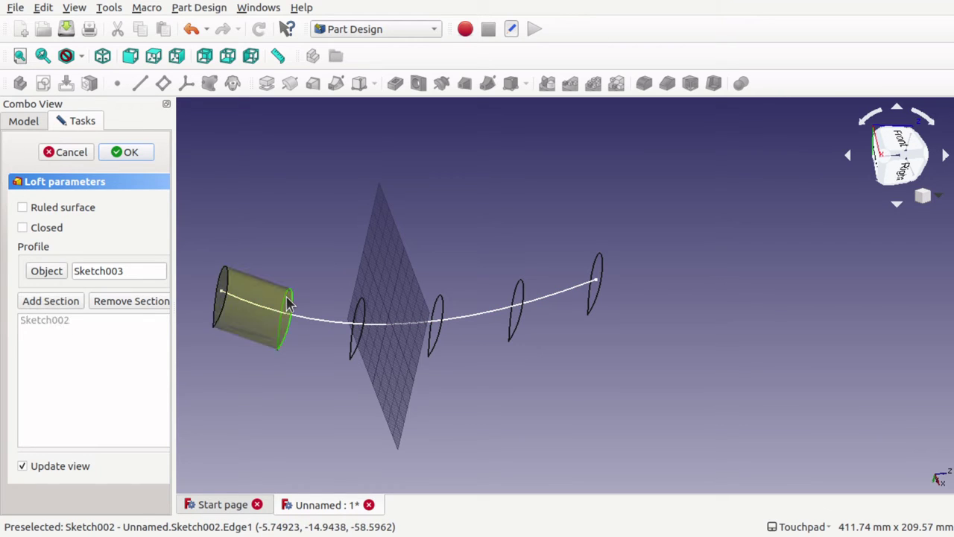
click(364, 329)
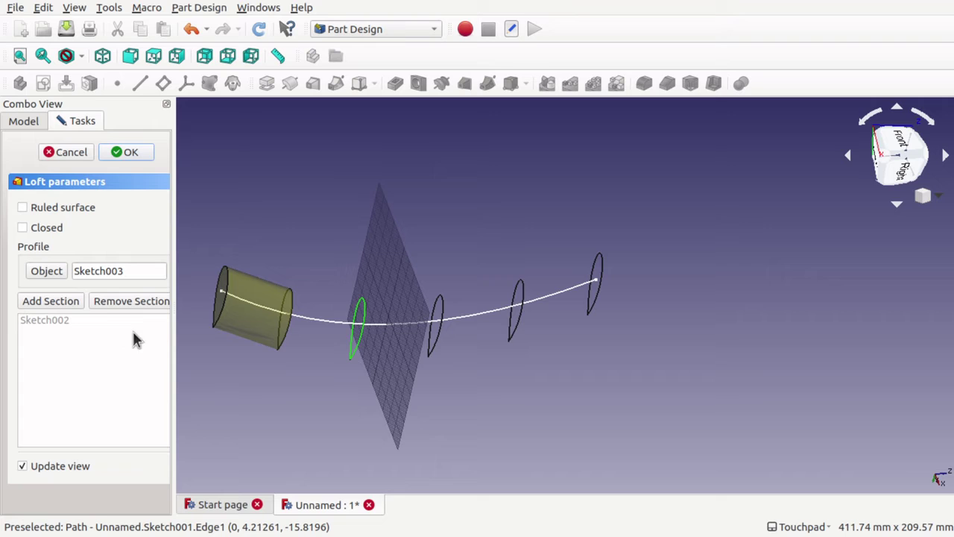
click(64, 297)
click(358, 341)
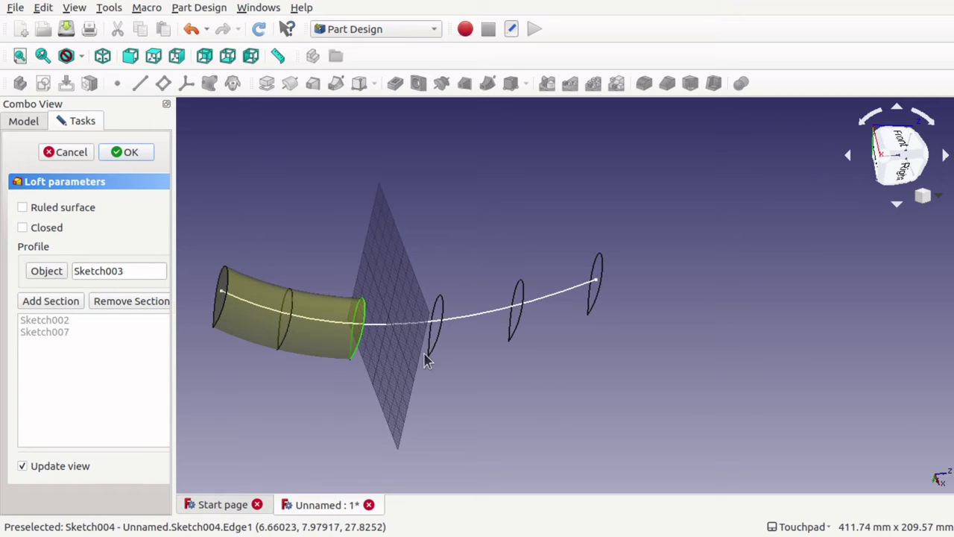
Add the remaining teardrops, Sketch004, Sketch006 and Sketch005, in path order as loft sections
click(41, 305)
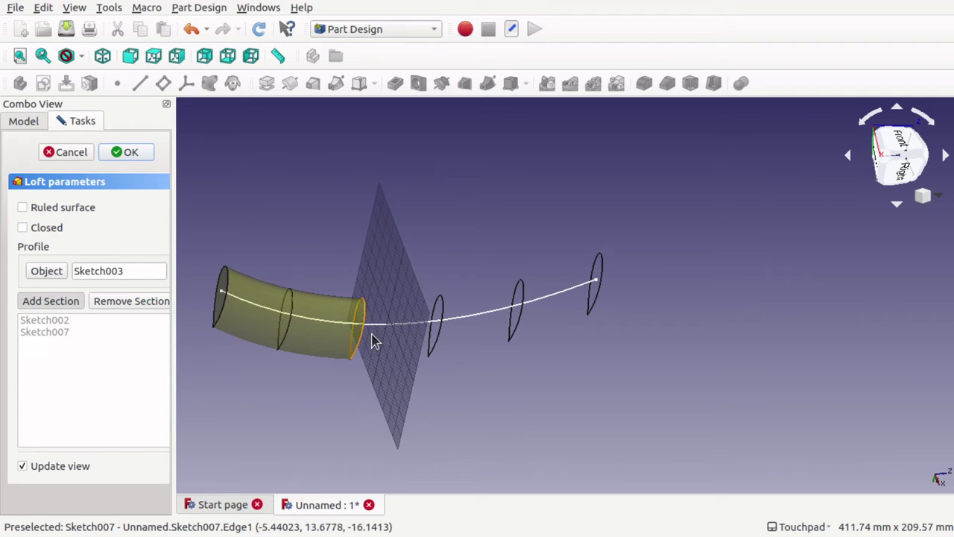
click(438, 344)
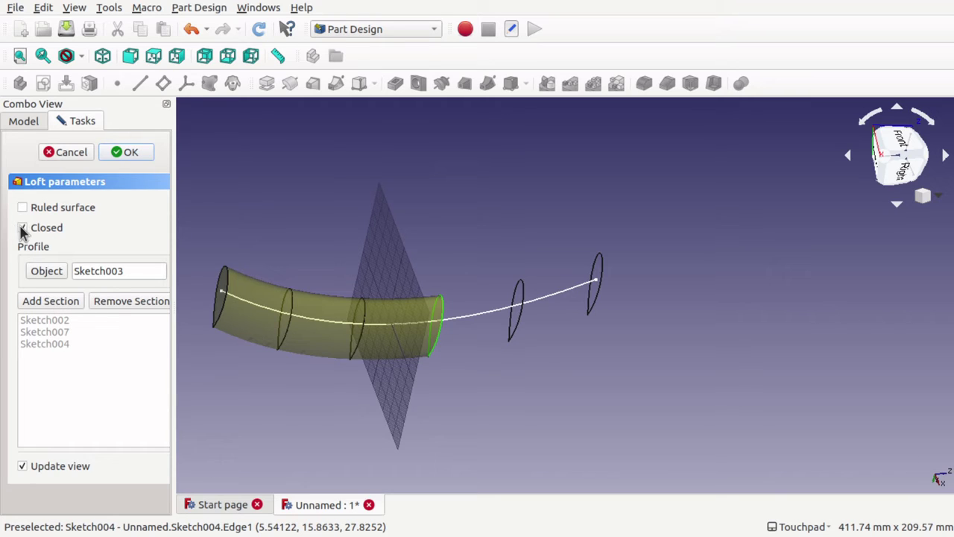
click(56, 299)
click(522, 317)
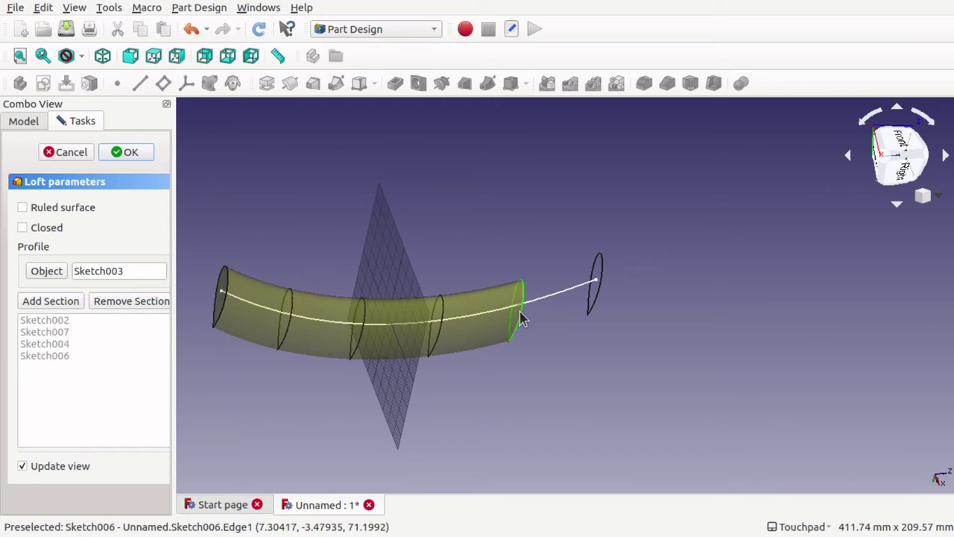
click(48, 303)
click(600, 285)
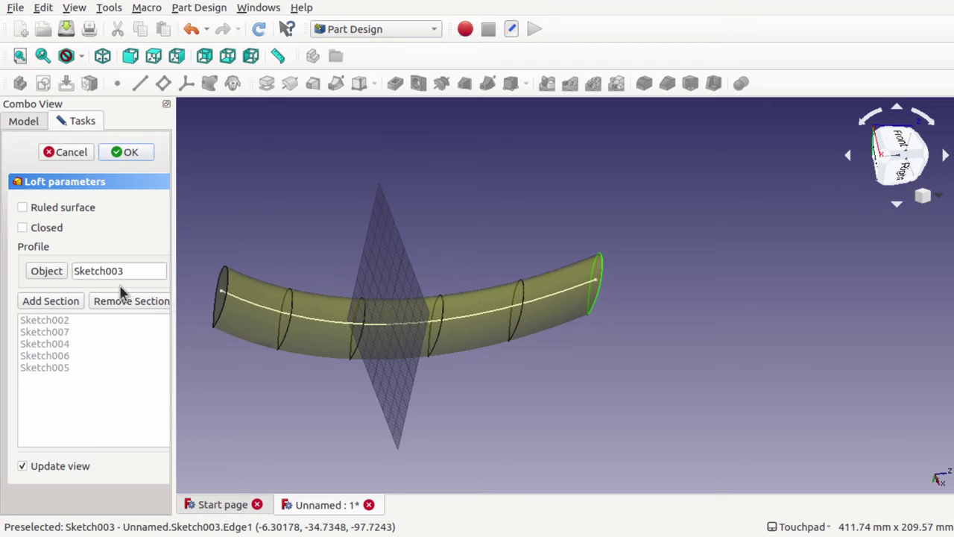
Remove the Sketch004, Sketch005 and Sketch006 sections from the loft
click(446, 319)
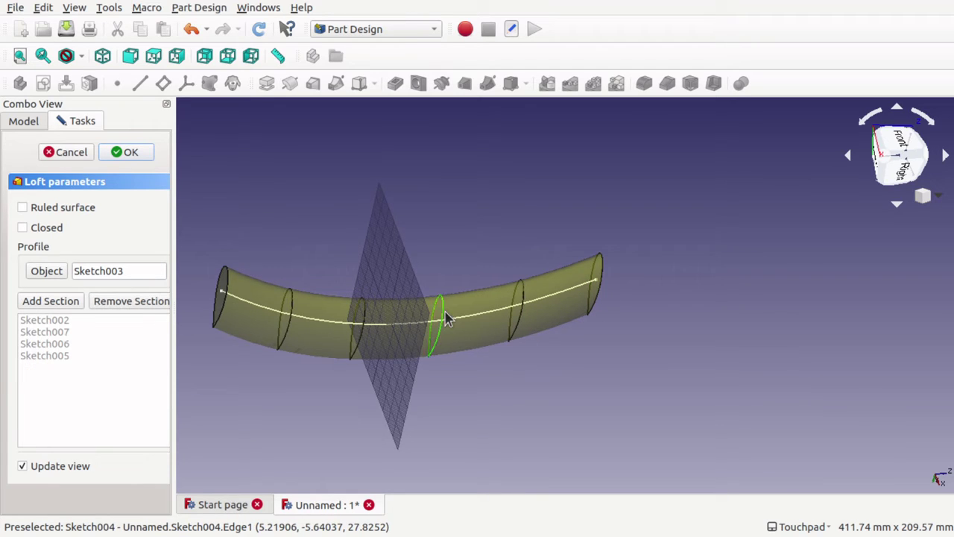
click(132, 301)
click(597, 294)
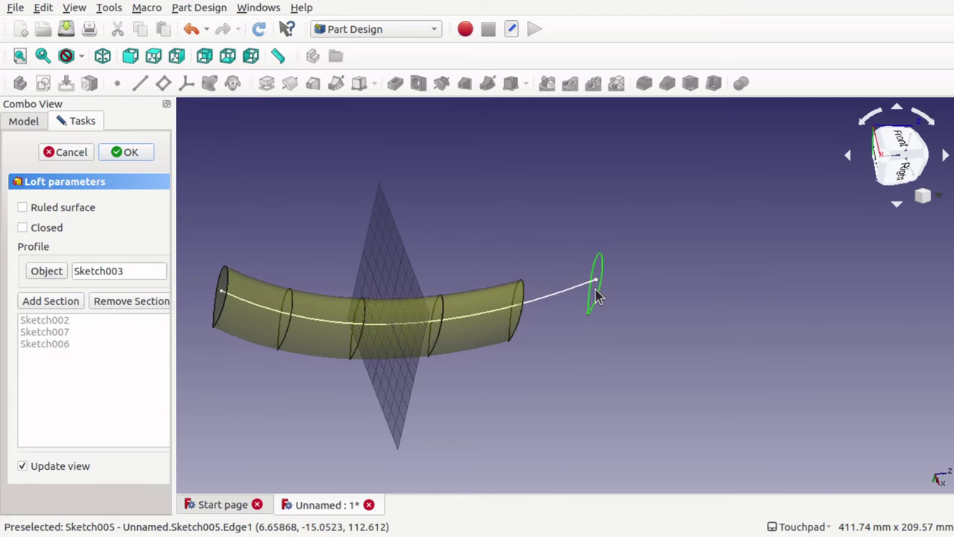
click(123, 302)
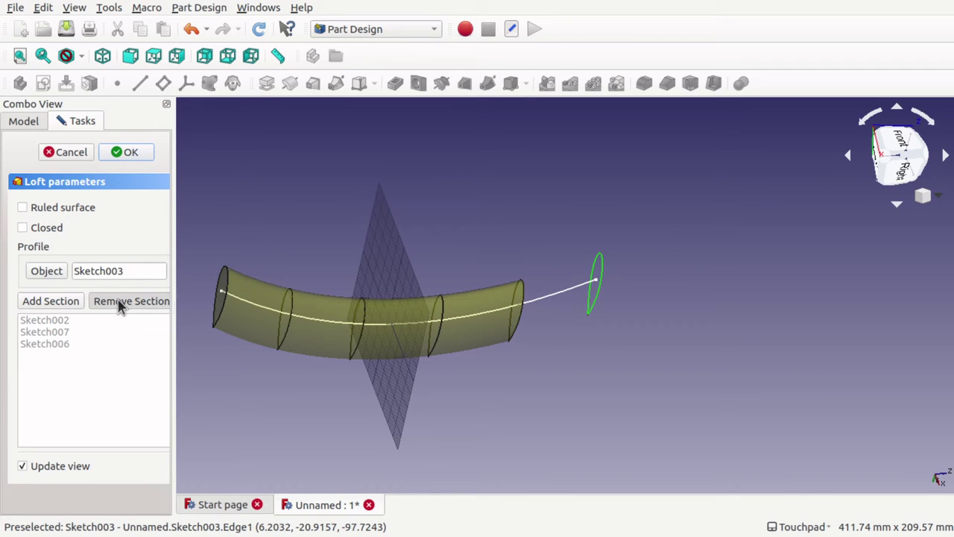
click(522, 328)
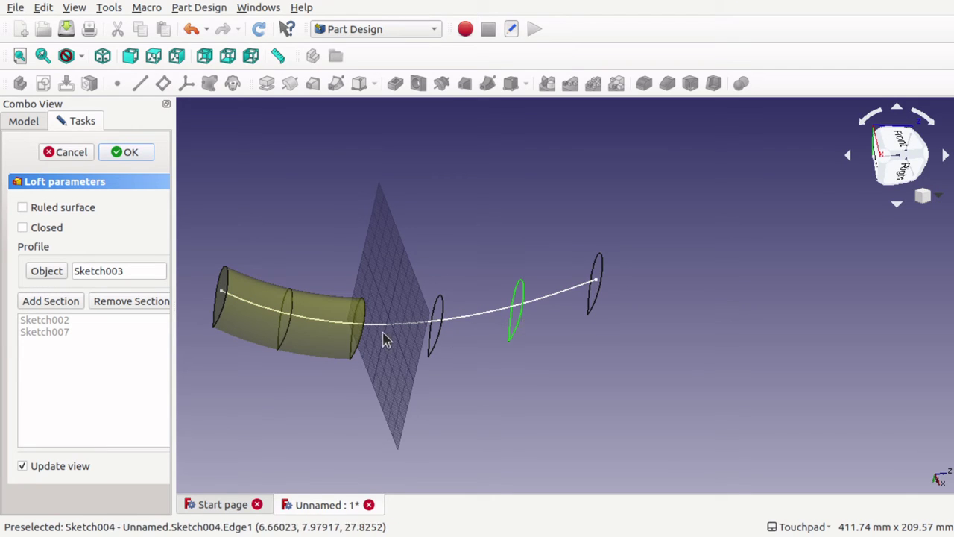
Add the Sketch004 and Sketch006 teardrops, in path order, back as loft sections
click(62, 301)
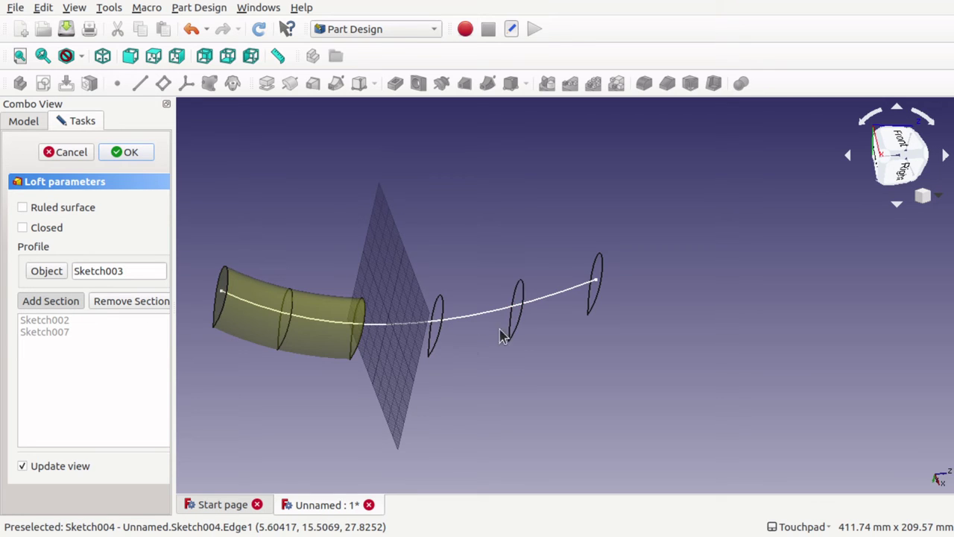
click(446, 329)
click(66, 299)
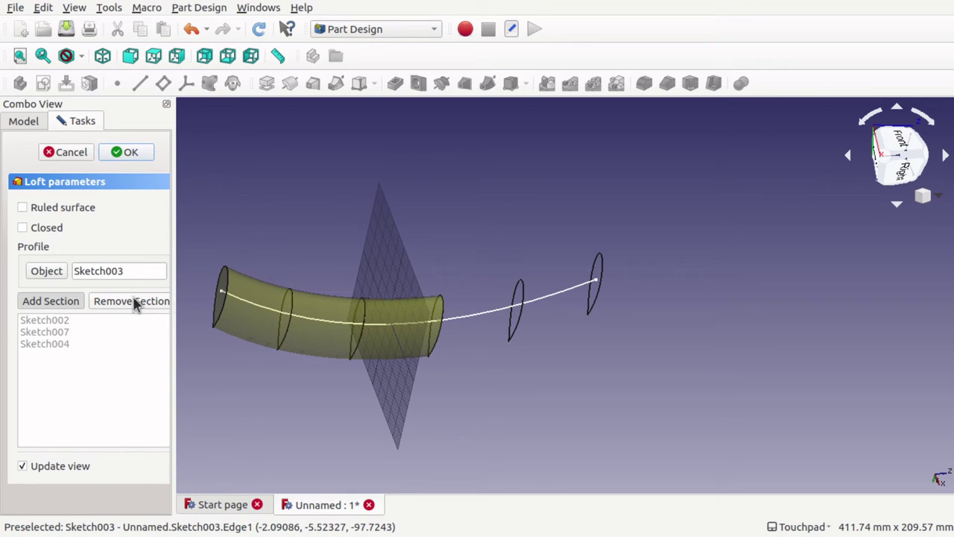
click(519, 329)
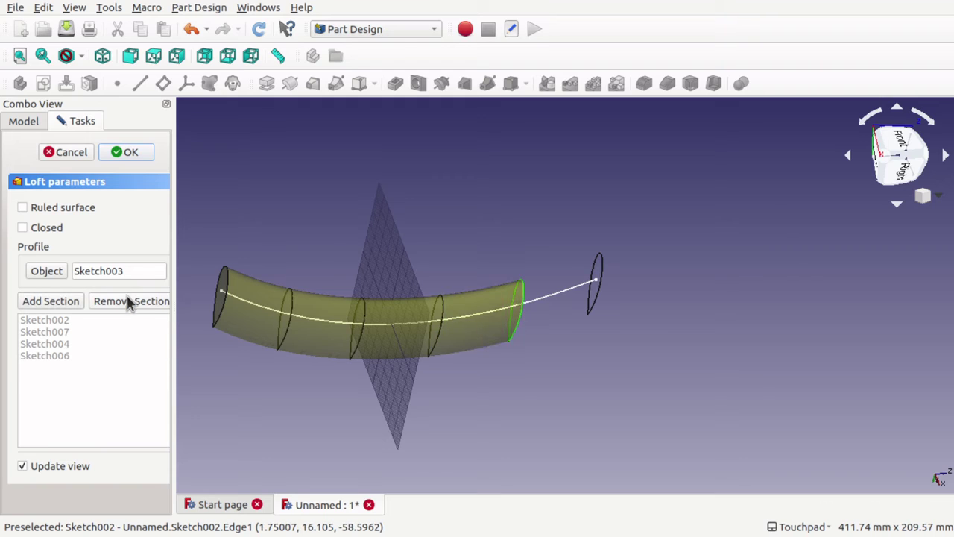
Remove the Sketch006 section from the loft
click(523, 317)
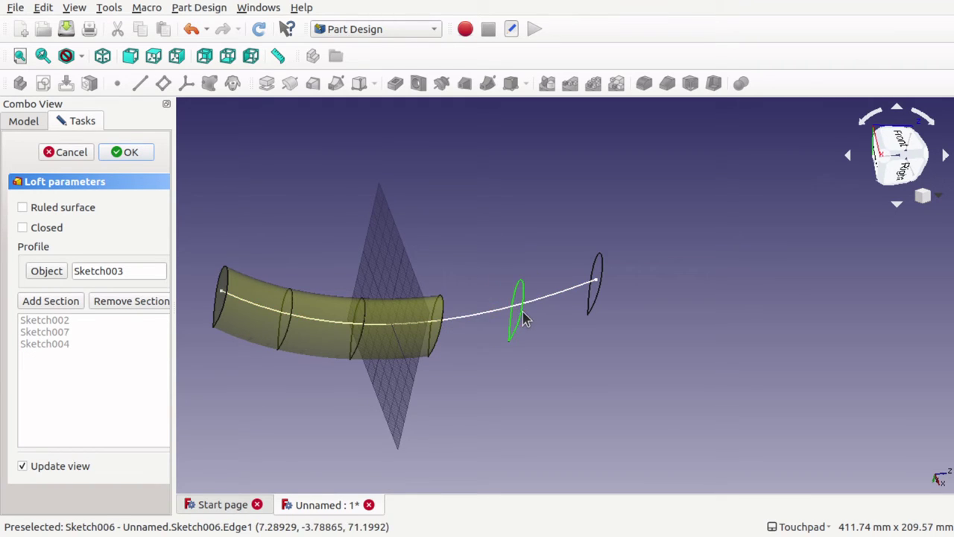
click(157, 300)
click(434, 349)
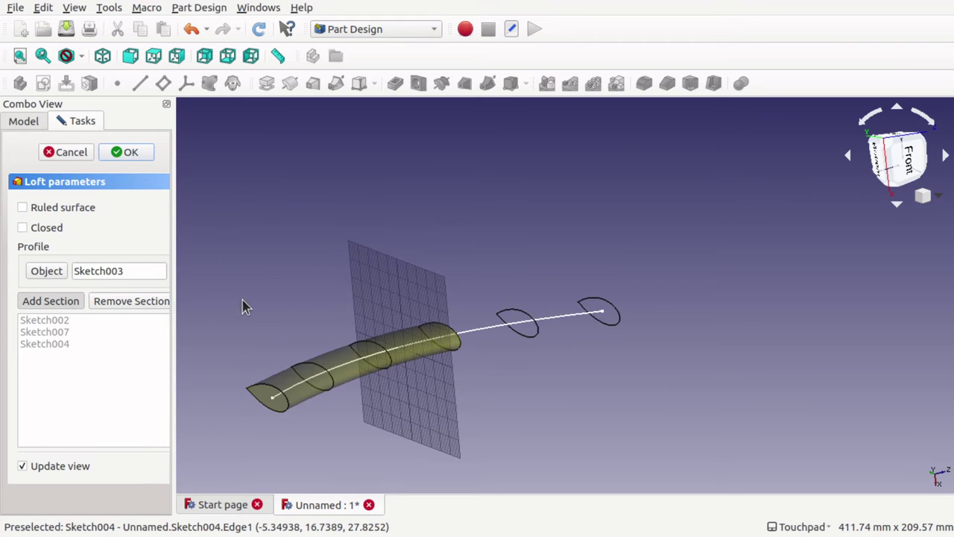
Add Sketch006 and Sketch005 as the final loft sections and complete the additive loft
click(535, 341)
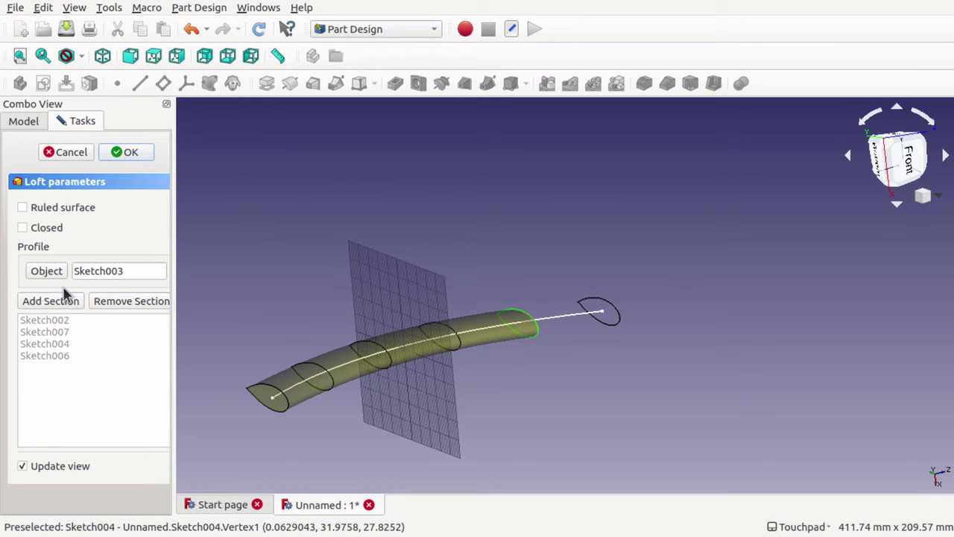
click(67, 301)
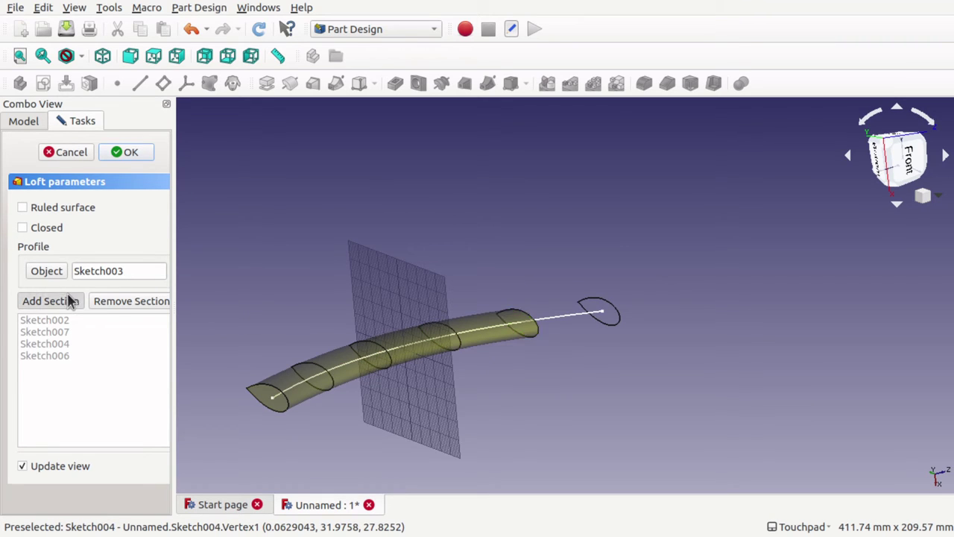
click(608, 326)
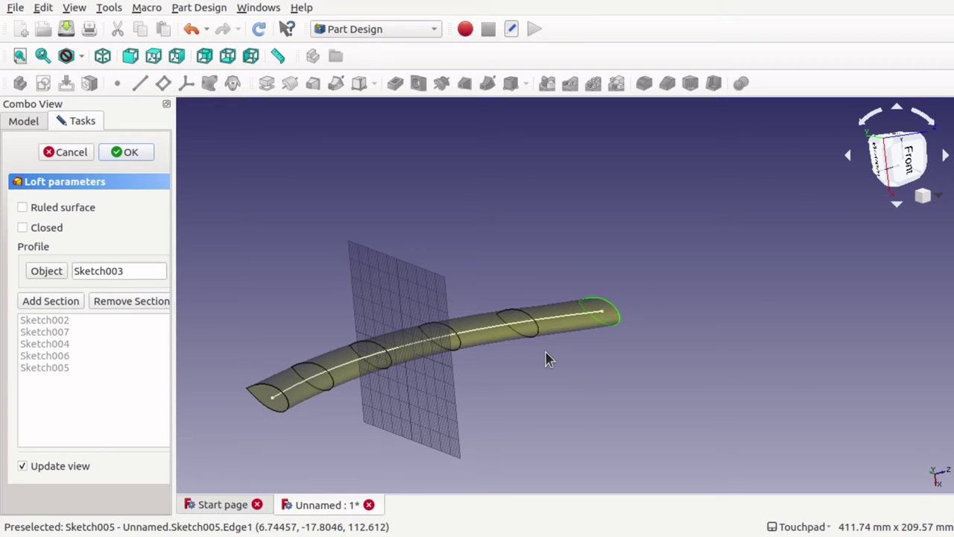
alt+drag(548, 360, 365, 305)
alt+drag(471, 317, 377, 236)
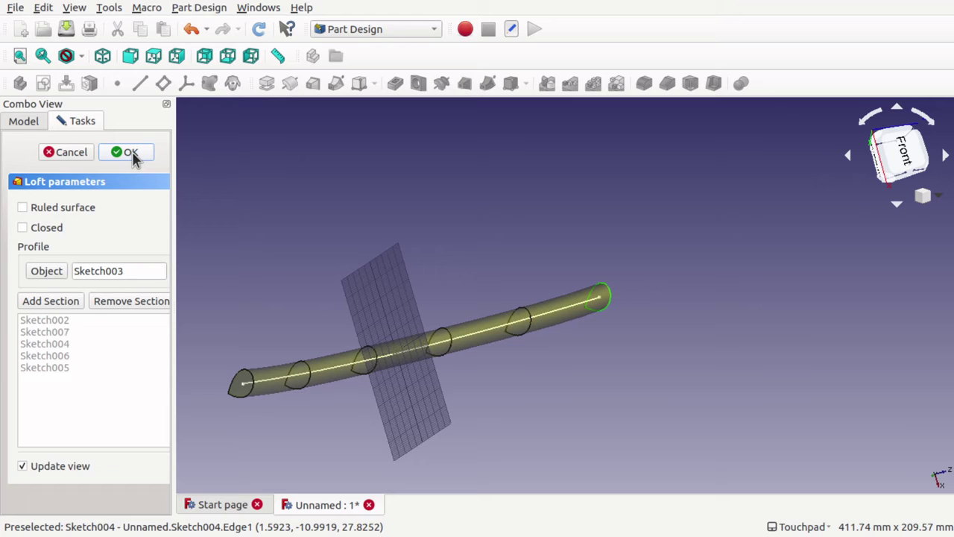
click(132, 152)
alt+drag(376, 315, 680, 296)
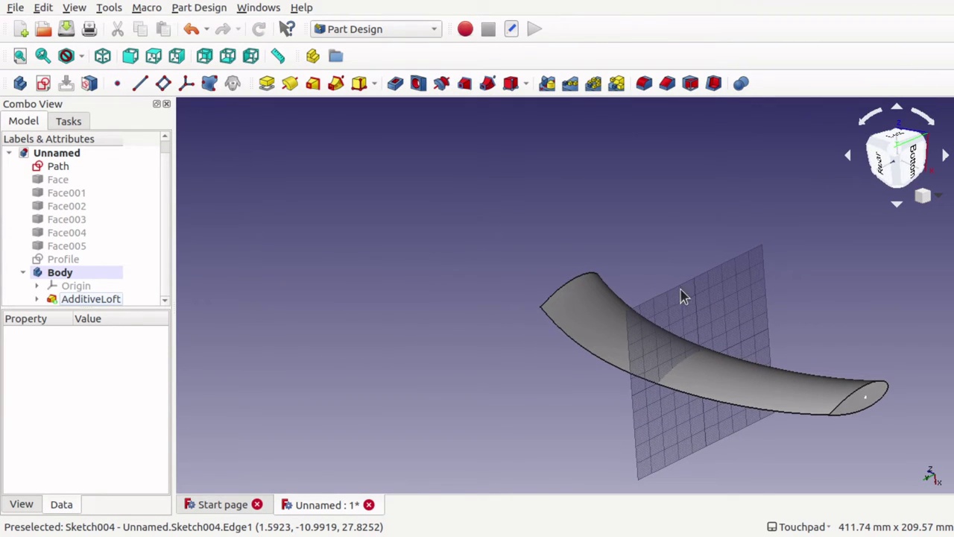
alt+drag(748, 317, 407, 275)
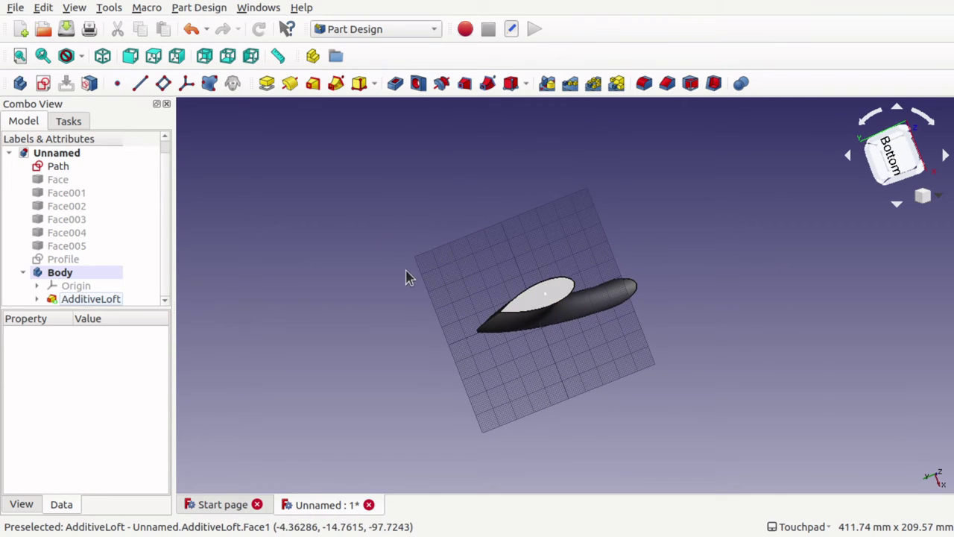
Delete the AdditiveLoft feature from the body
click(56, 180)
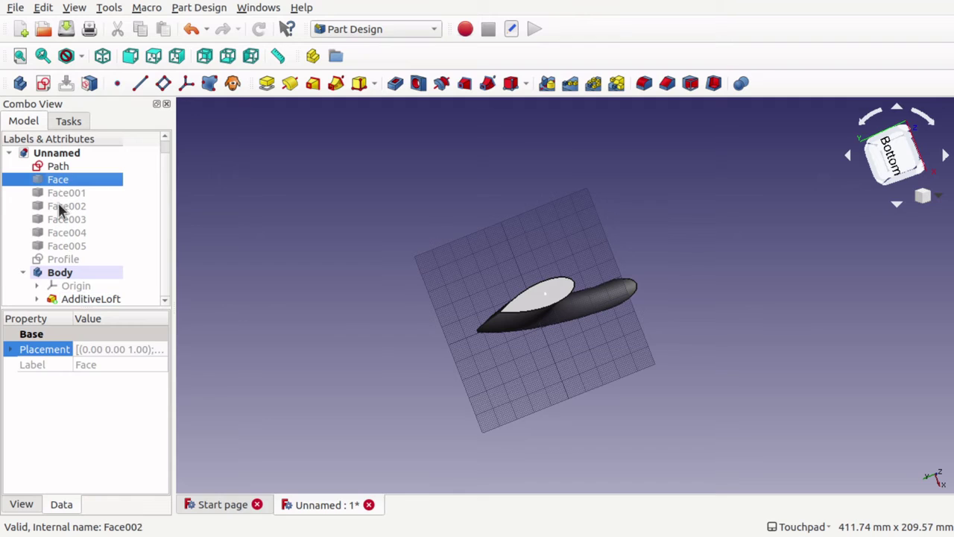
click(69, 247)
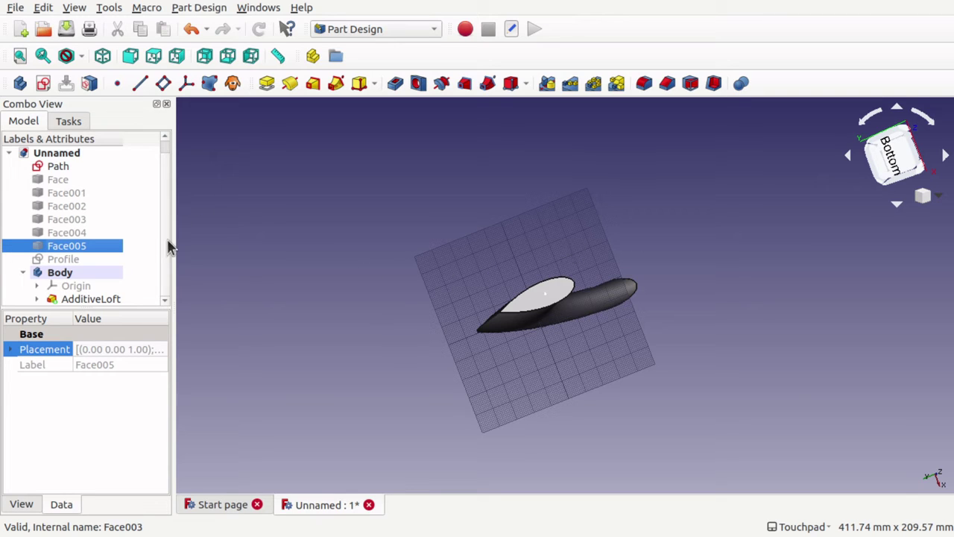
scroll(167, 153, up, 1)
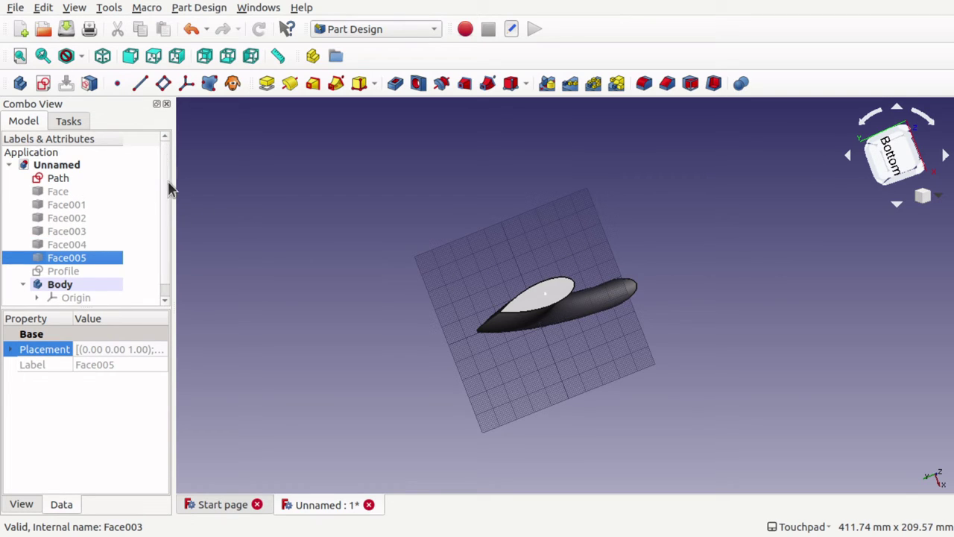
scroll(167, 275, down, 1)
click(103, 300)
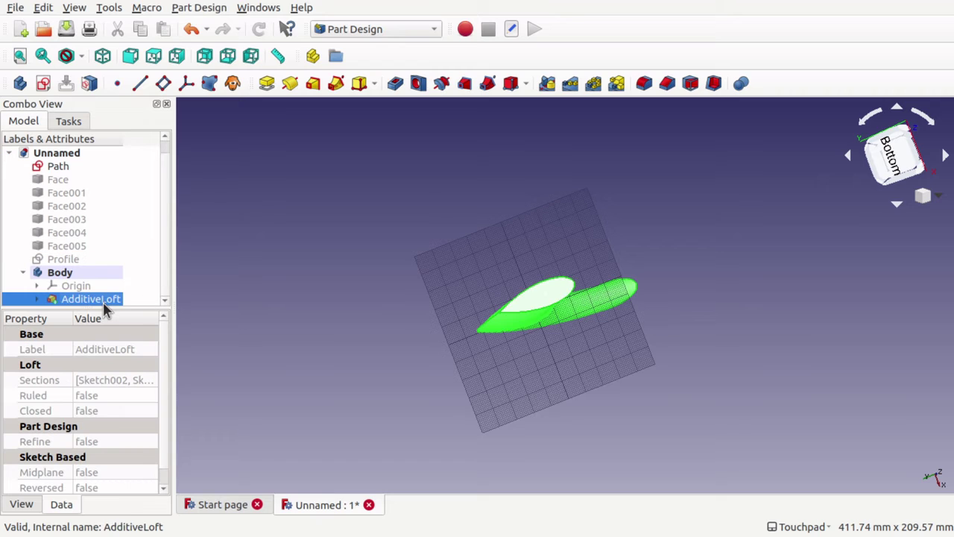
key(Delete)
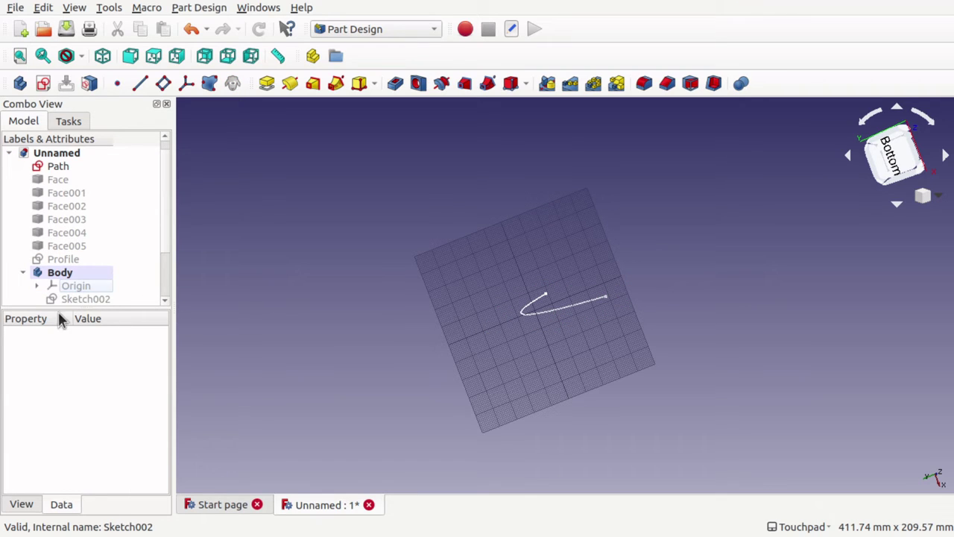
Delete all the teardrop sketches, Sketch002 through Sketch007, from the body
click(83, 299)
scroll(170, 274, down, 2)
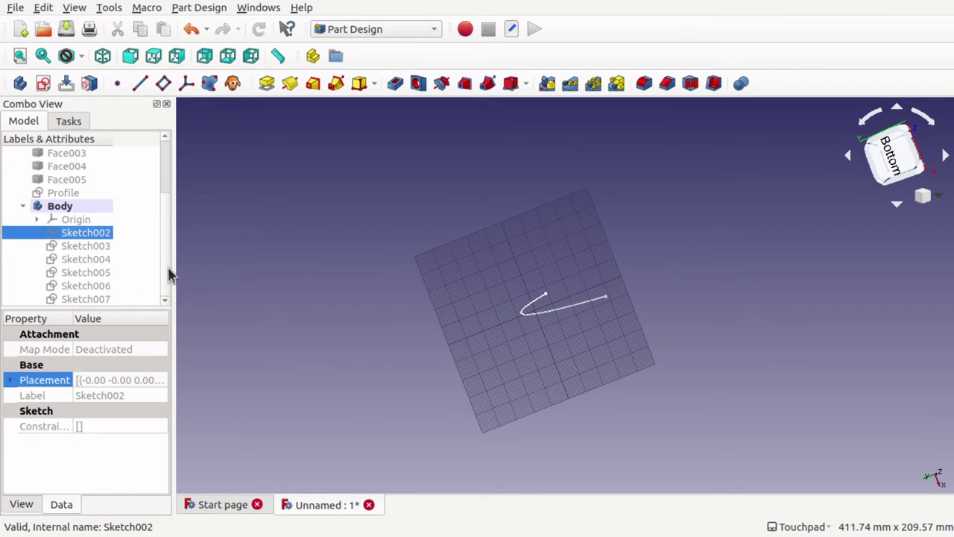
shift+click(96, 299)
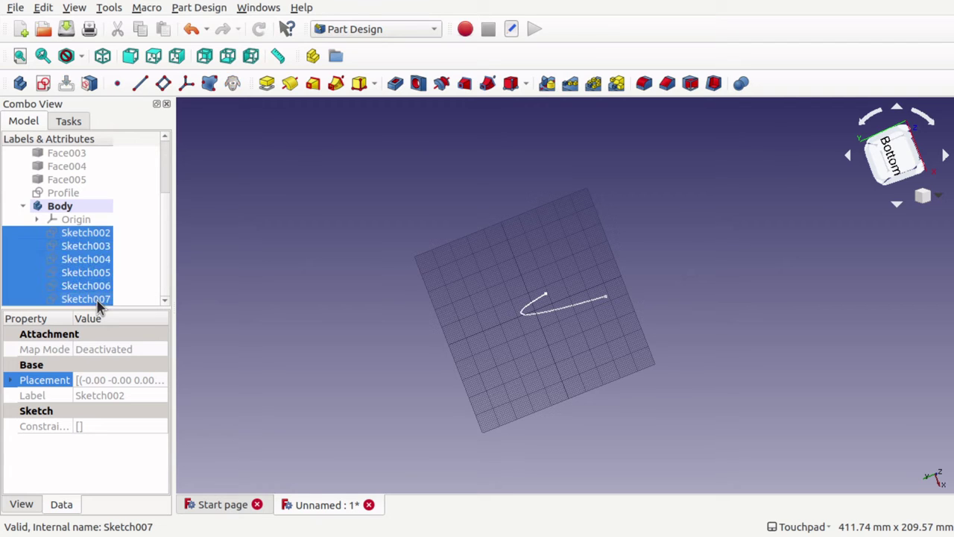
click(96, 299)
key(Delete)
click(96, 299)
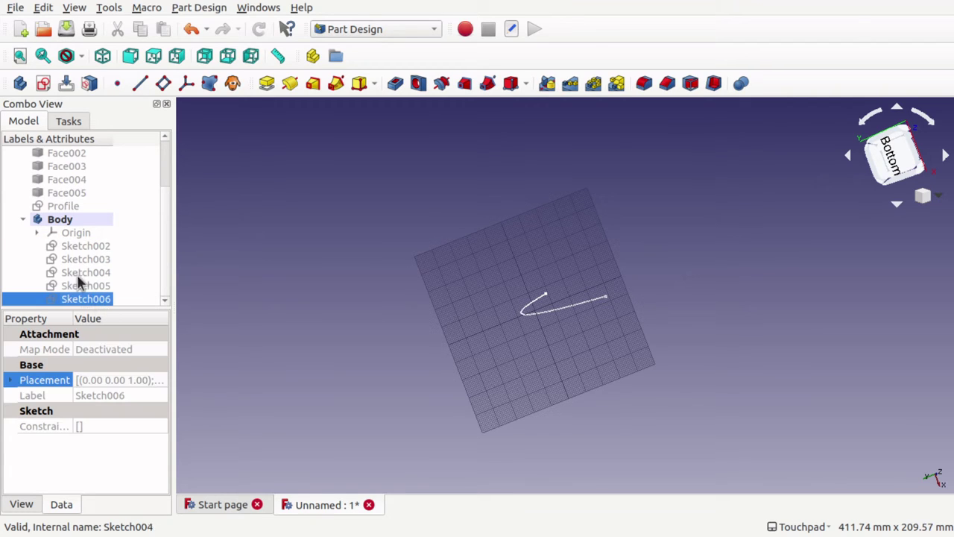
shift+click(85, 250)
right_click(83, 252)
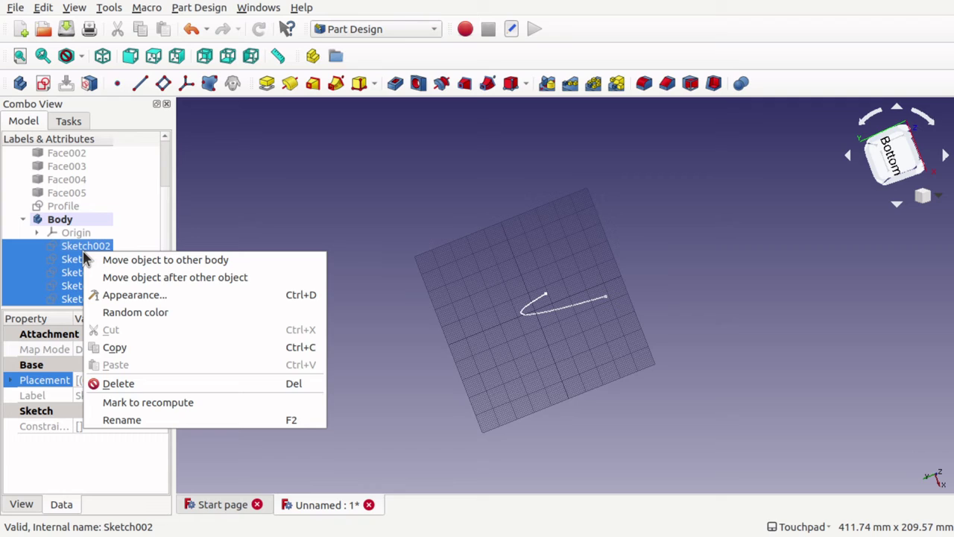
click(163, 383)
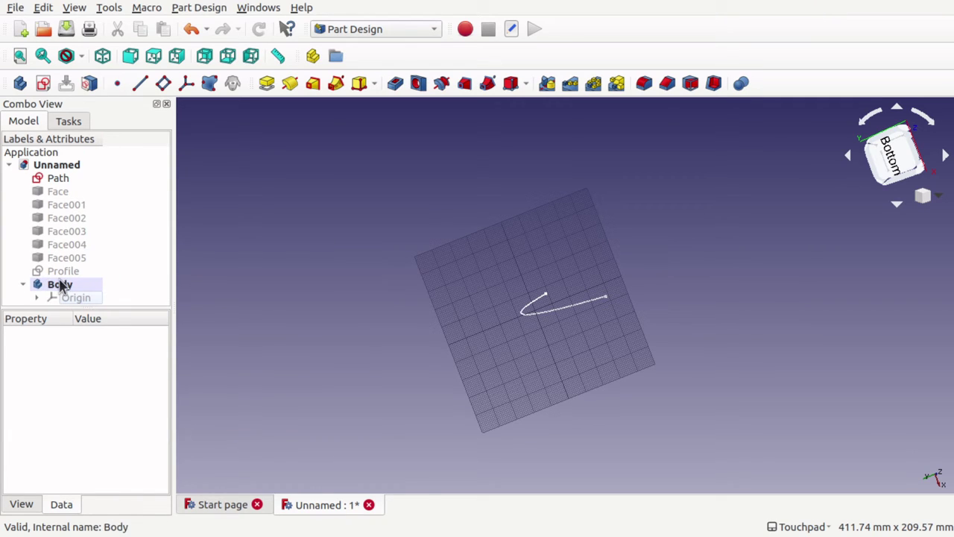
Make the six teardrop faces, Face through Face005, visible along the path
click(59, 192)
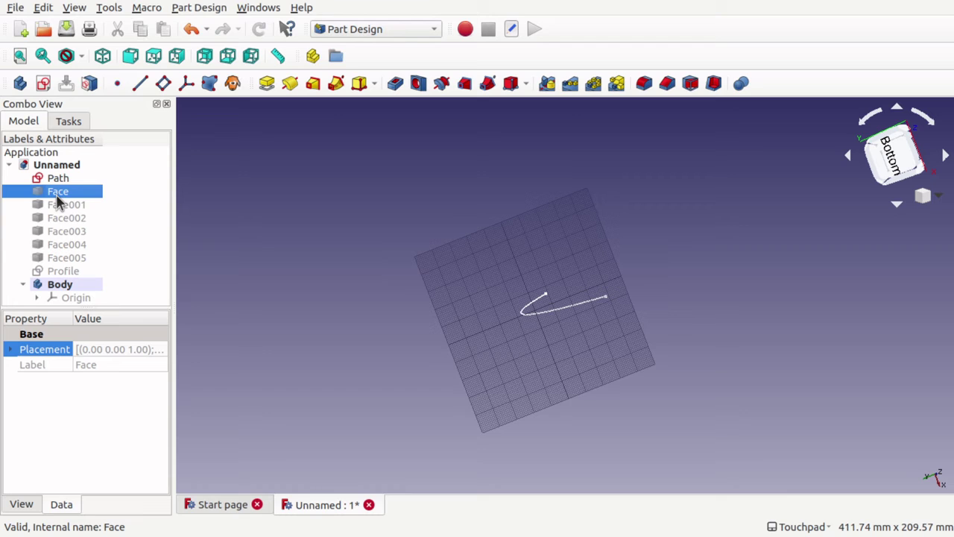
shift+click(69, 258)
key(space)
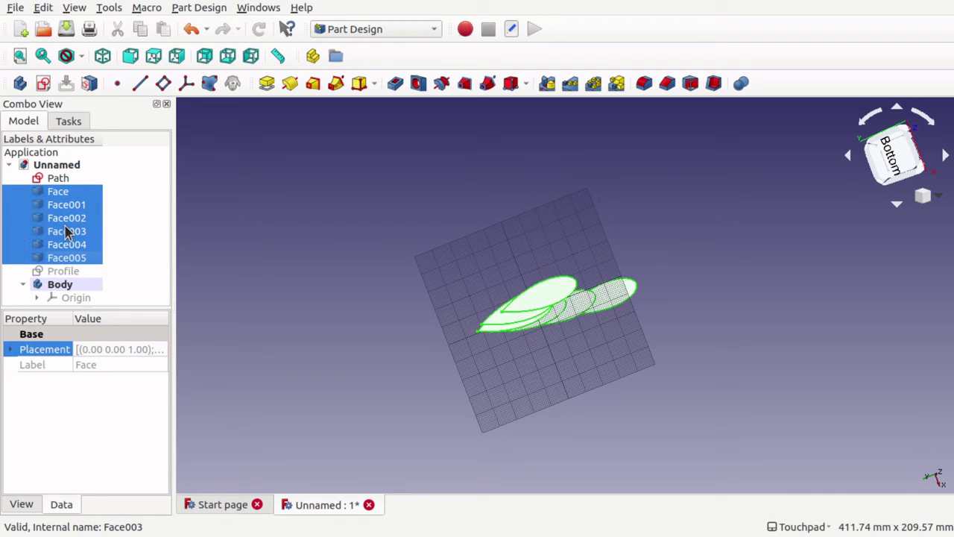
middle_drag(695, 315, 426, 305)
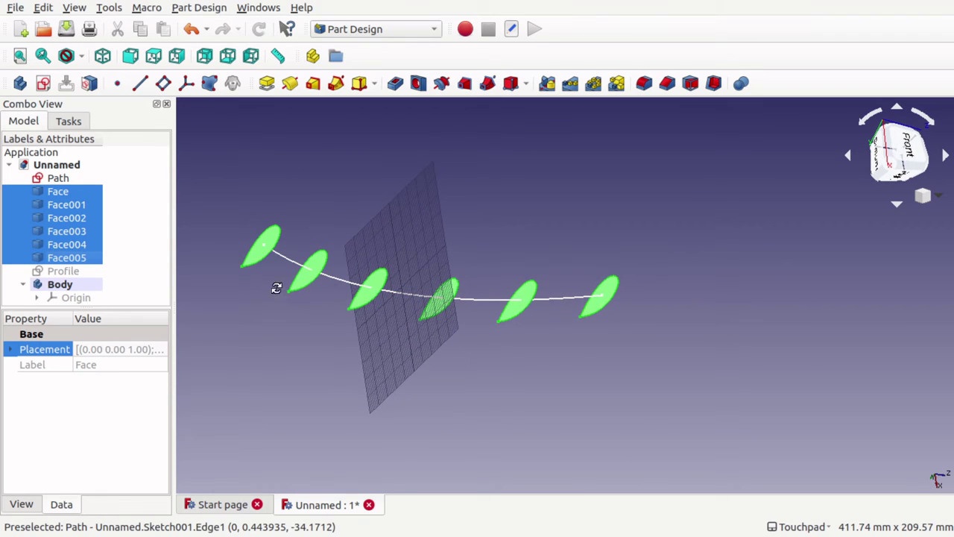
middle_drag(277, 288, 454, 334)
middle_drag(634, 290, 432, 320)
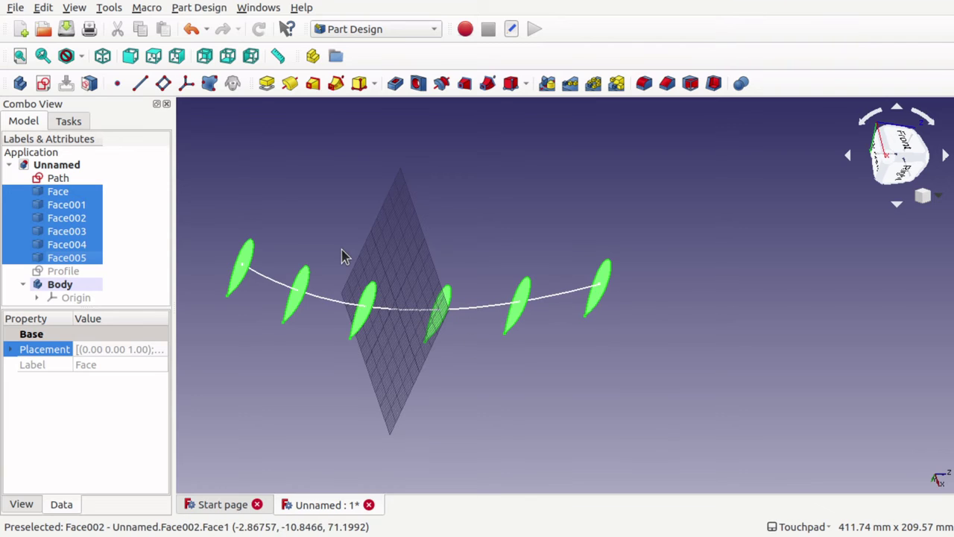
Select Face003, the teardrop crossing the grid beside the path's middle, and switch to the Draft workbench
click(451, 298)
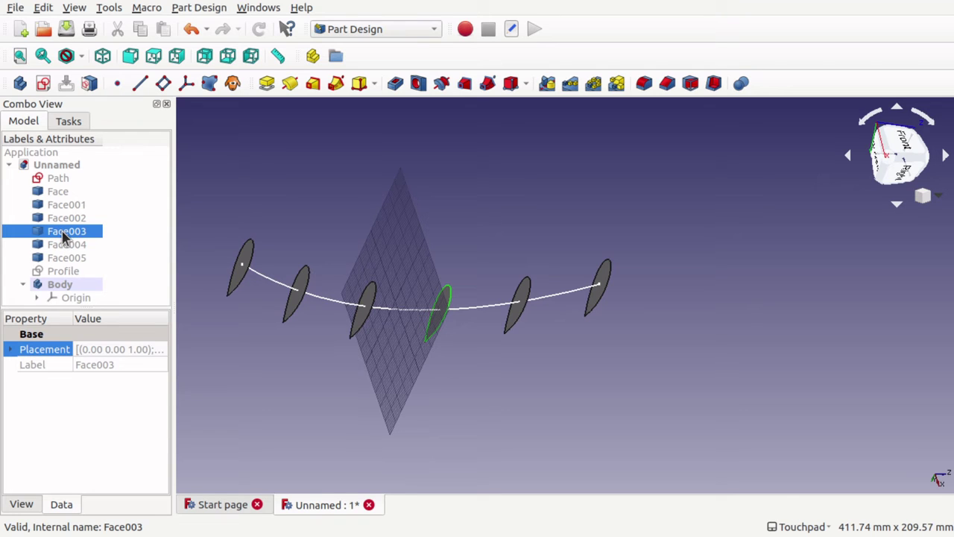
click(396, 34)
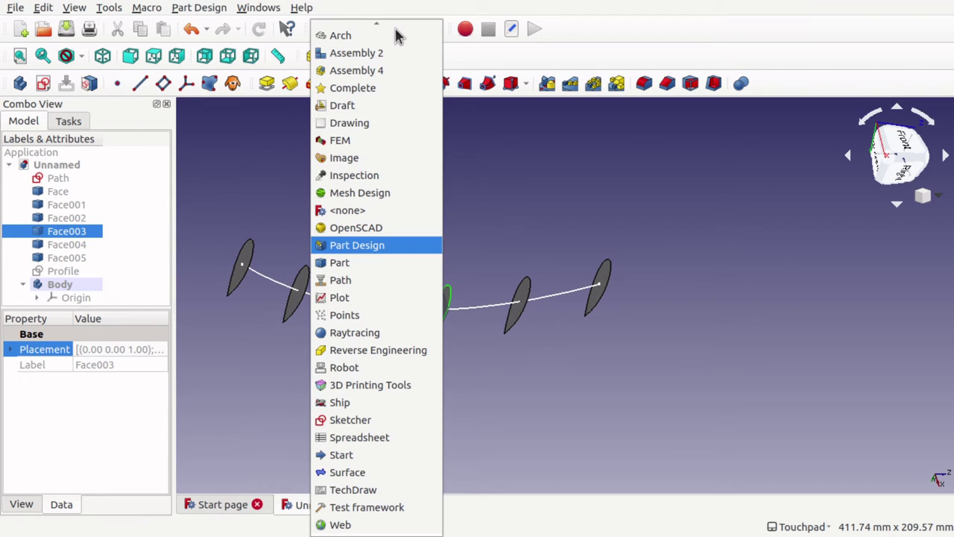
click(362, 114)
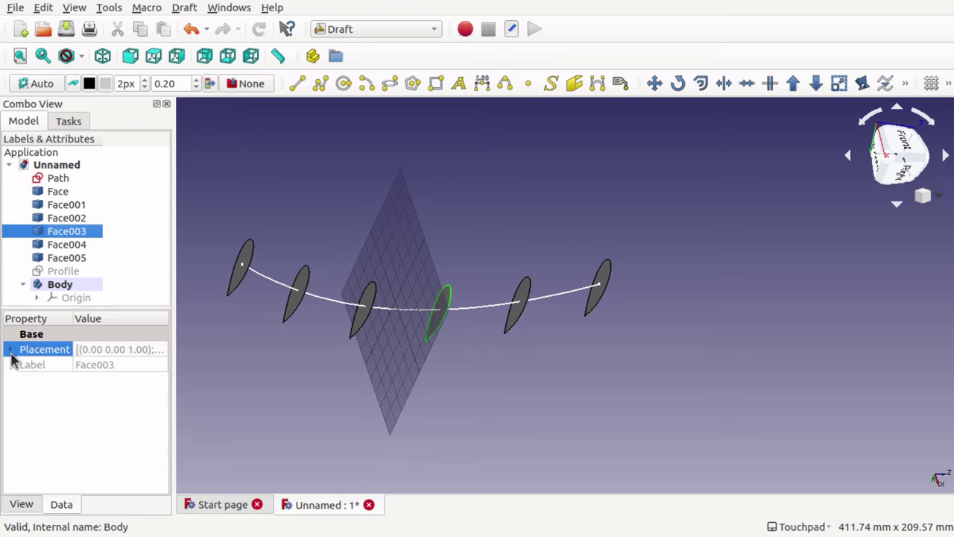
click(10, 349)
click(10, 350)
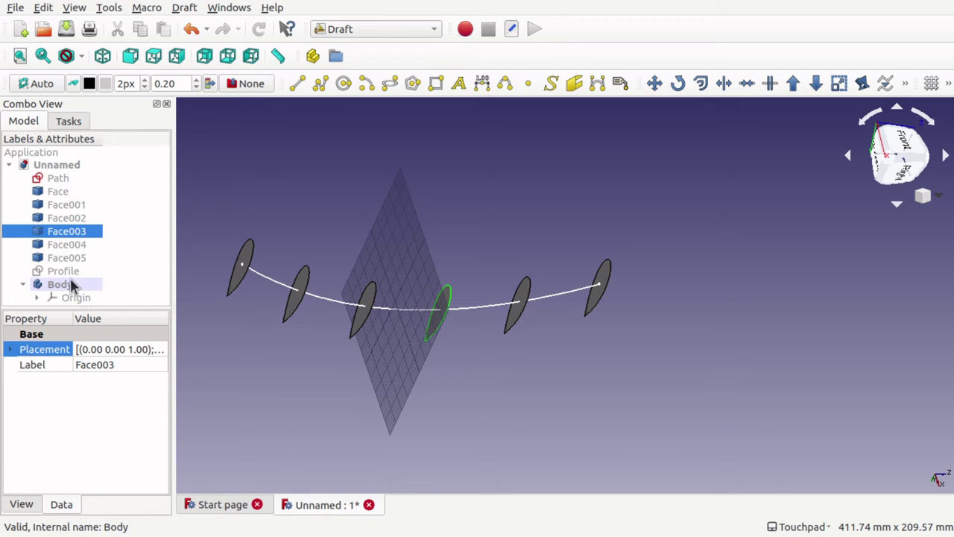
Start a Draft Scale of Face003 with the base point on the edge of its rounded end
click(839, 84)
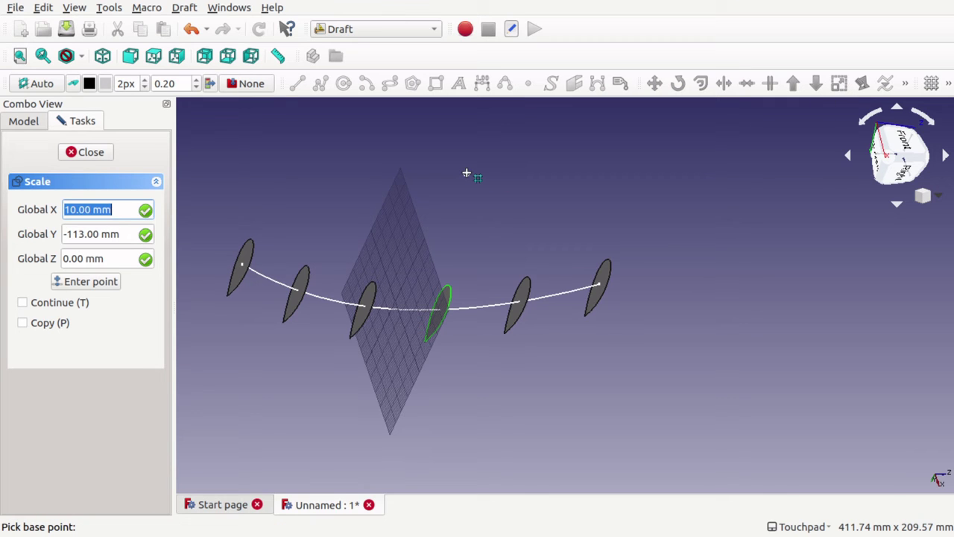
alt+middle_drag(416, 243, 596, 291)
scroll(745, 220, up, 5)
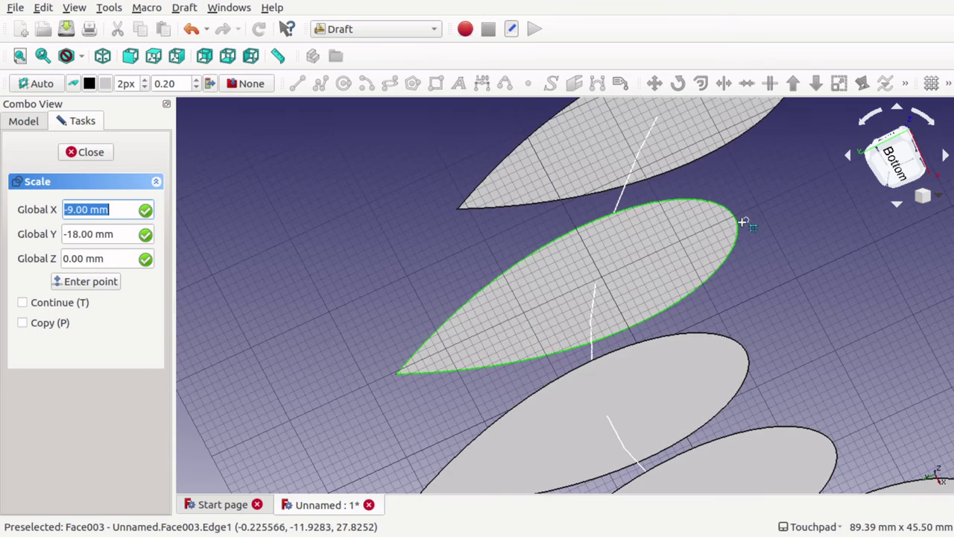
click(735, 219)
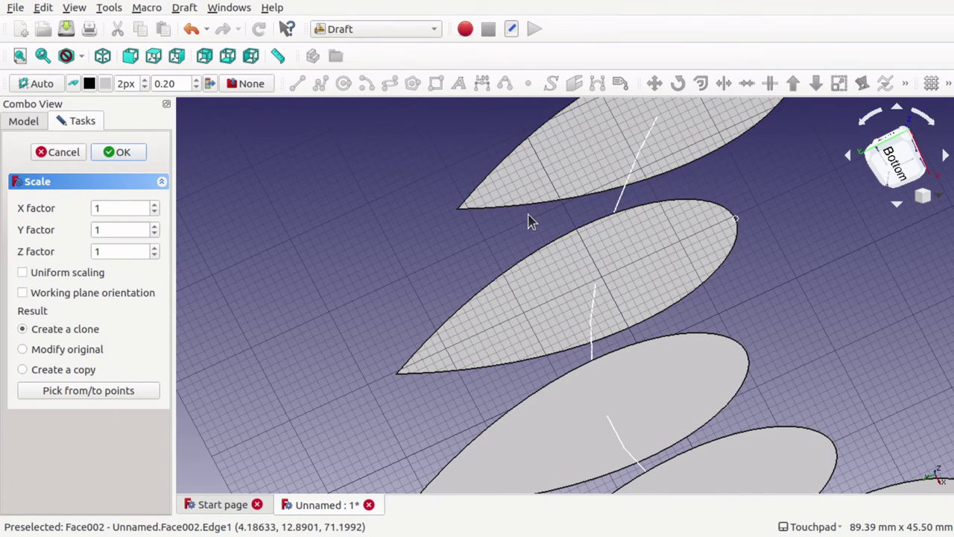
Scale Face003 as a clone with X and Y factors of 2, keeping the Z factor at 1
click(108, 209)
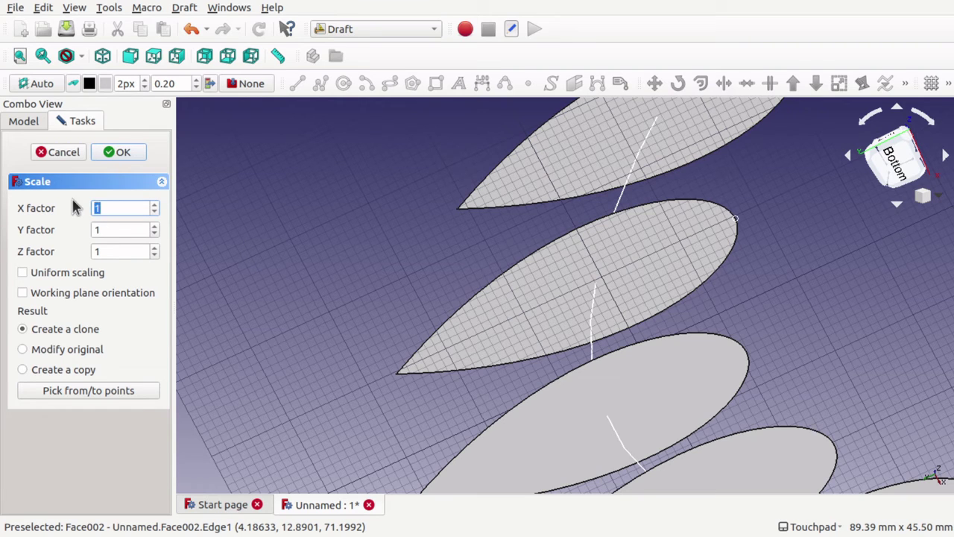
text(2)
click(113, 230)
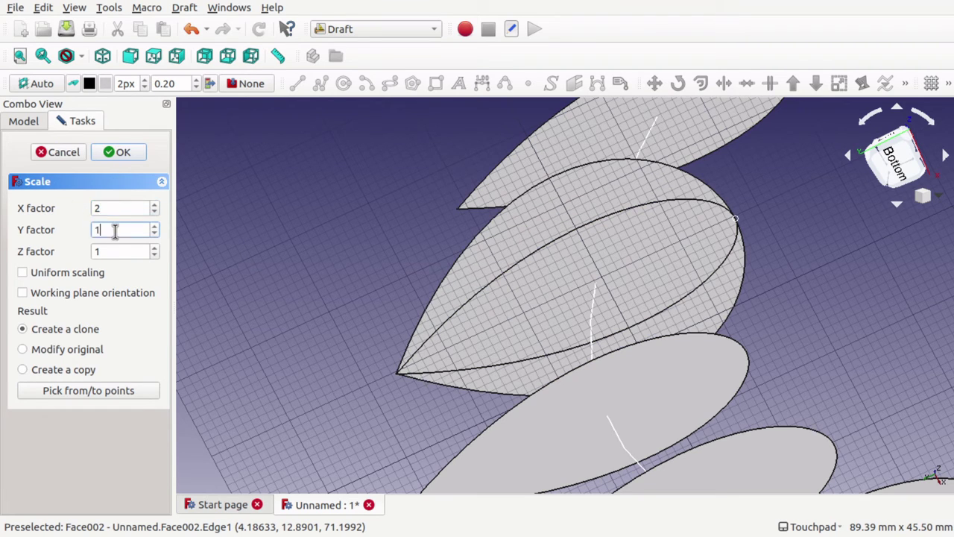
text(2)
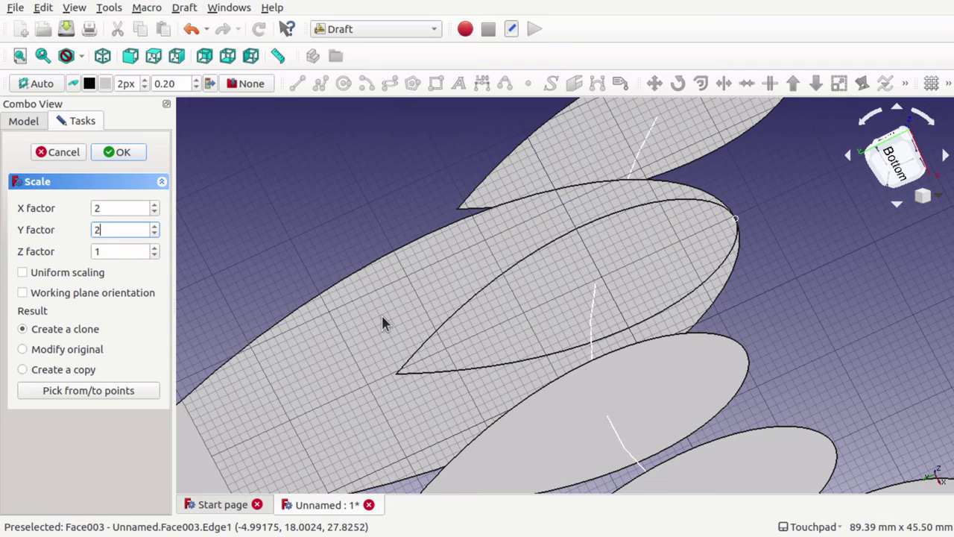
click(120, 153)
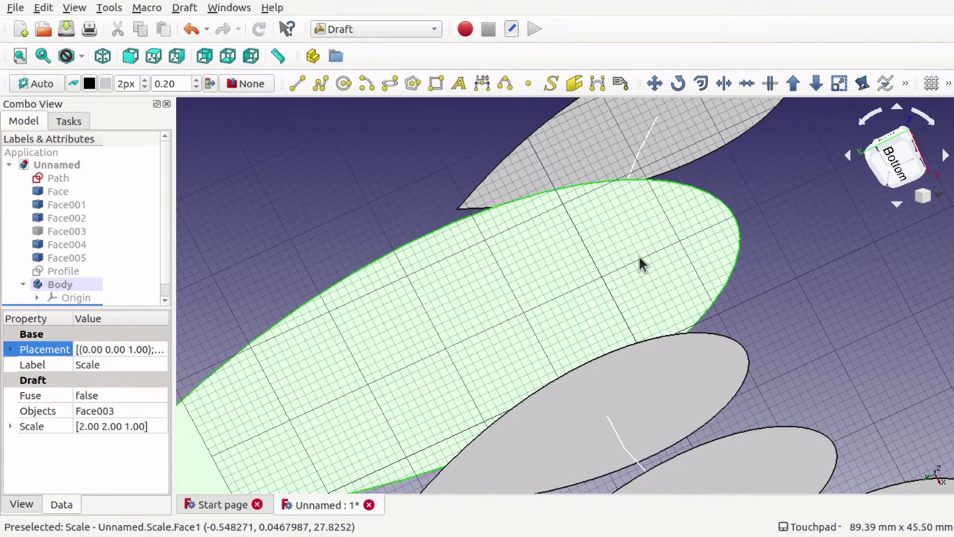
alt+drag(639, 255, 665, 303)
scroll(648, 221, down, 5)
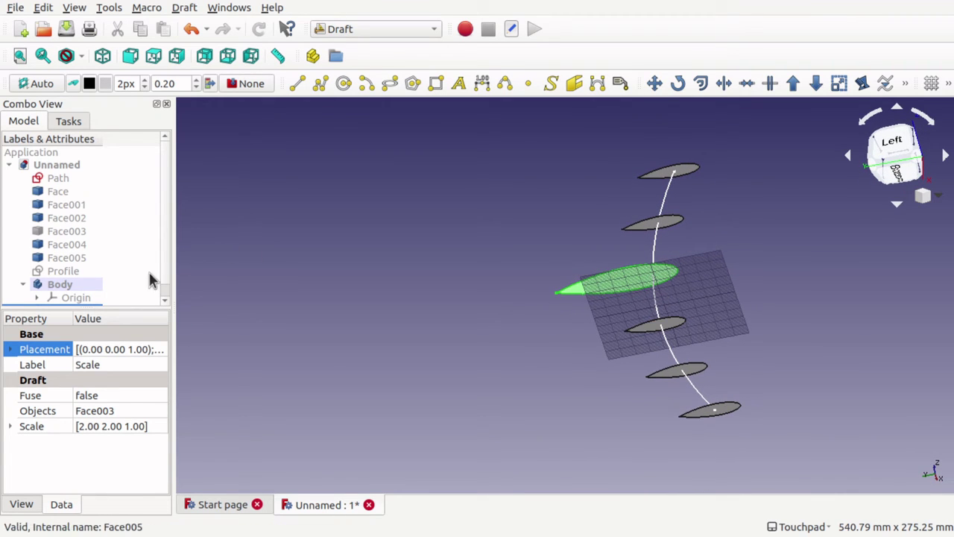
Set the x and y scale factors of Face003's scaled clone to 1.5
scroll(167, 270, down, 1)
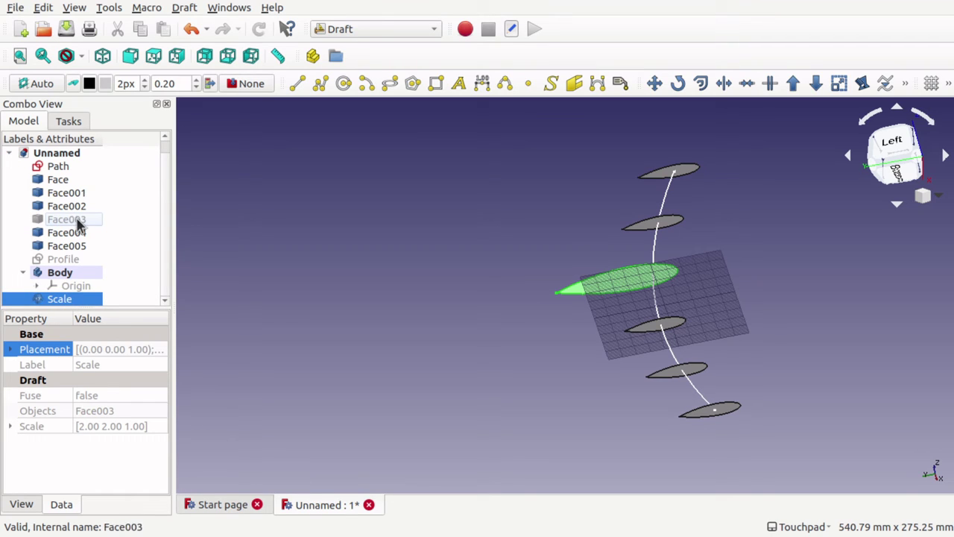
click(77, 224)
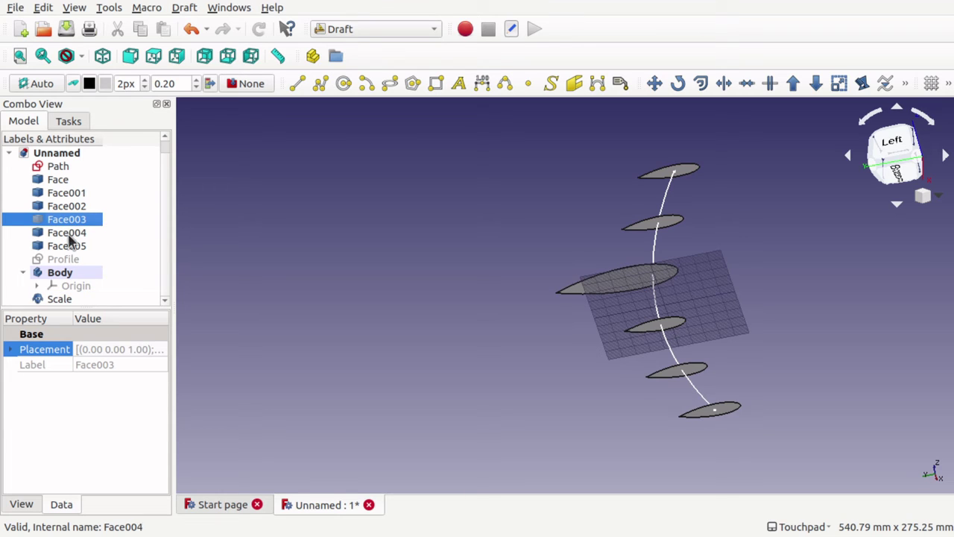
click(63, 298)
click(76, 220)
click(61, 301)
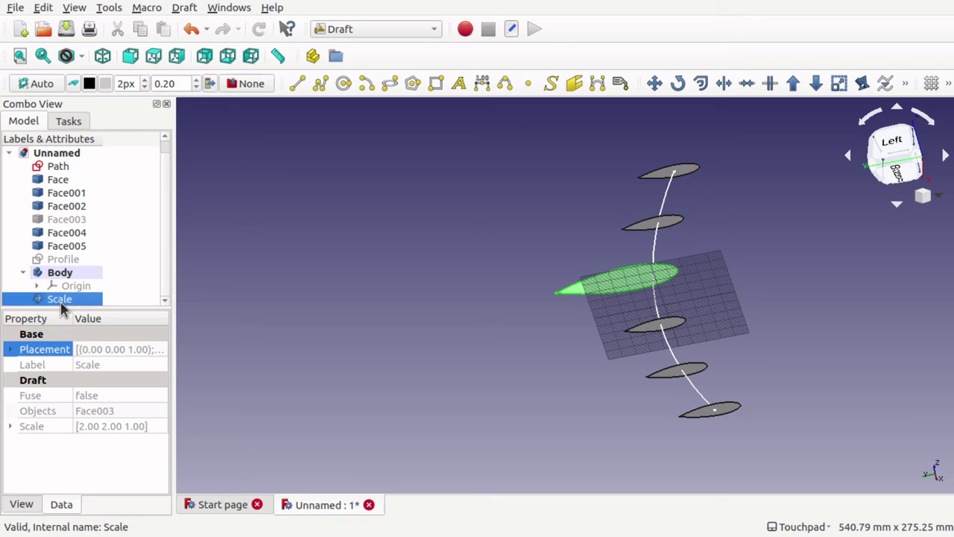
click(11, 427)
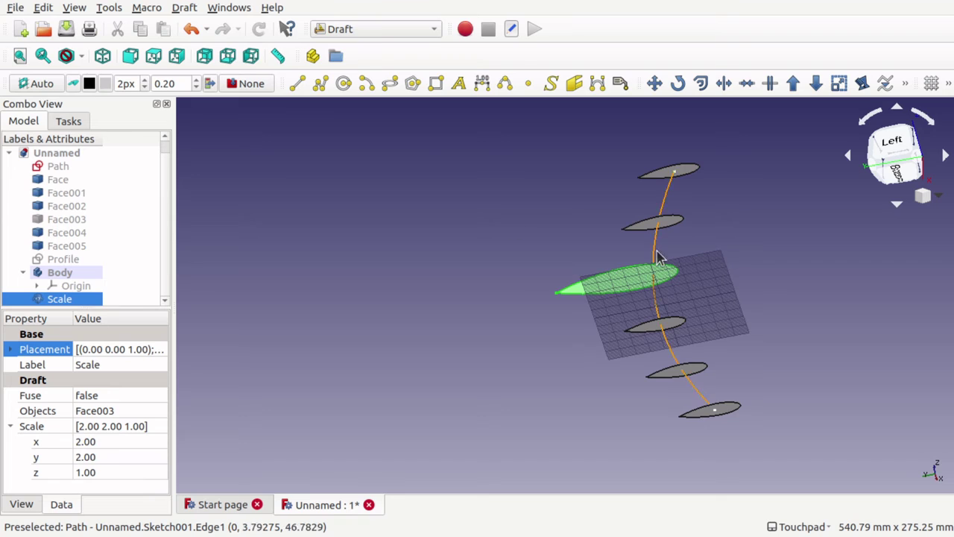
click(102, 440)
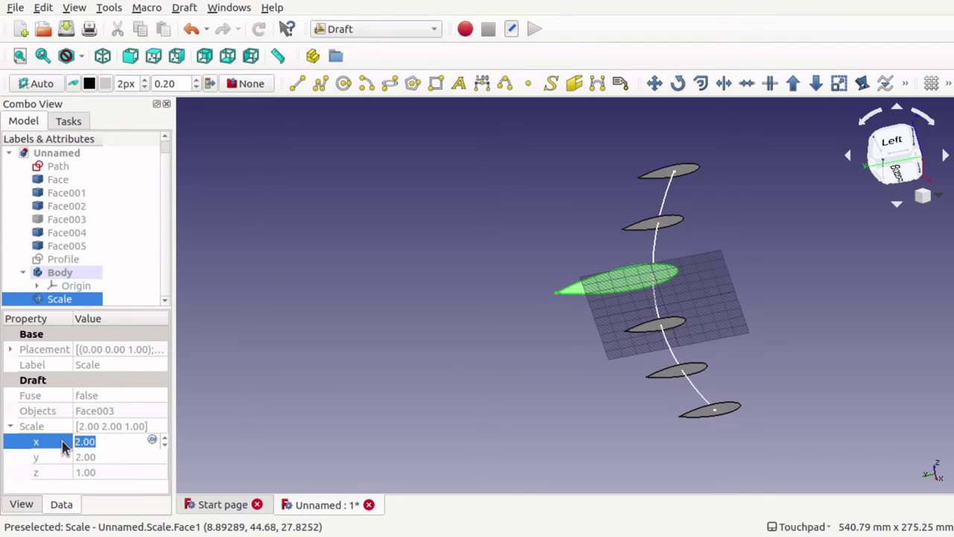
click(100, 458)
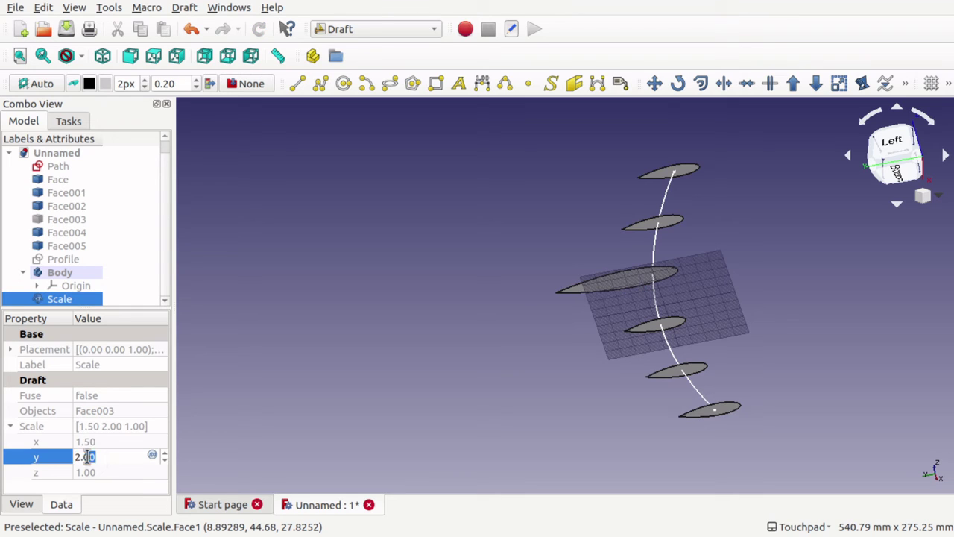
text(1.5)
click(105, 441)
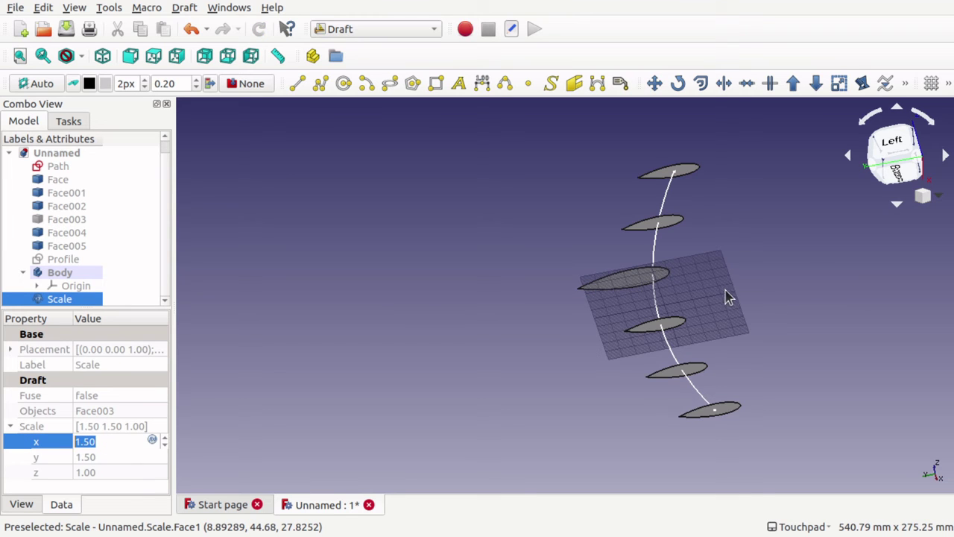
Delete the original Face003 from the document despite its link to the scaled clone
middle_drag(737, 294, 662, 340)
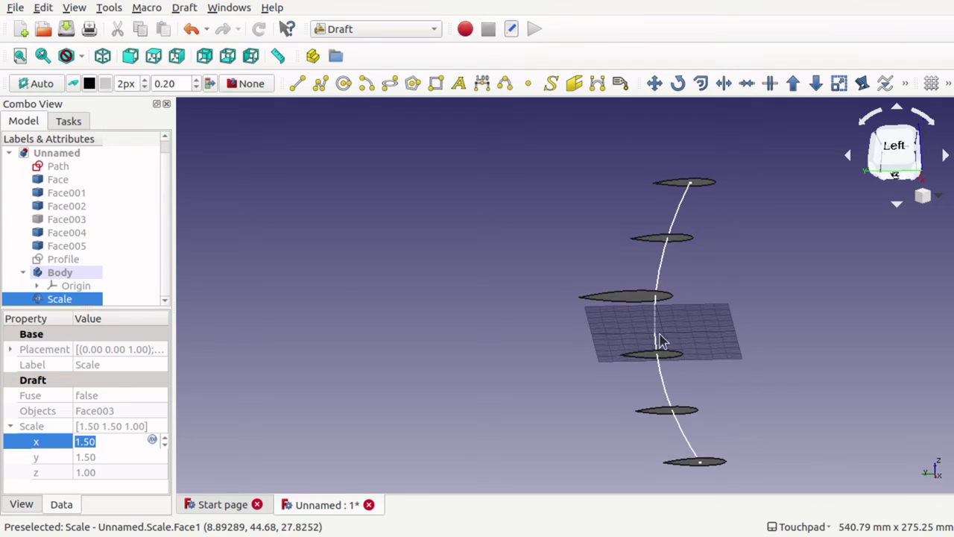
click(65, 180)
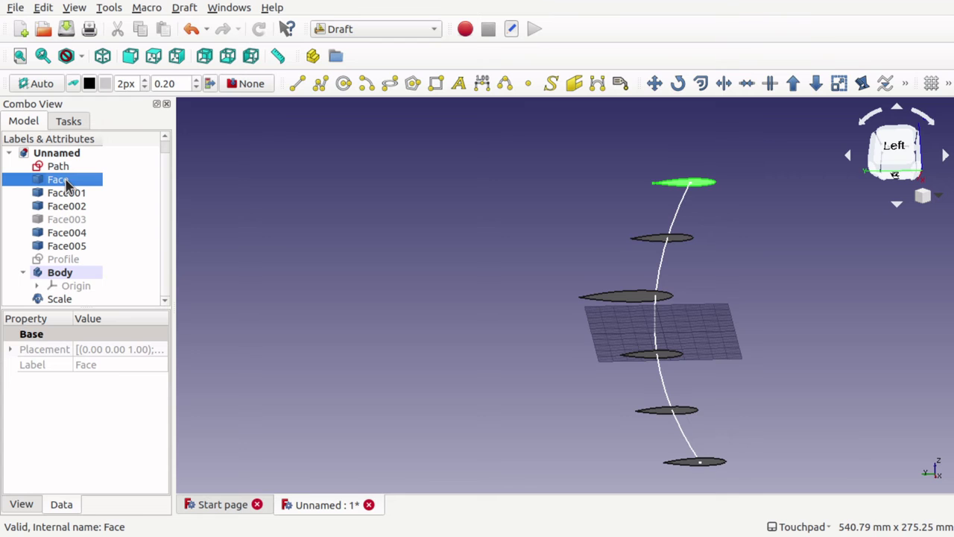
click(71, 218)
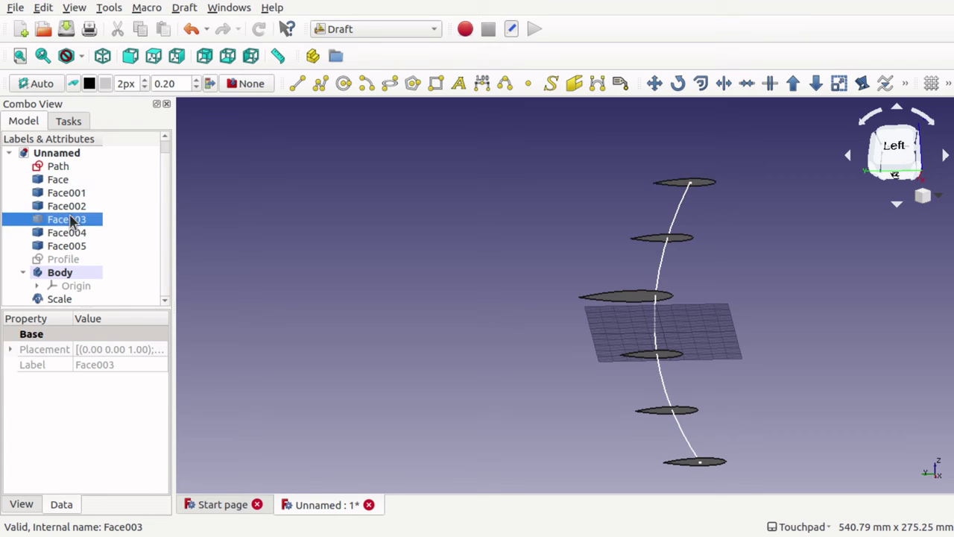
key(Delete)
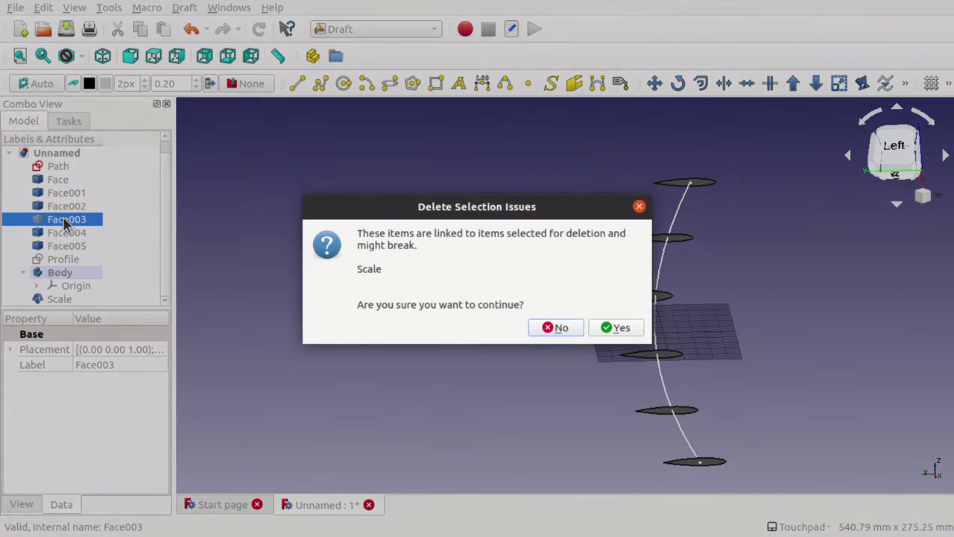
click(620, 328)
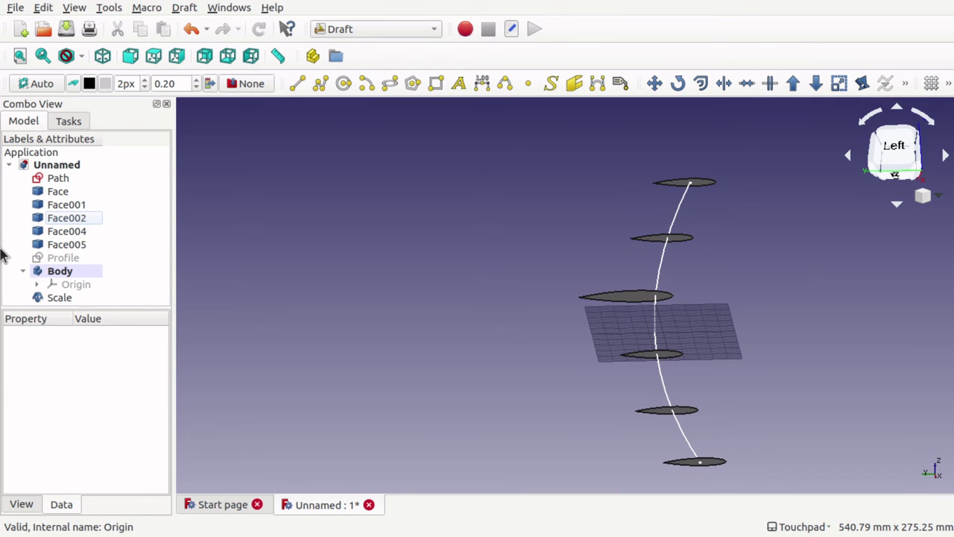
Convert Face, Face001, Face002, Face004, Face005 and the Scale clone into sketches with Draft to Sketch
click(63, 192)
shift+click(79, 246)
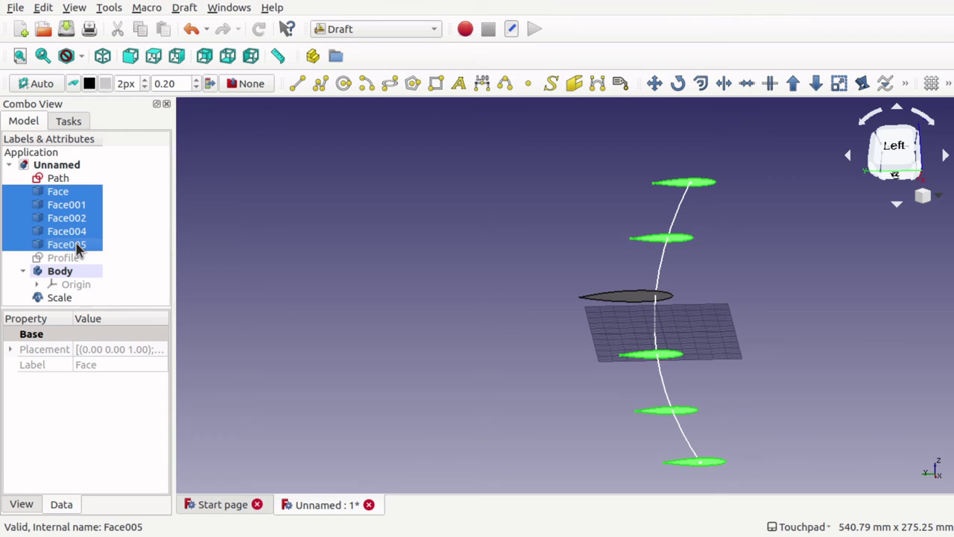
ctrl+click(63, 301)
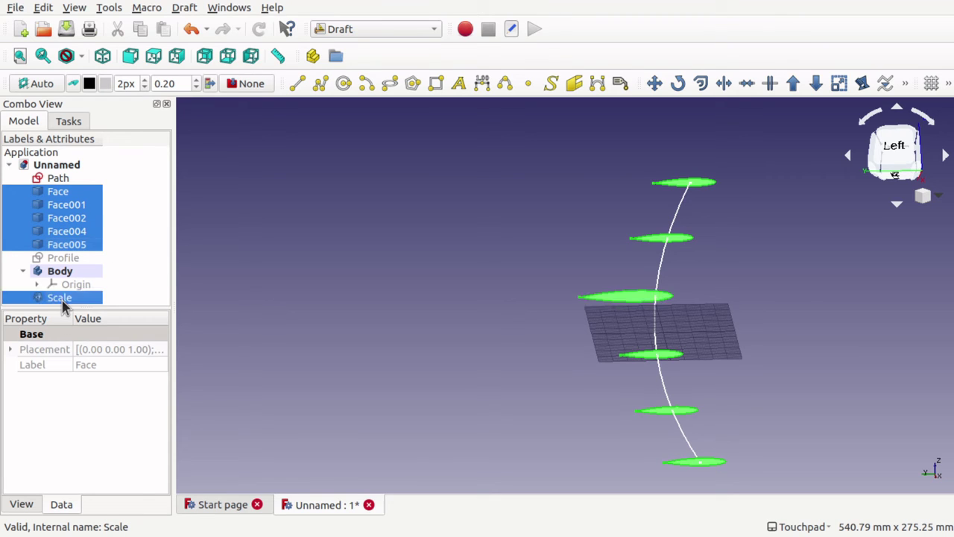
click(59, 196)
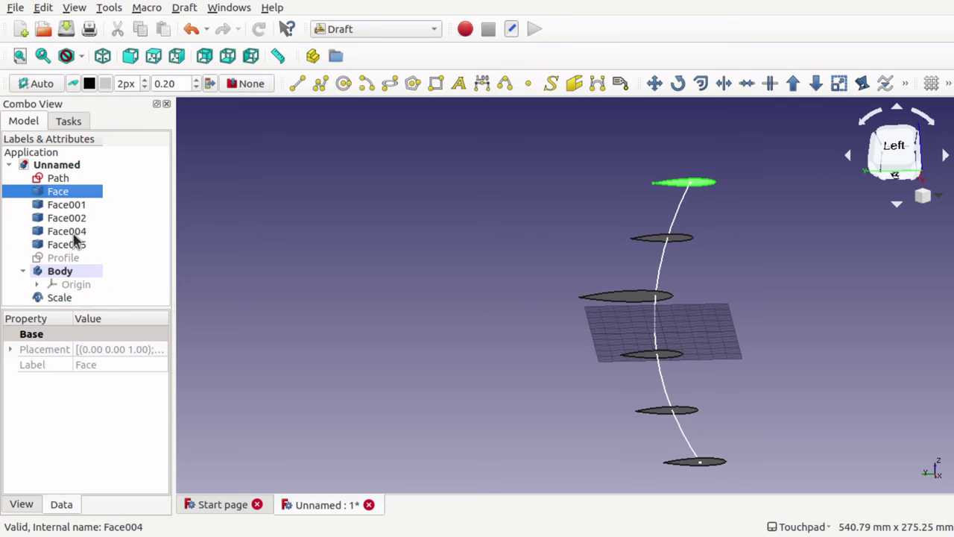
shift+click(74, 246)
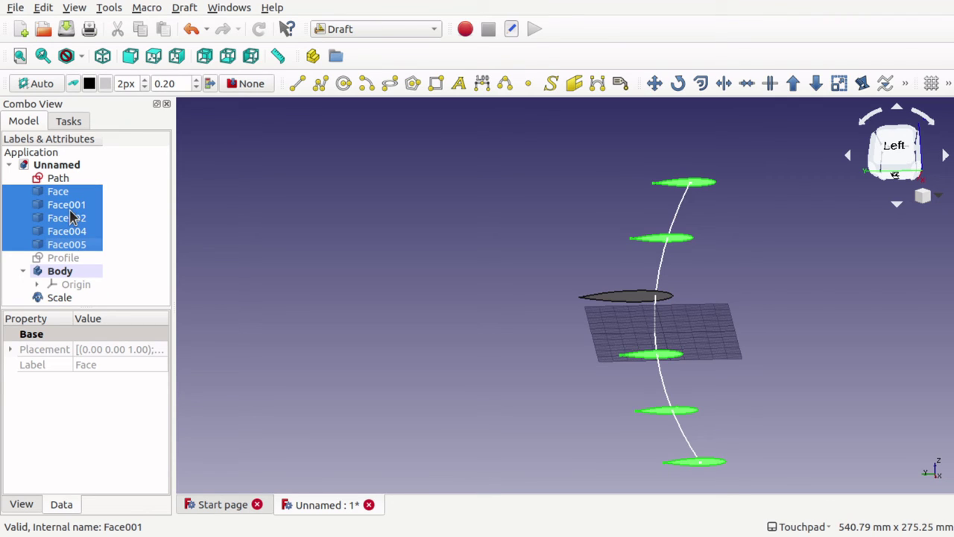
ctrl+click(60, 297)
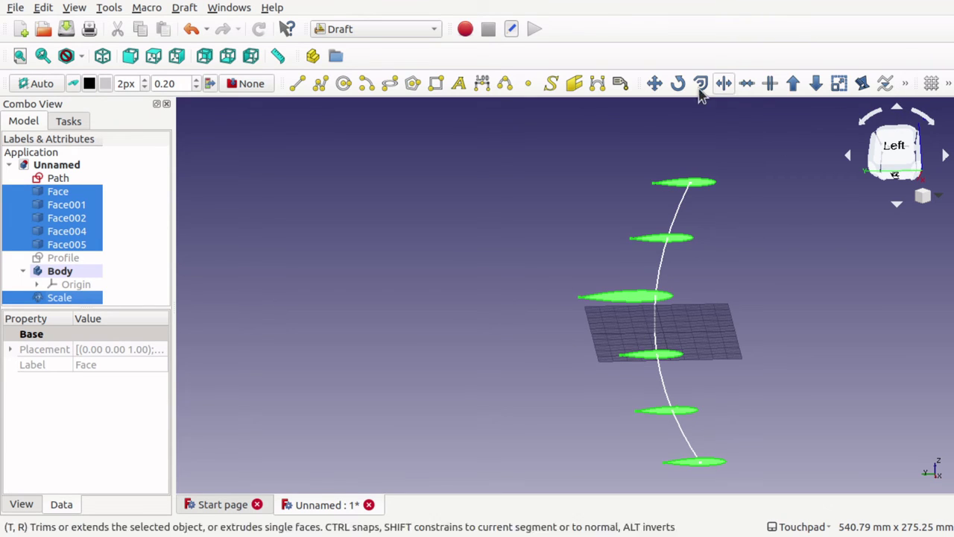
click(906, 83)
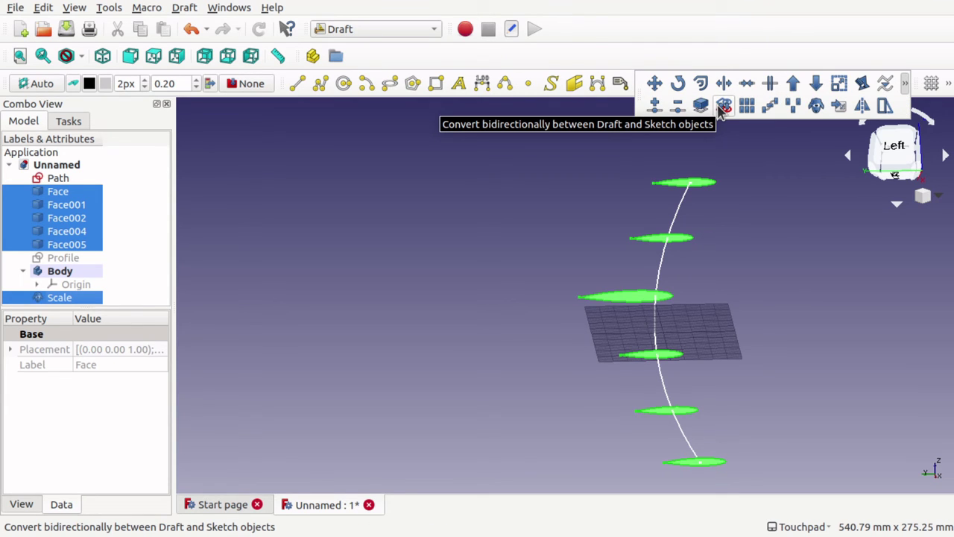
click(188, 10)
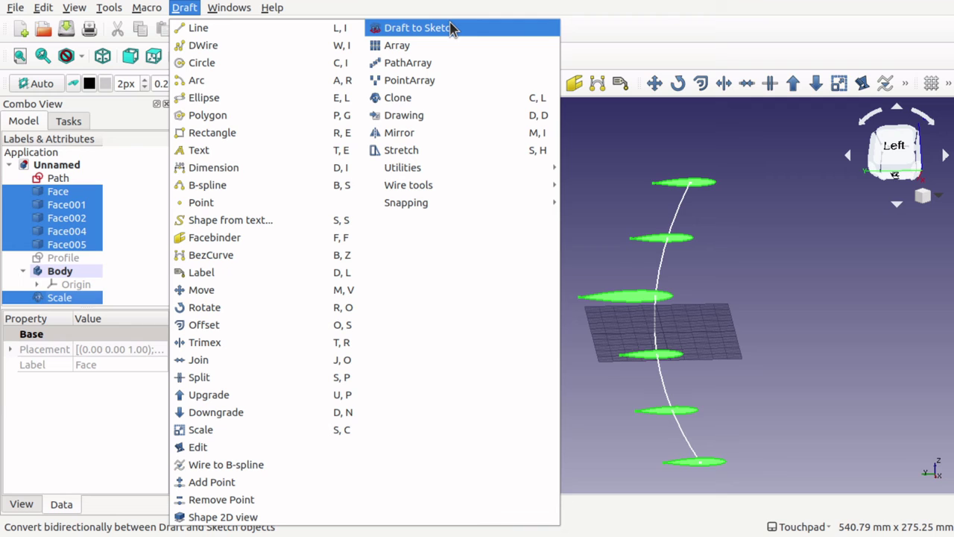
click(430, 30)
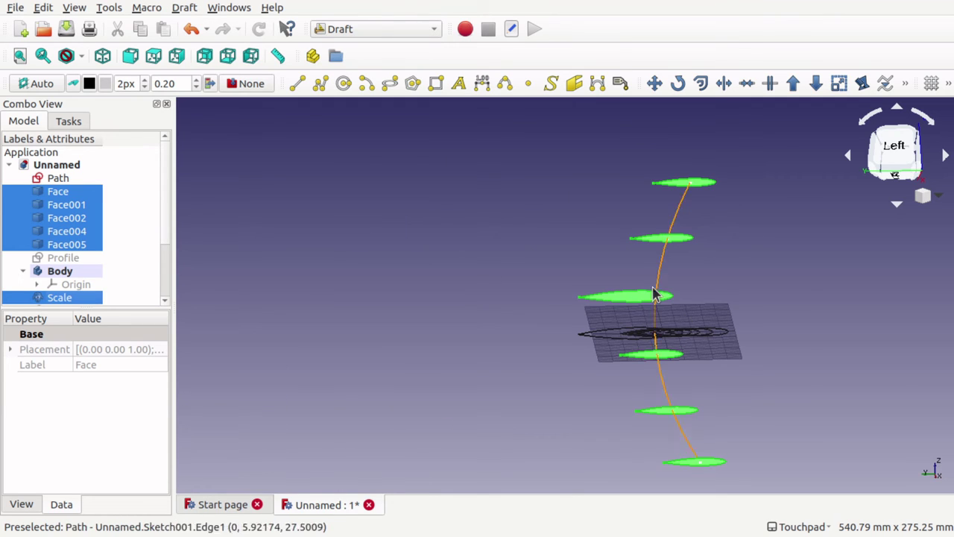
Move the largest teardrop sketch, Sketch007, from its edge point to the matching edge point of the enlarged Scale face
mouse_move(712, 321)
alt+mouse_down()
mouse_move(718, 339)
mouse_move(532, 294)
mouse_move(747, 301)
mouse_move(723, 334)
mouse_move(601, 366)
mouse_move(580, 335)
mouse_move(609, 334)
mouse_move(639, 298)
mouse_move(641, 266)
mouse_move(605, 298)
alt+mouse_up()
mouse_move(600, 246)
alt+mouse_down()
mouse_move(539, 308)
mouse_move(552, 283)
mouse_move(544, 294)
mouse_move(559, 292)
alt+mouse_up()
scroll(584, 299, up, 3)
scroll(584, 299, down, 3)
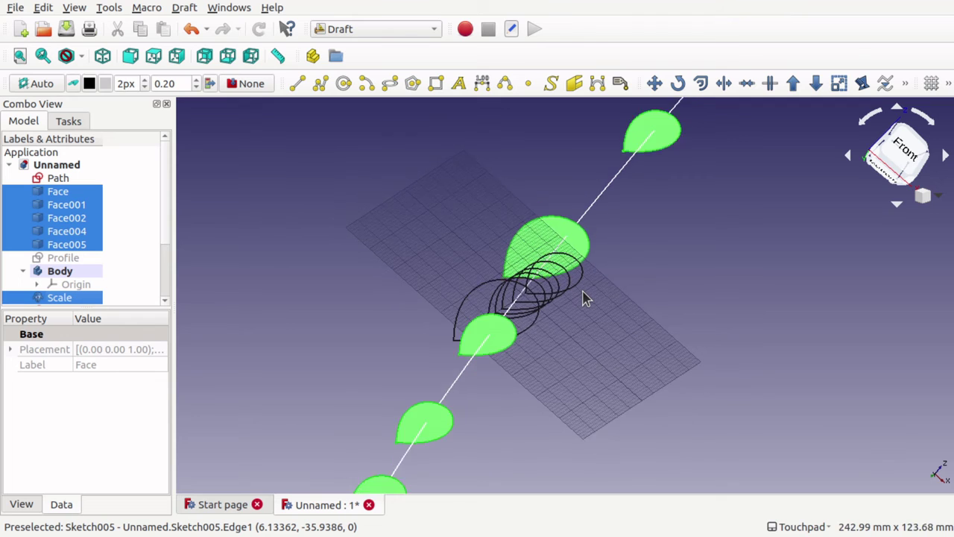
scroll(584, 299, up, 5)
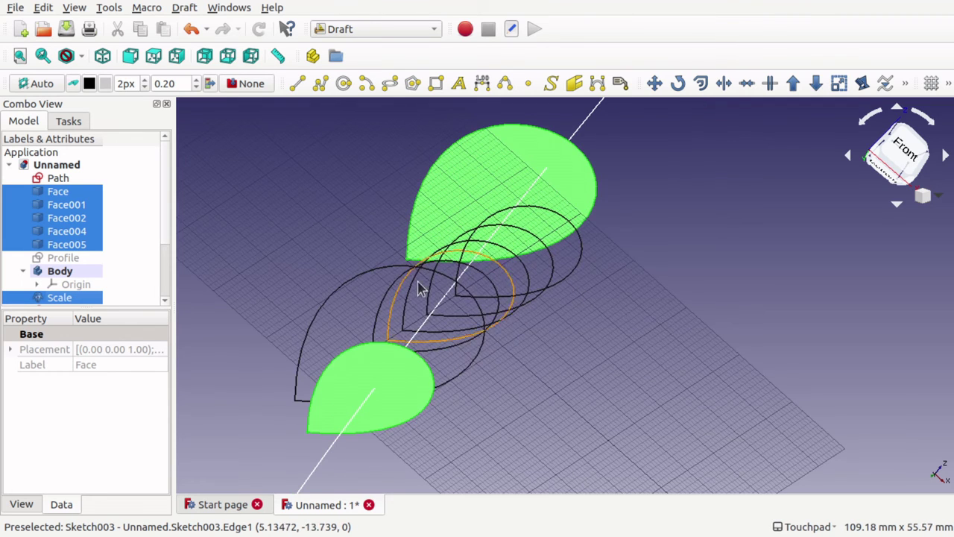
click(374, 277)
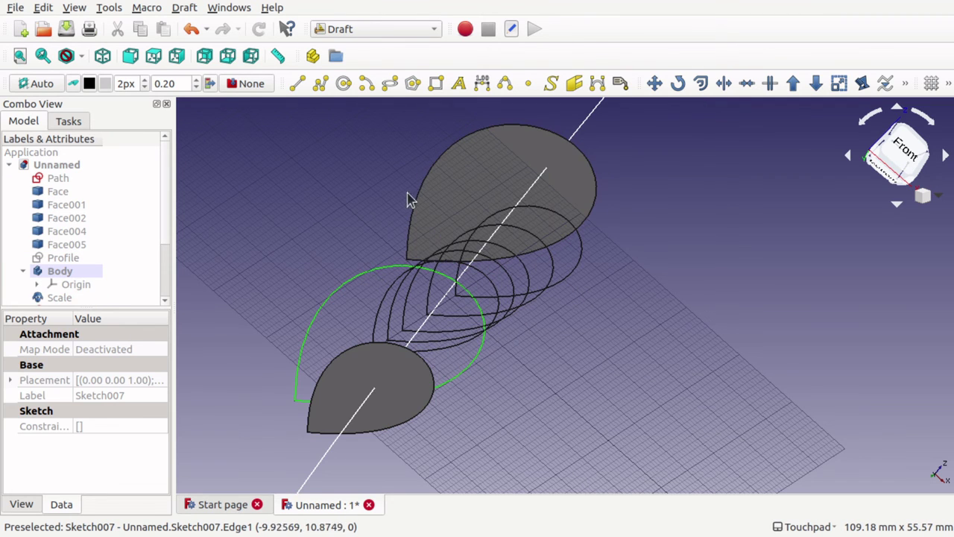
click(655, 83)
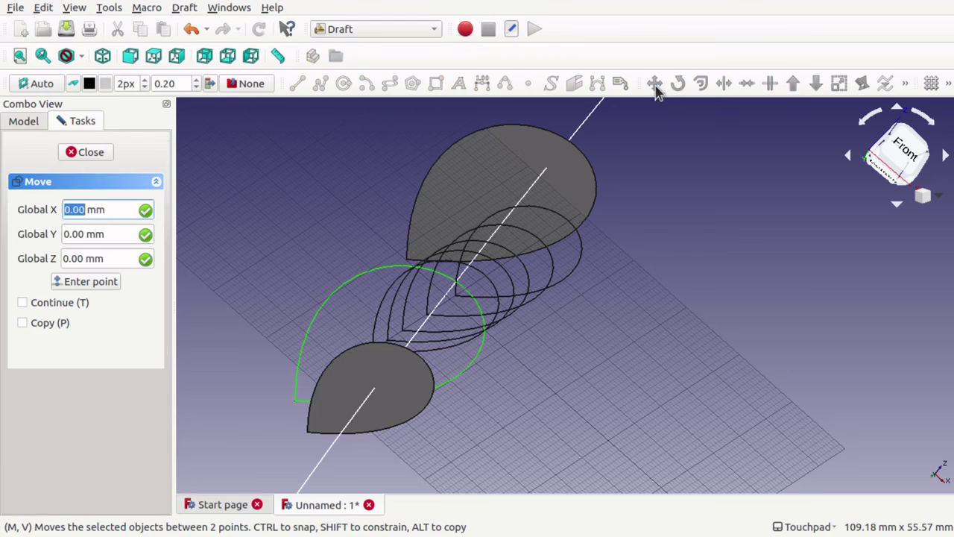
click(402, 265)
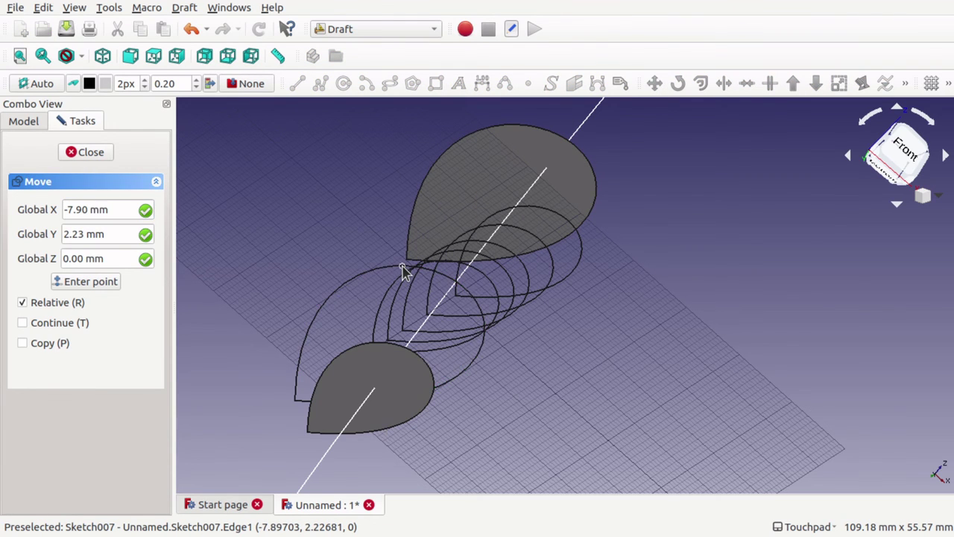
click(513, 125)
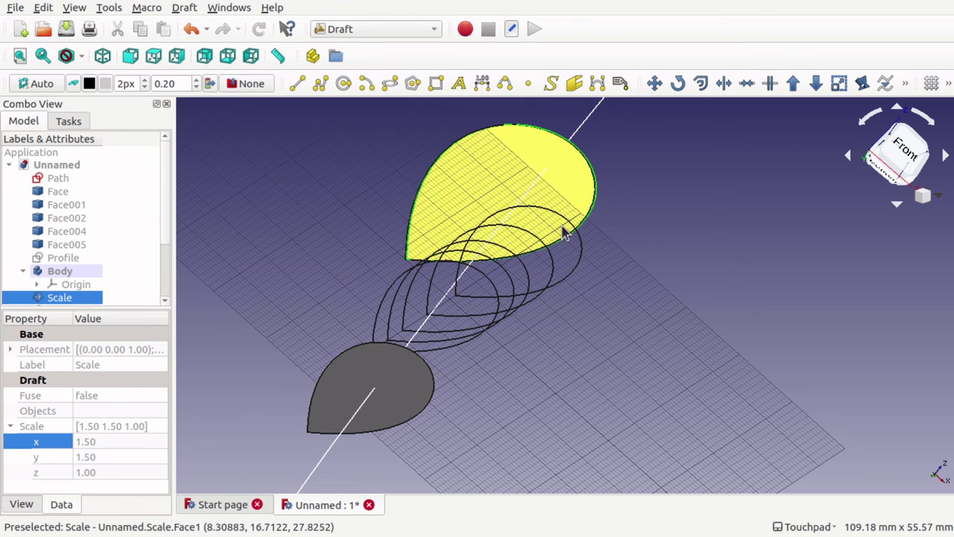
Move Sketch005 from its rounded end to the matching edge point of Face004 on the path
click(583, 242)
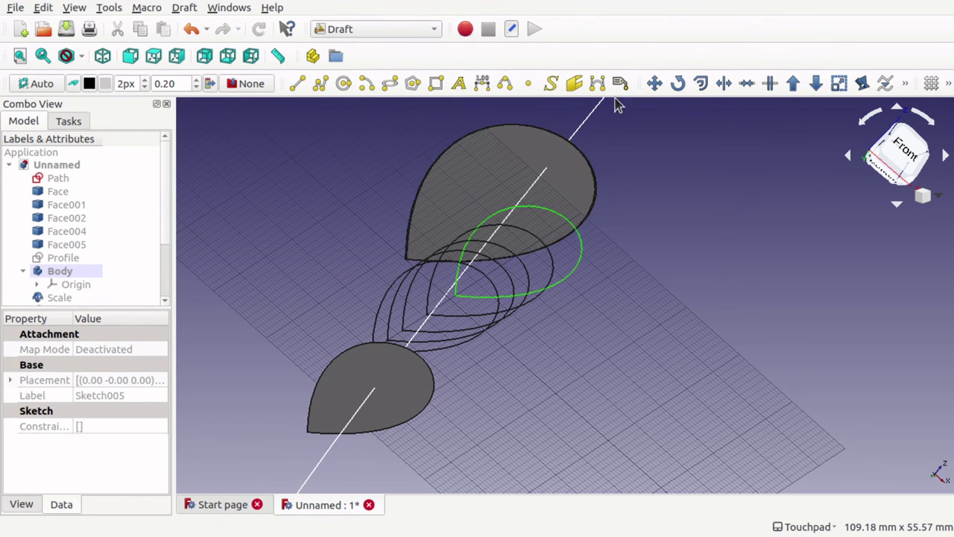
click(654, 83)
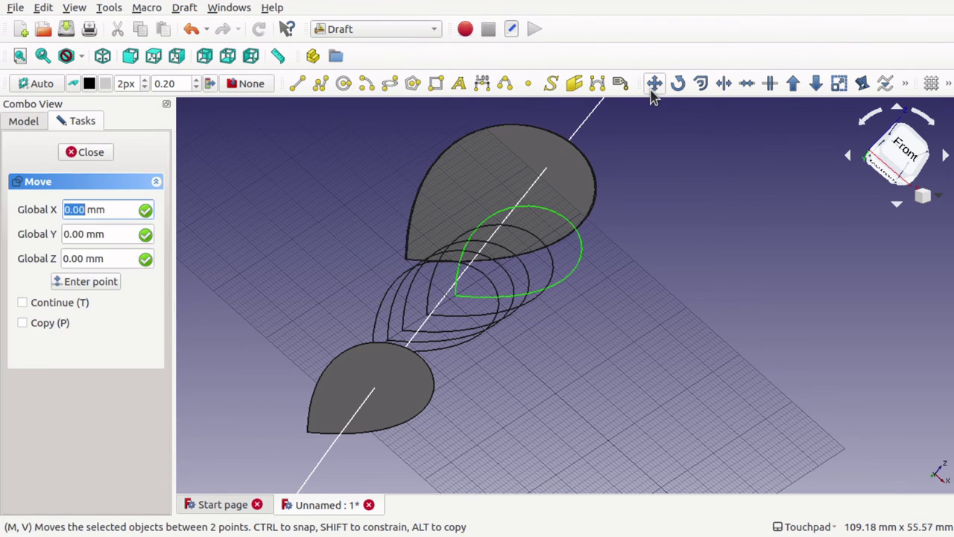
click(578, 250)
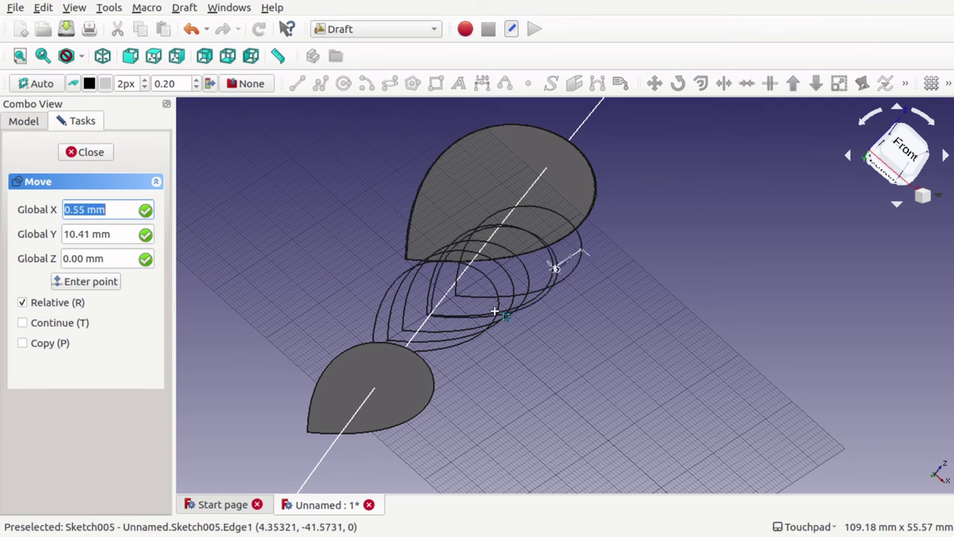
click(435, 387)
scroll(738, 245, down, 10)
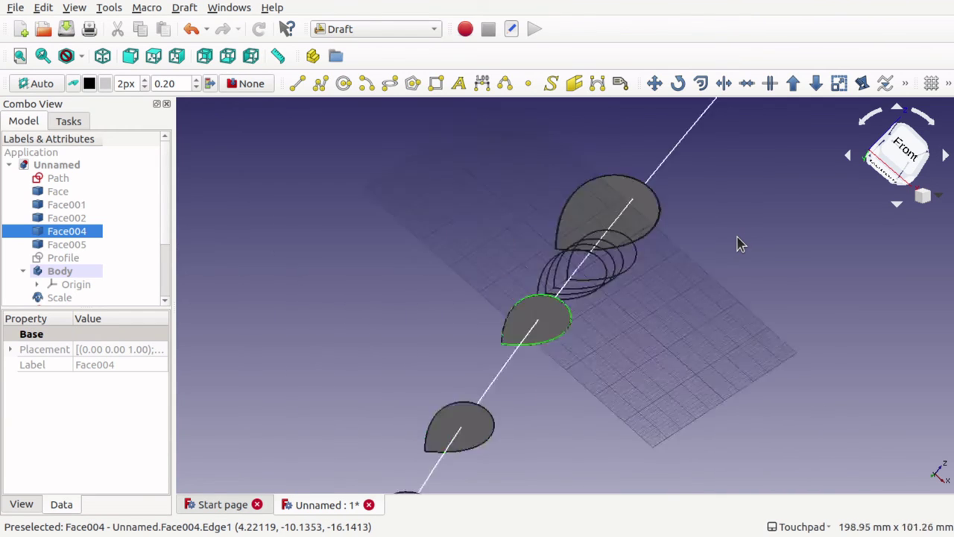
Move Sketch002 from its rounded edge to the matching edge point of the teardrop face second from the path's lower end
scroll(738, 244, up, 5)
scroll(738, 244, up, 1)
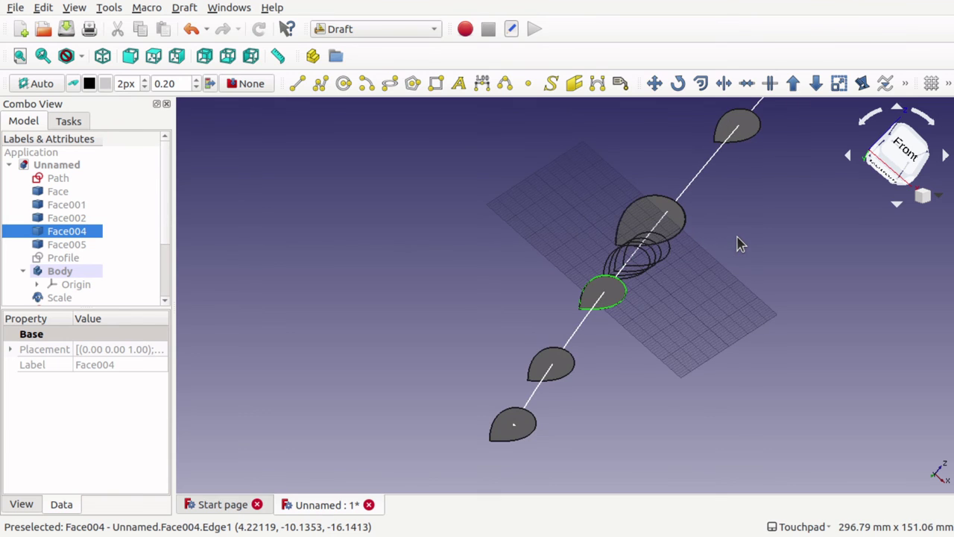
click(666, 266)
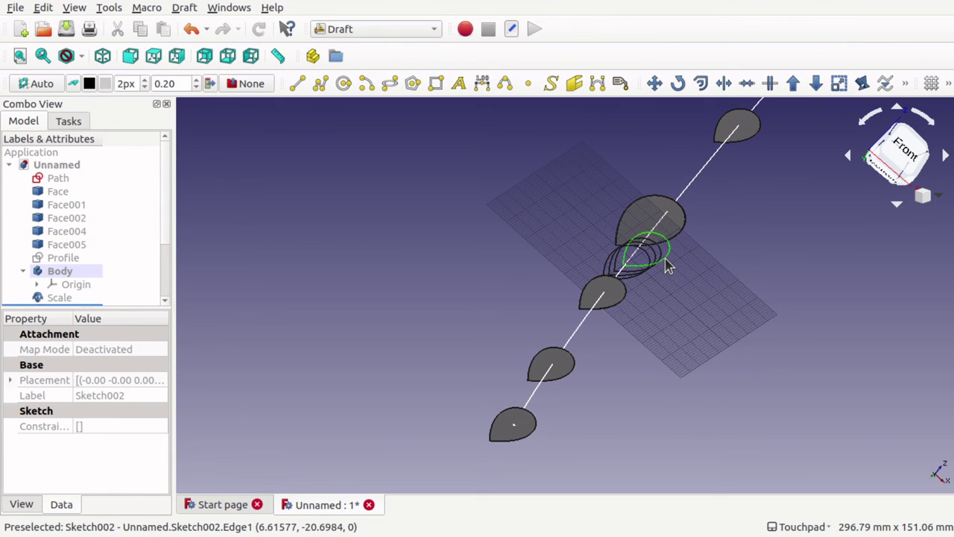
click(659, 88)
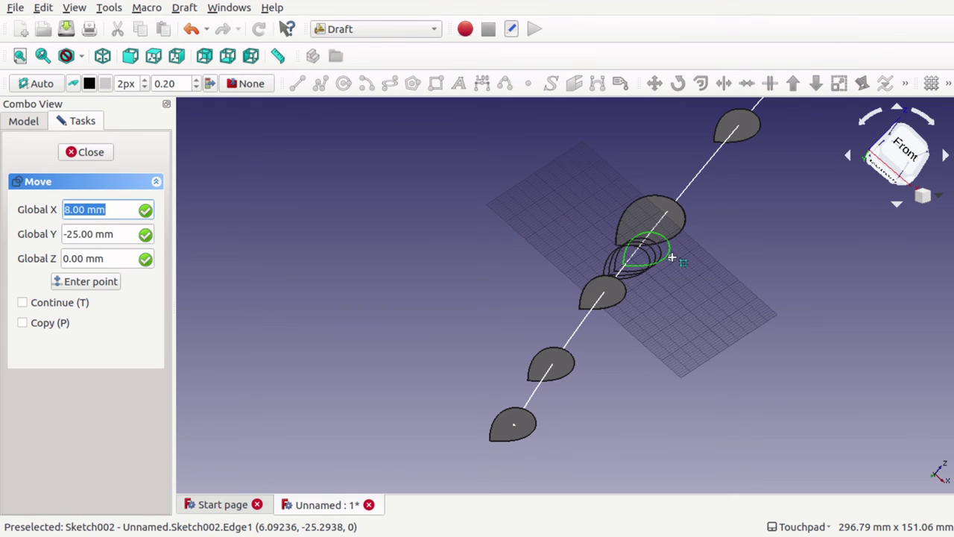
click(662, 253)
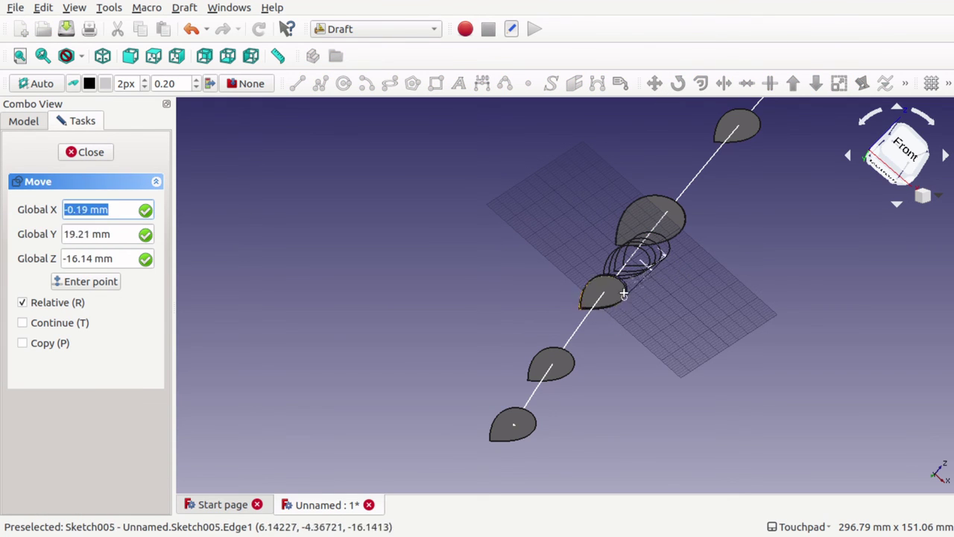
click(571, 368)
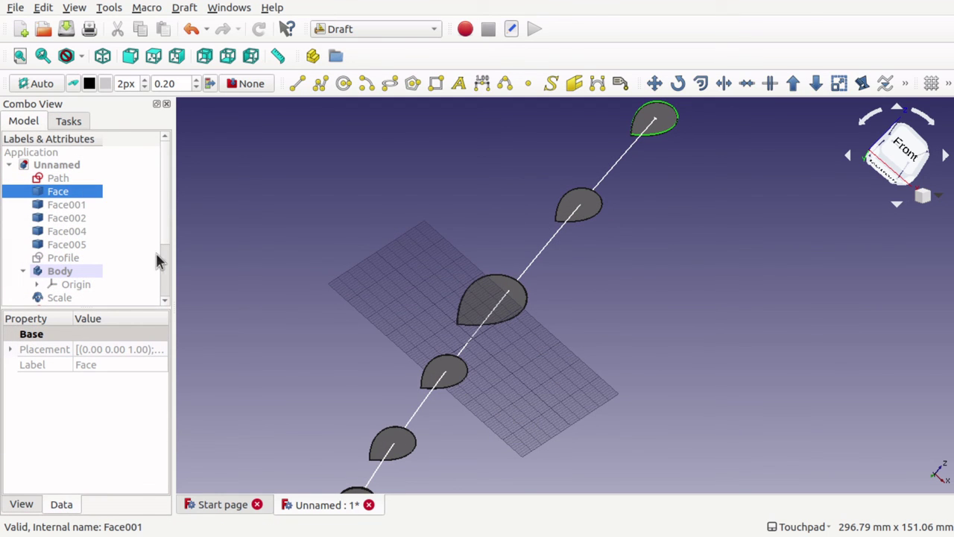
Hide Face, Face001, Face002, Face004, Face005 and the Scale clone so only the sketches and path remain displayed
click(76, 253)
click(64, 192)
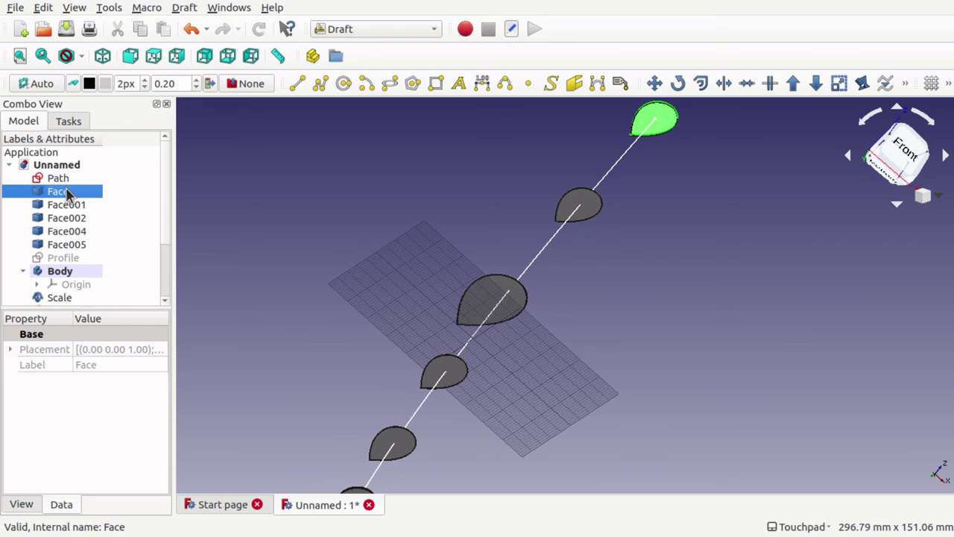
shift+click(75, 247)
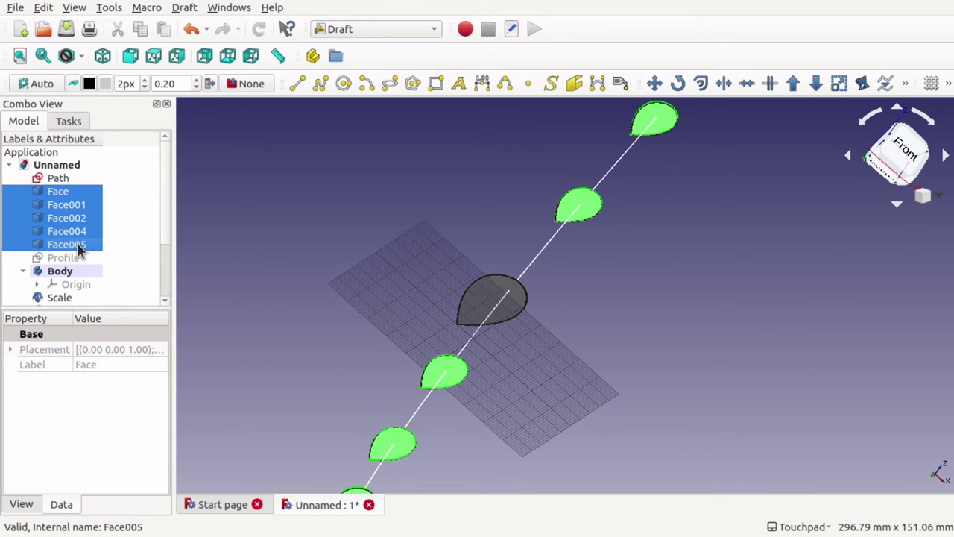
key(space)
click(46, 298)
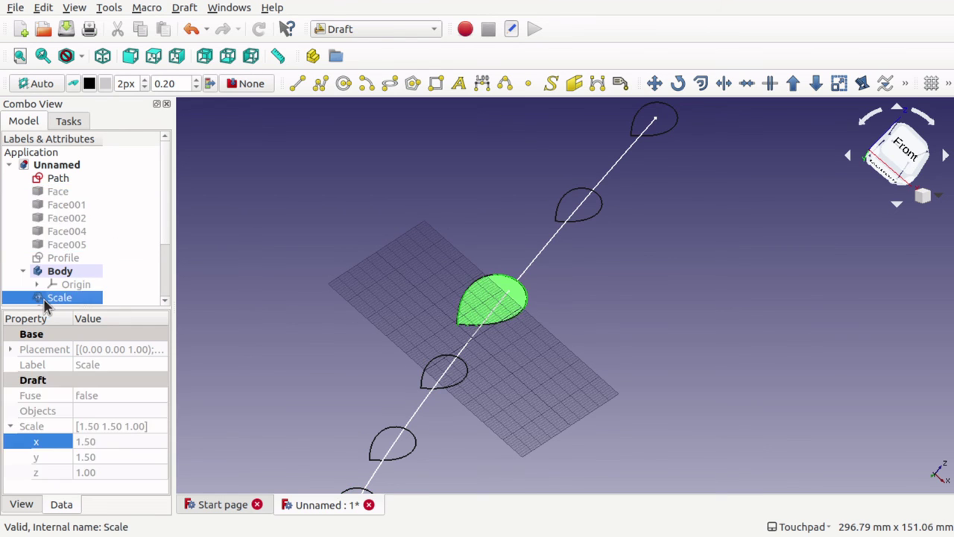
key(space)
Place Sketch002 through Sketch007 inside the Body
scroll(171, 269, down, 2)
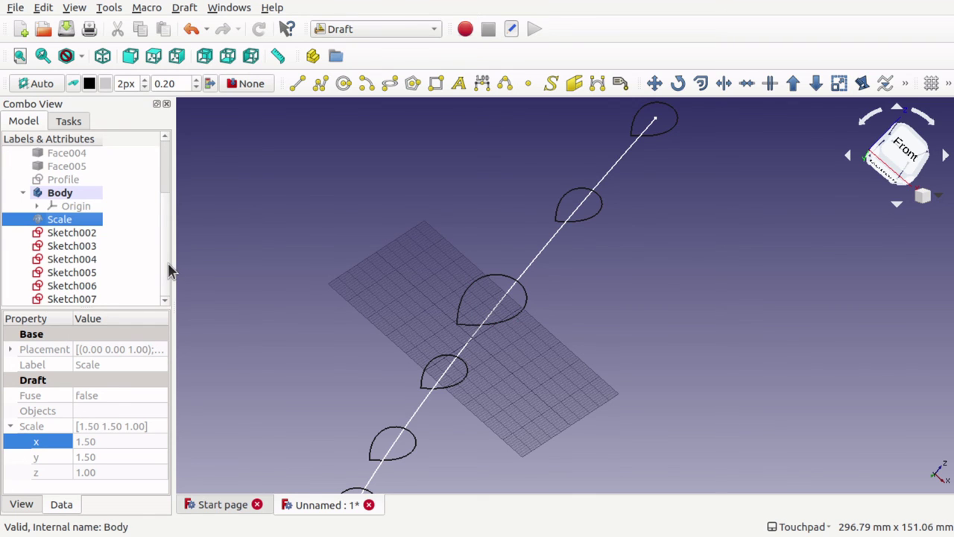
click(82, 234)
shift+click(81, 298)
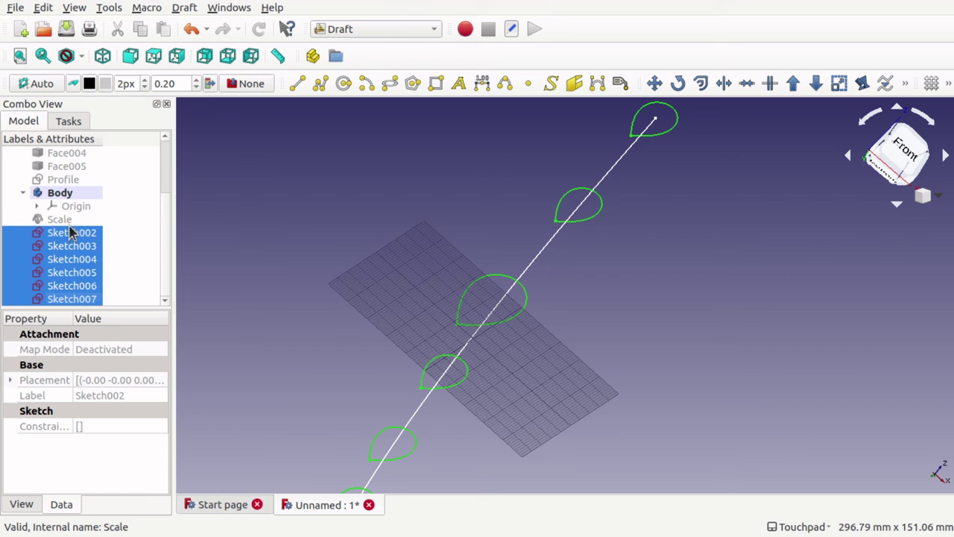
mouse_move(70, 233)
mouse_down()
mouse_move(88, 192)
mouse_move(77, 195)
mouse_up()
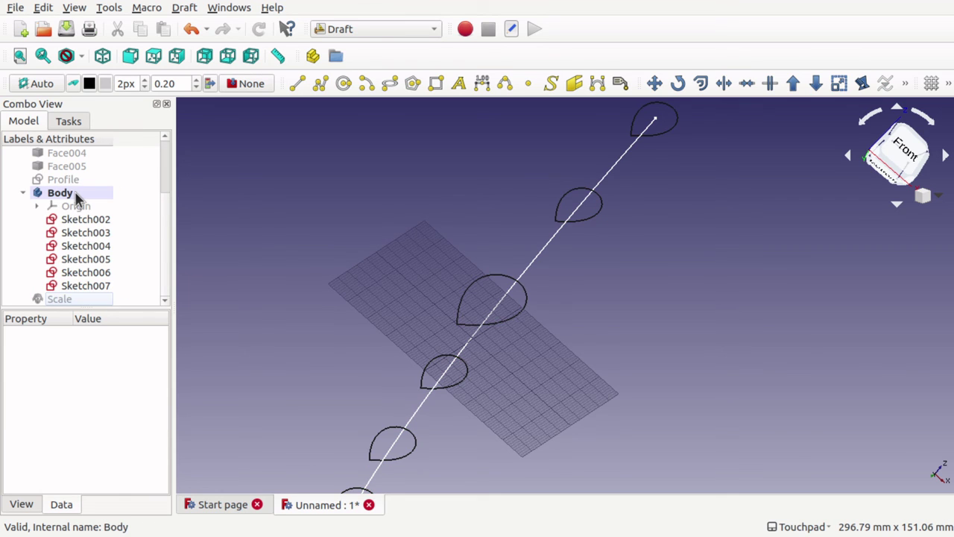
Switch to the Part Design workbench and start an additive loft in the Body with Sketch006 as its profile
click(423, 35)
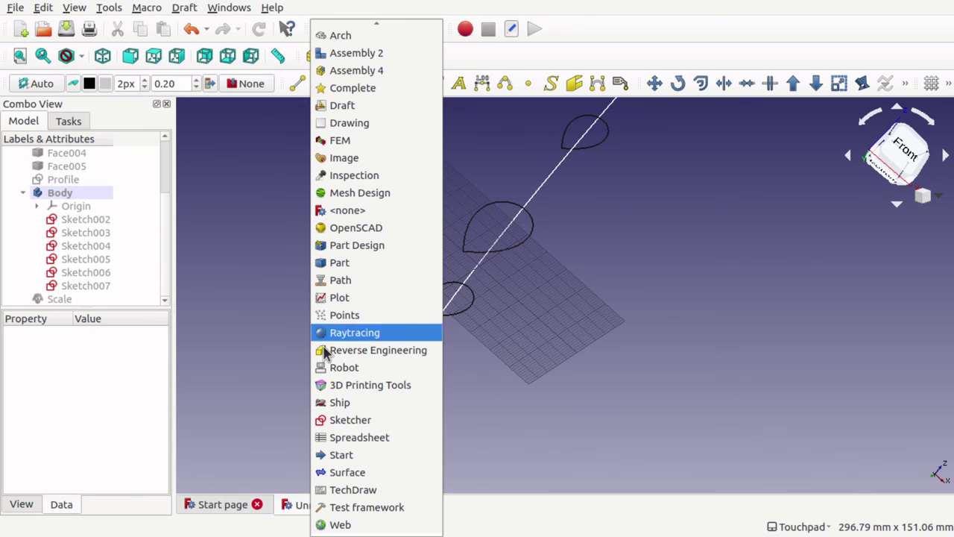
click(393, 249)
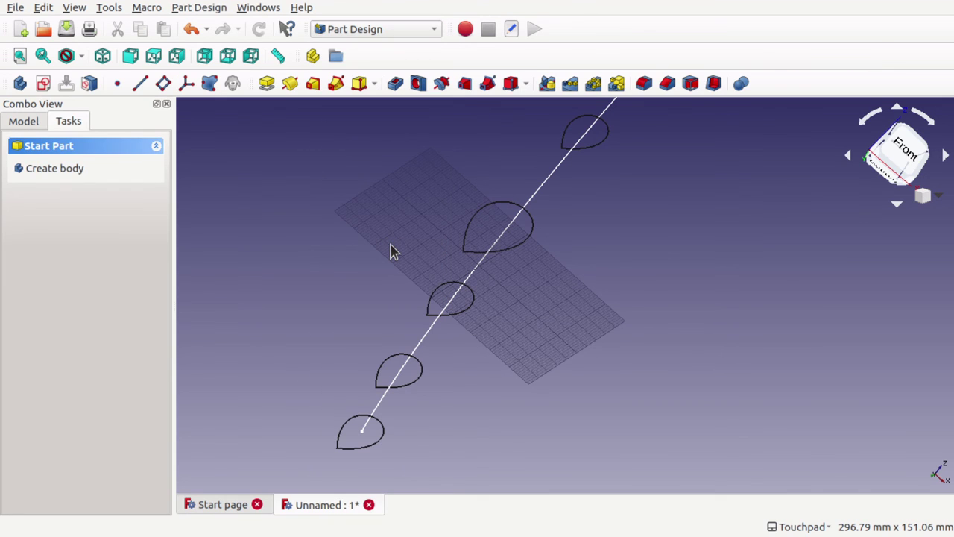
click(21, 123)
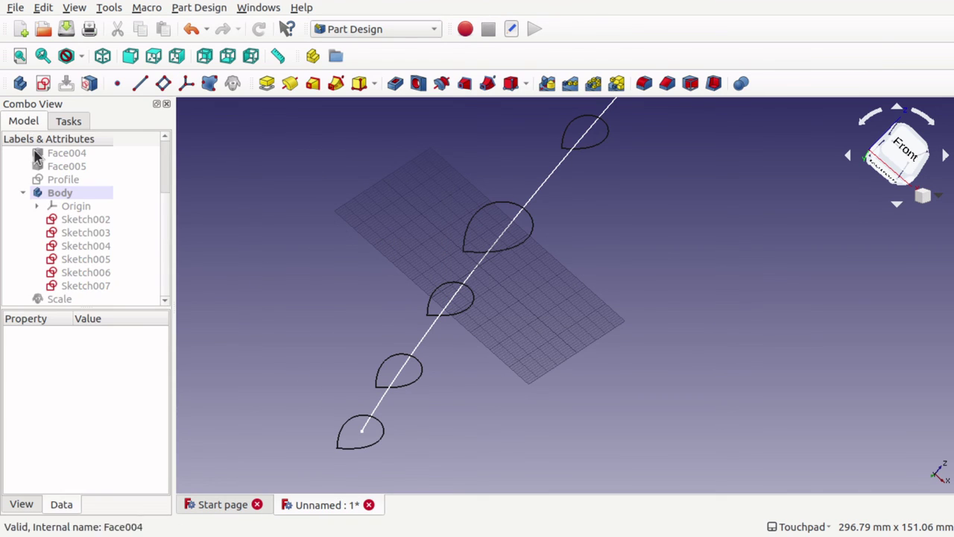
click(62, 196)
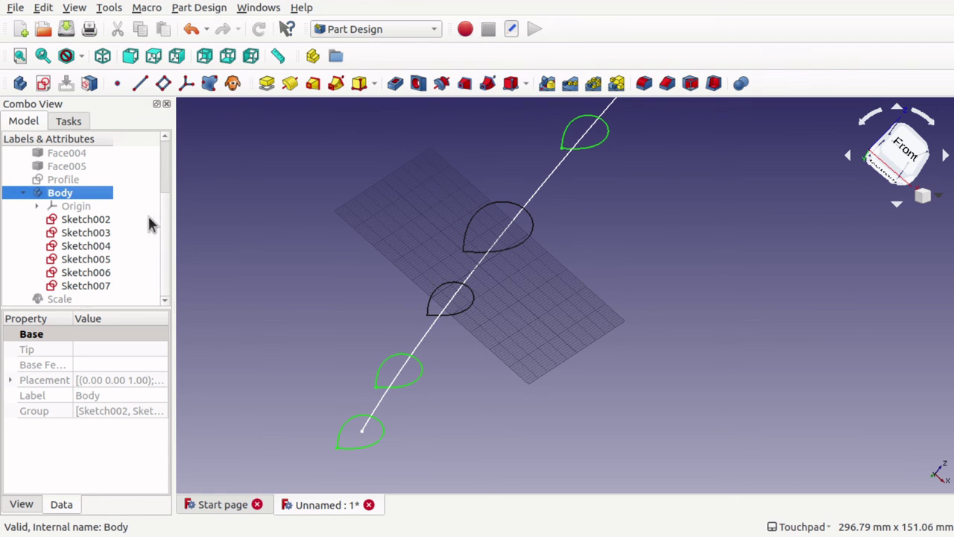
scroll(239, 149, down, 1)
click(312, 85)
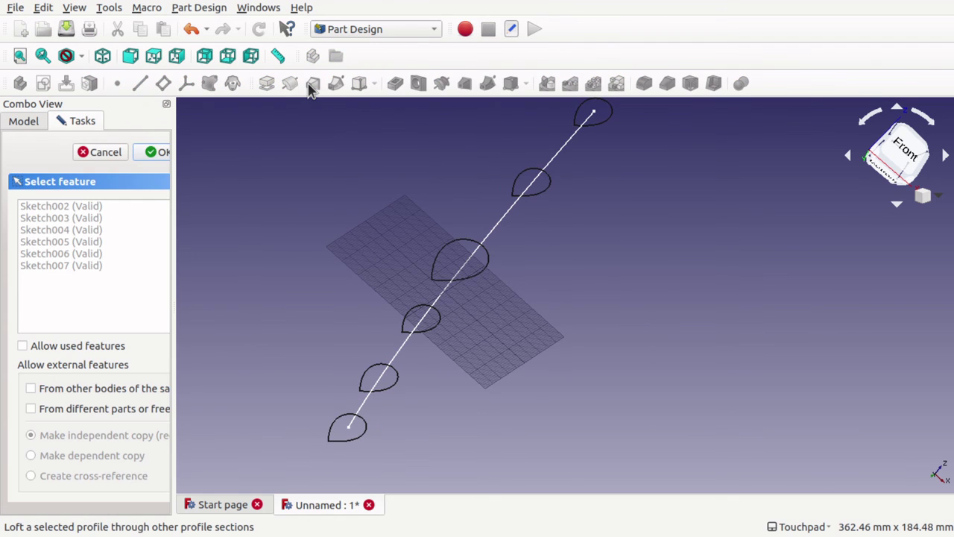
click(364, 435)
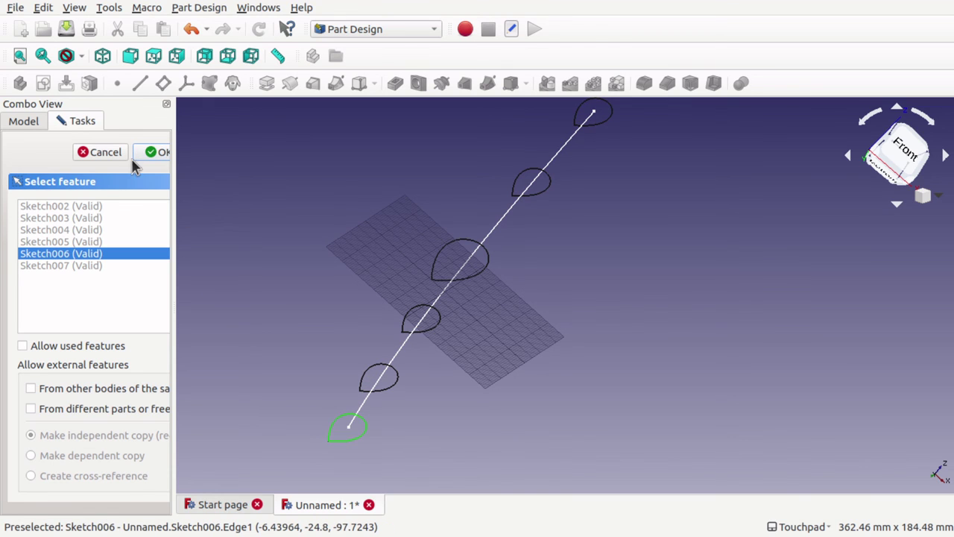
click(161, 158)
Add Sketch002, Sketch005 and the enlarged Sketch007 as loft sections in order along the path
click(28, 299)
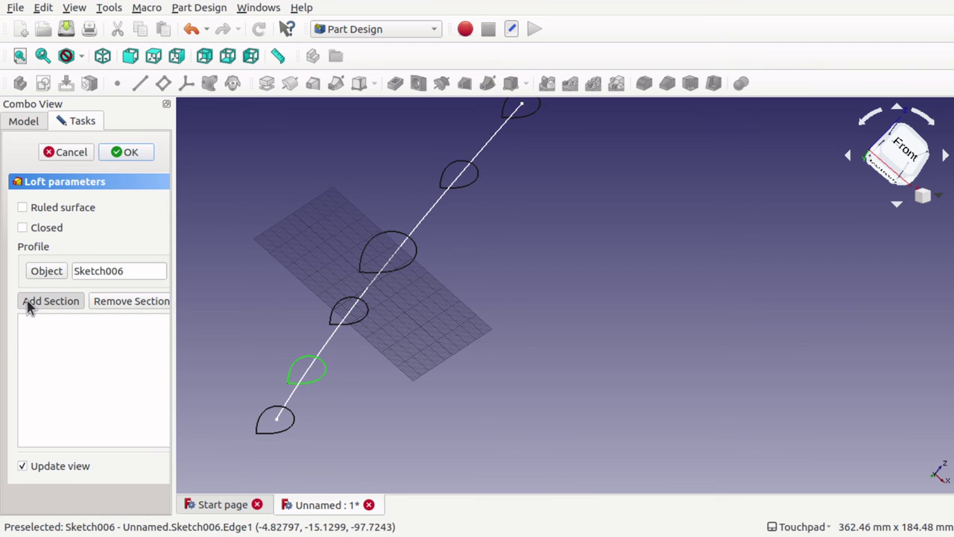
click(320, 378)
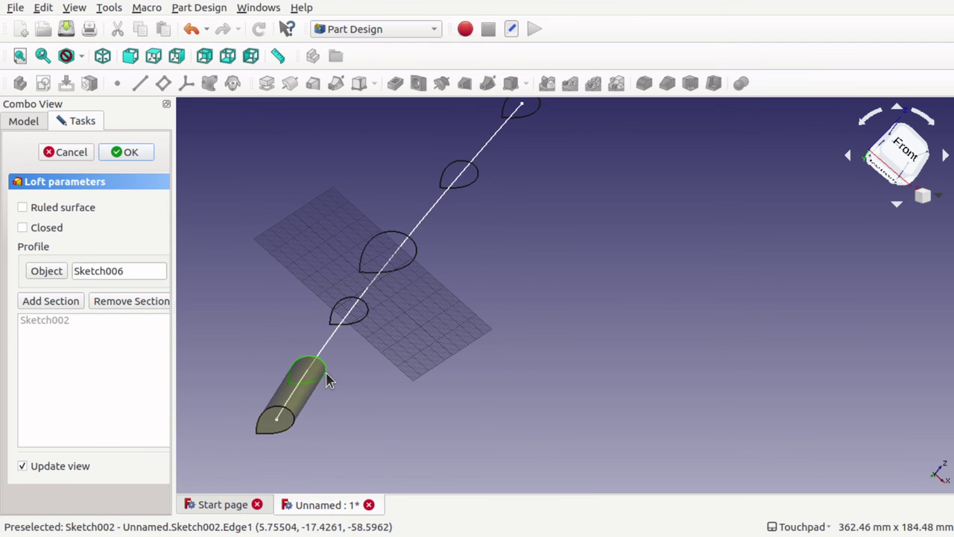
click(68, 300)
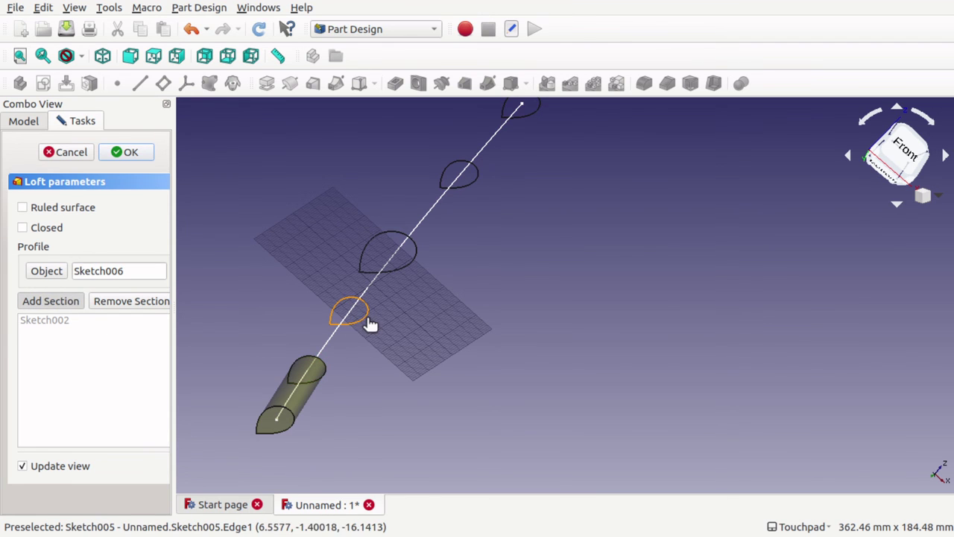
click(370, 325)
click(55, 303)
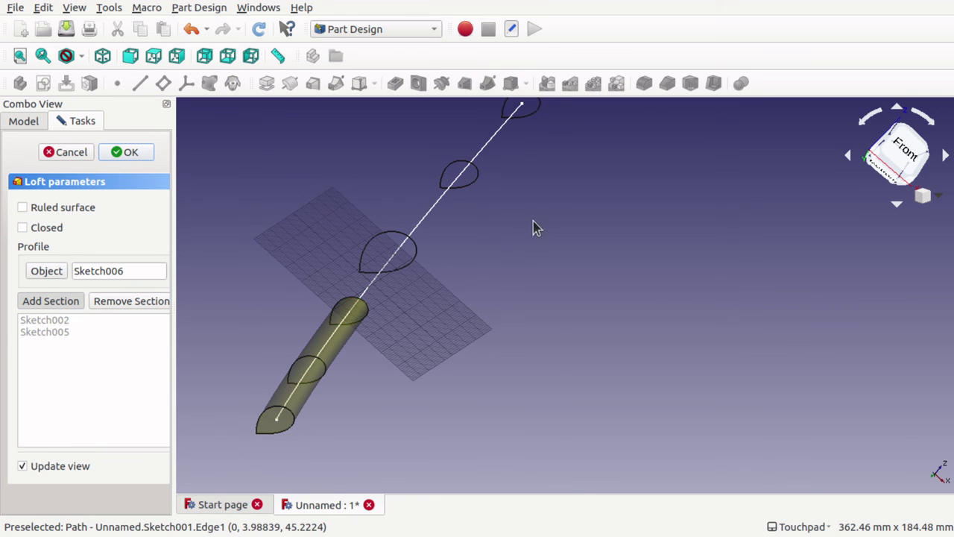
click(415, 262)
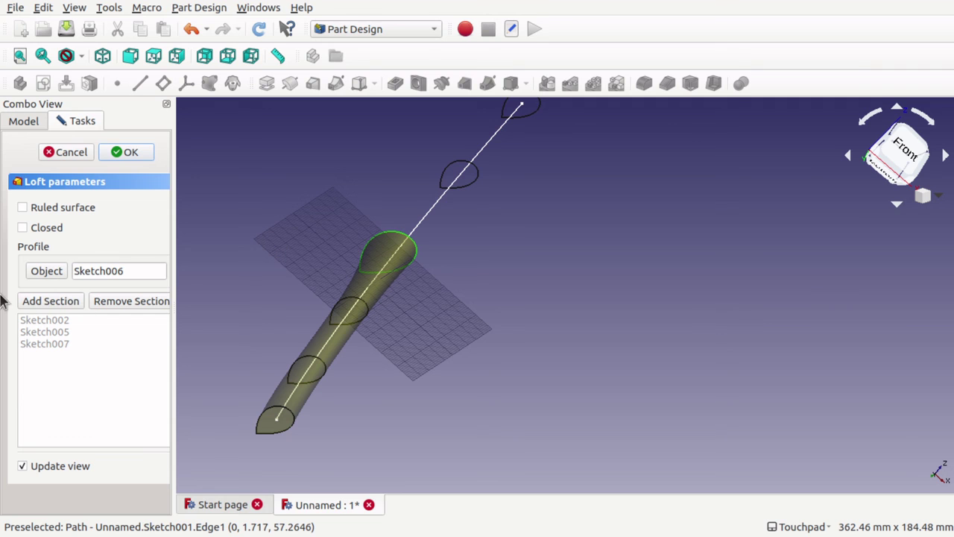
Add Sketch003 and the teardrop sketch at the path's upper end as the remaining loft sections and inspect the shape
click(47, 301)
click(478, 182)
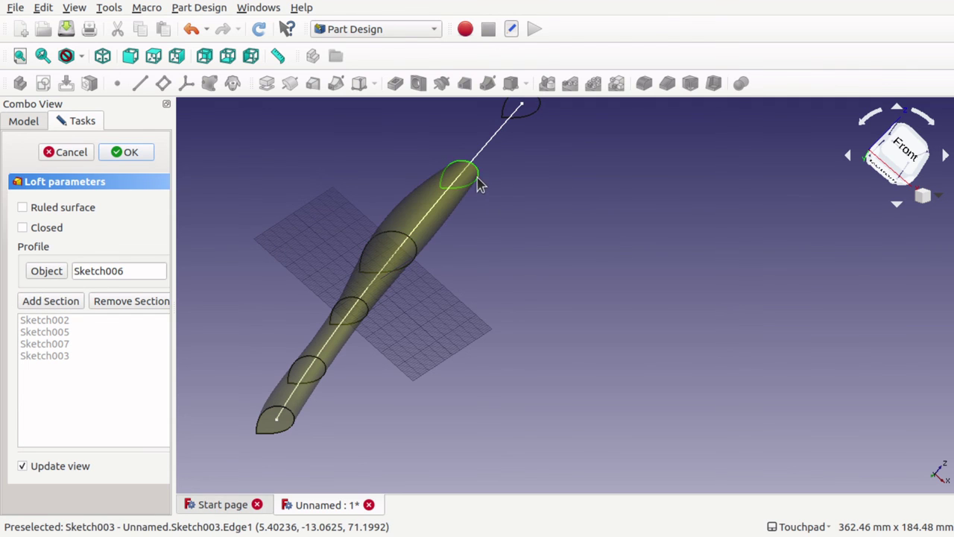
scroll(569, 215, up, 3)
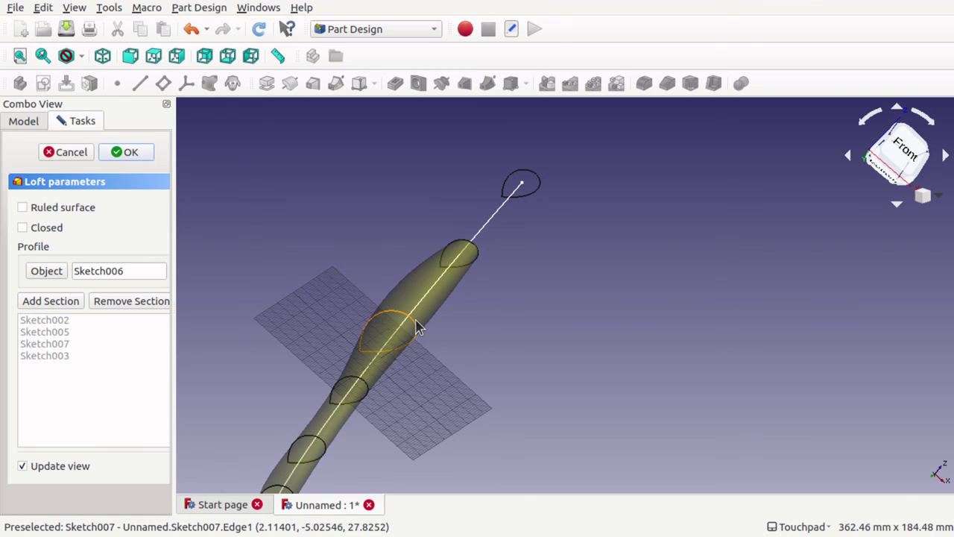
click(52, 303)
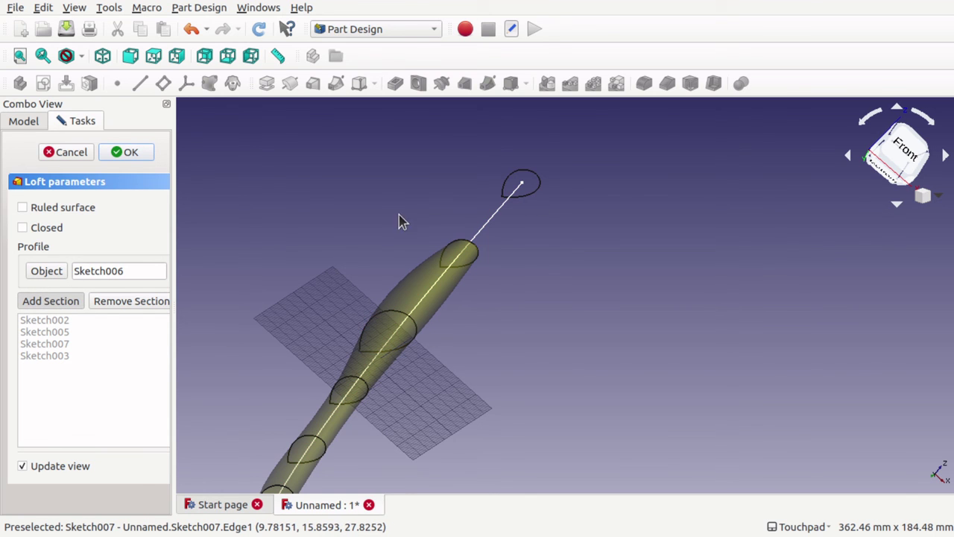
click(526, 201)
mouse_move(380, 236)
alt+mouse_down()
mouse_move(536, 245)
mouse_move(634, 230)
mouse_move(537, 251)
mouse_move(518, 298)
alt+mouse_up()
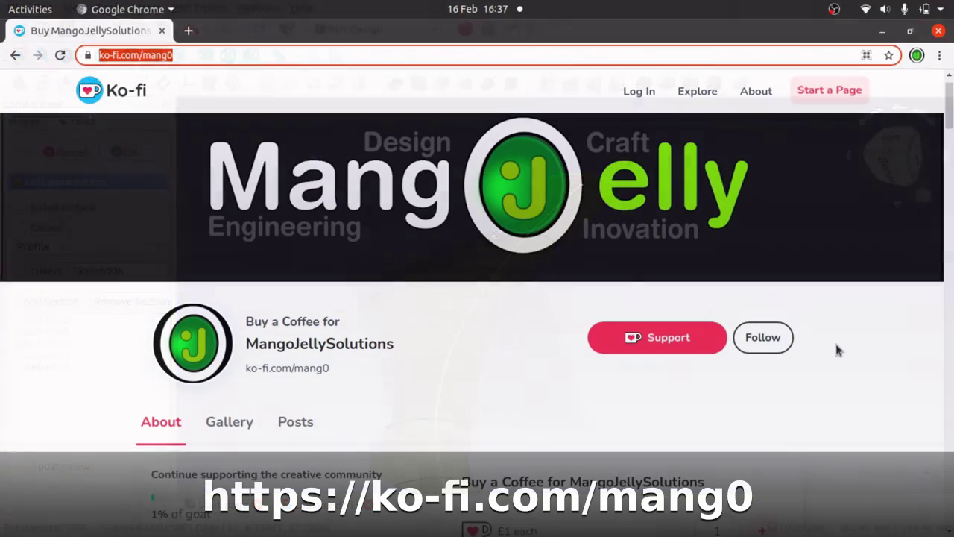